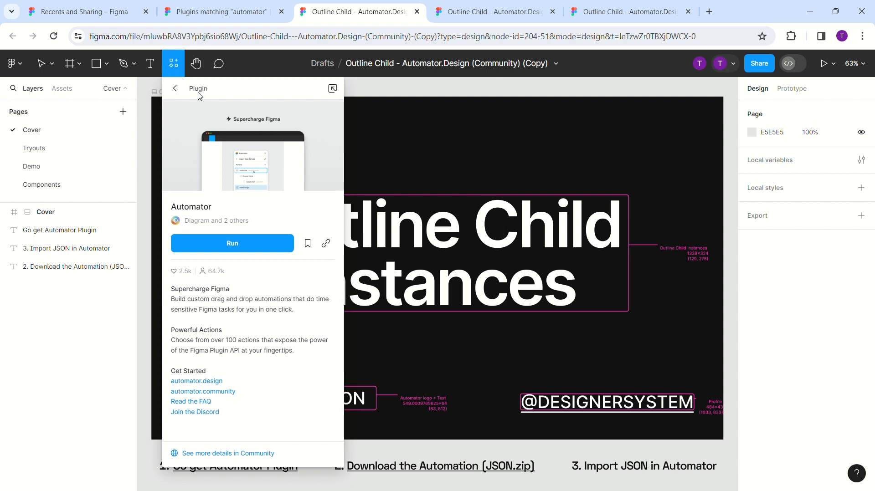
# - Run the Automator plugin, then switch to the Components page and close the plugin window
pyautogui.click(216, 247)
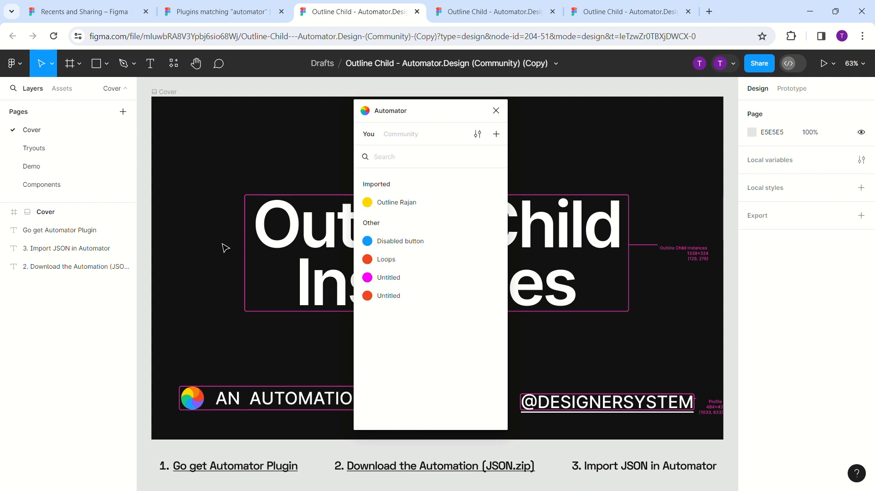
pyautogui.moveTo(395, 114); pyautogui.dragTo(493, 110)
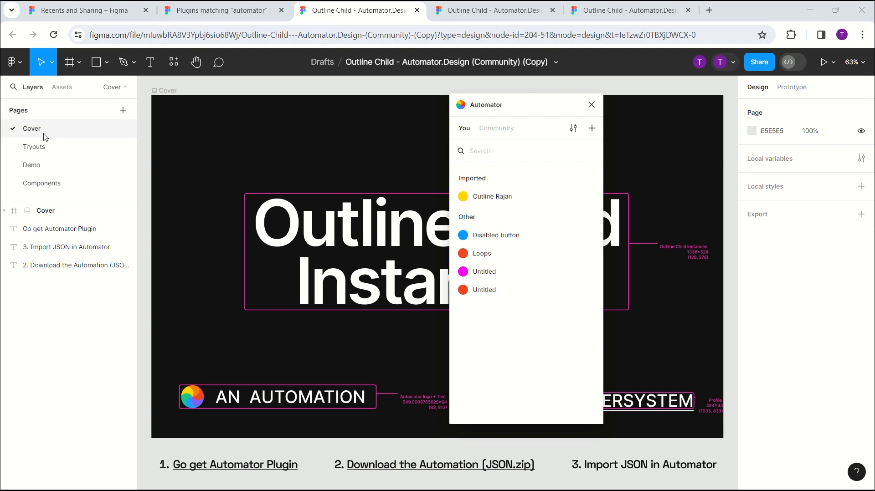
pyautogui.click(51, 191)
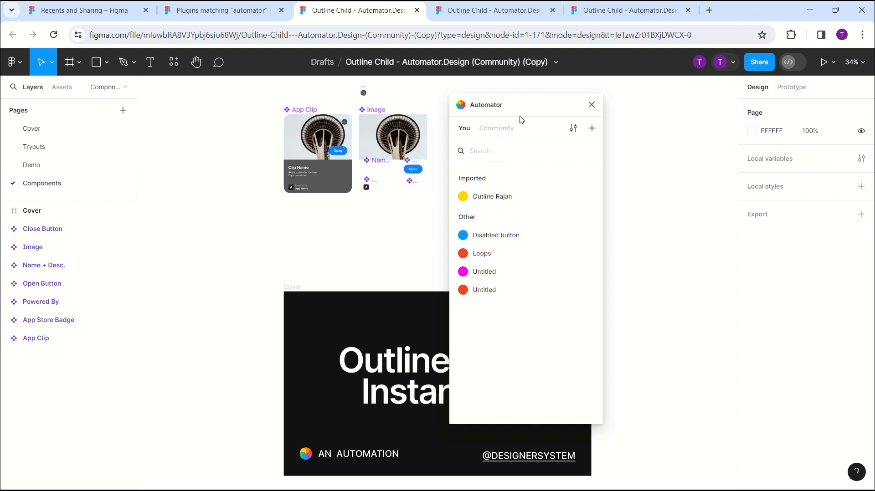
pyautogui.click(594, 108)
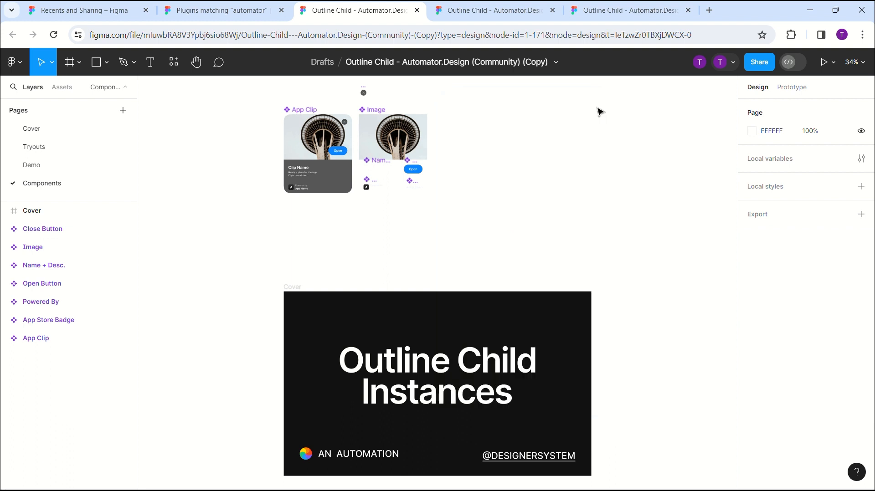
pyautogui.click(173, 62)
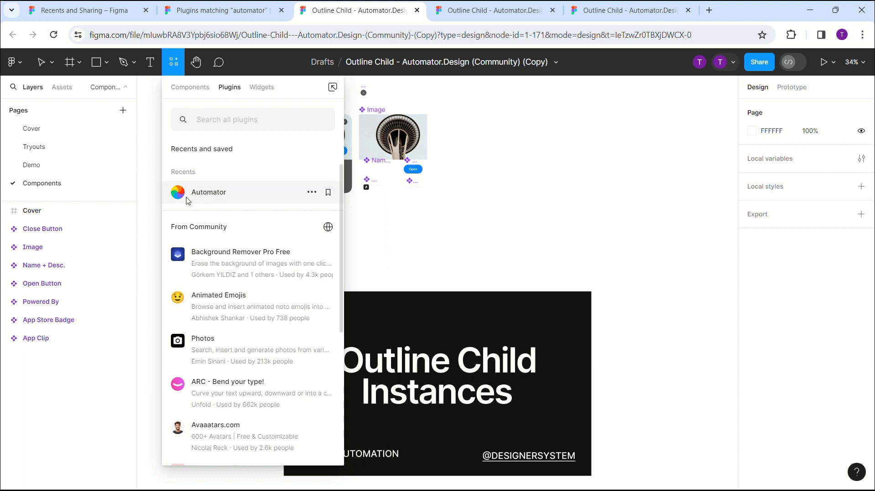
pyautogui.click(230, 198)
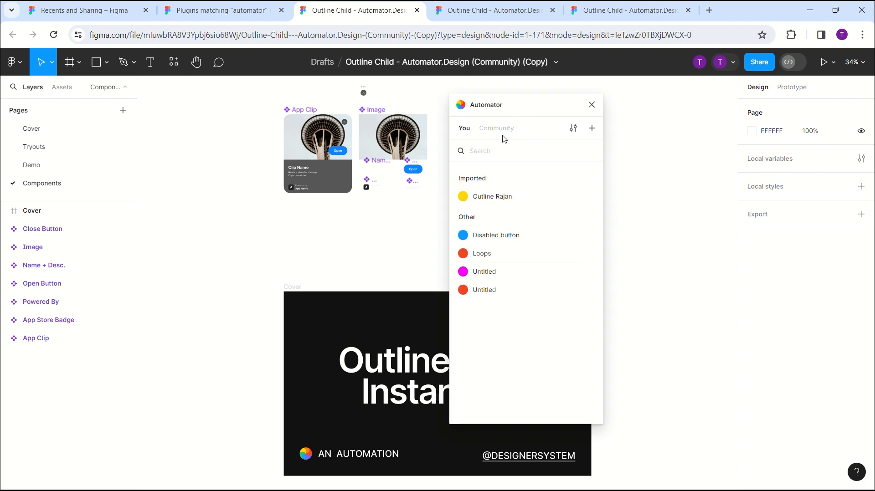
pyautogui.click(591, 104)
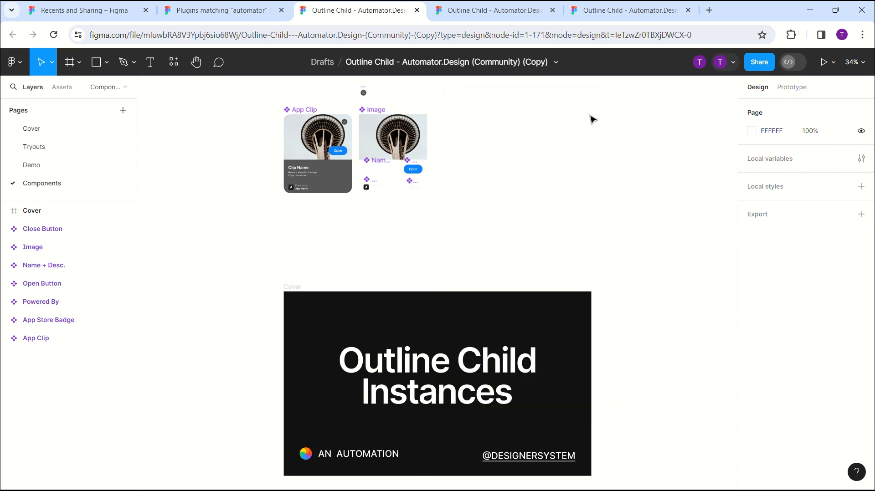
pyautogui.rightClick(591, 120)
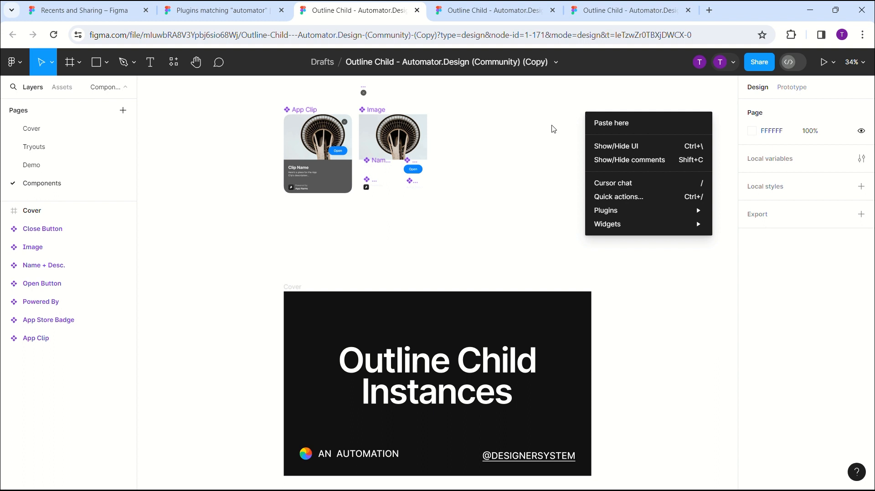
pyautogui.moveTo(604, 214)
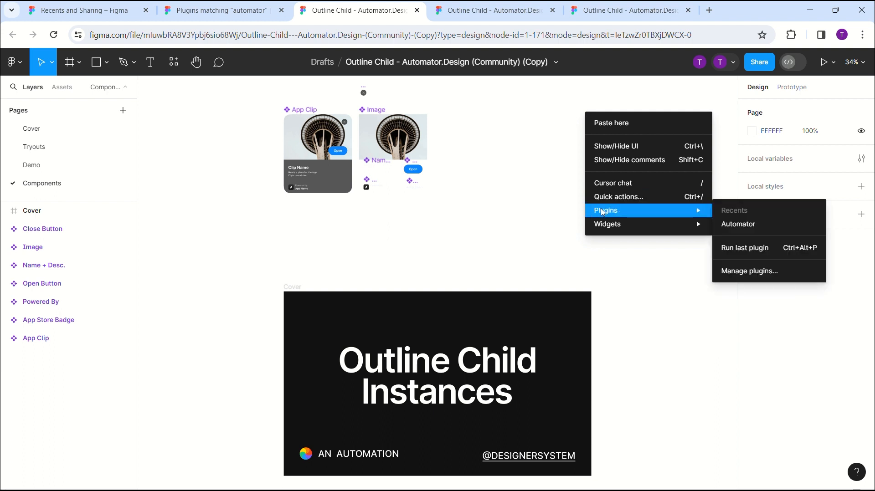
pyautogui.click(735, 229)
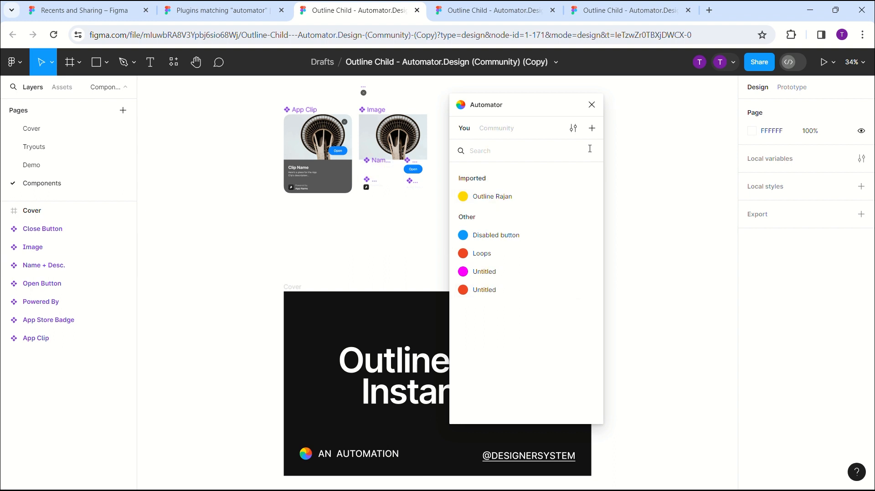
pyautogui.click(591, 104)
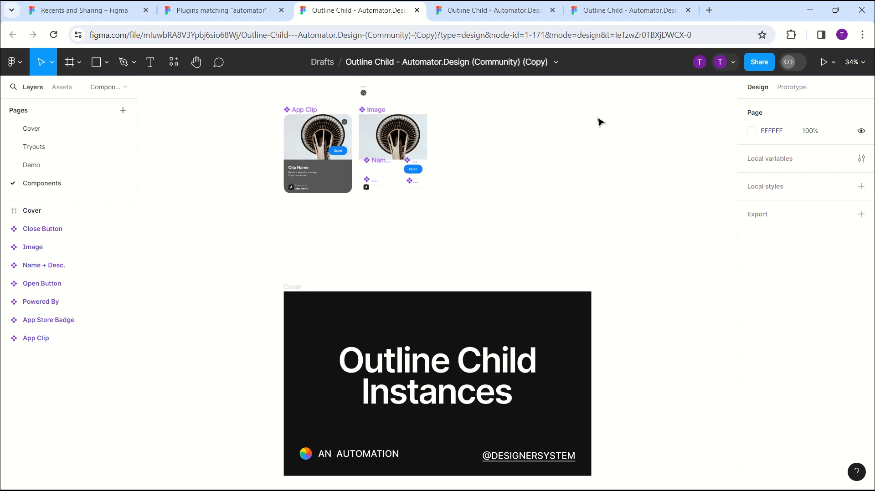
# - Run the Automator plugin again and create a new automation in it
pyautogui.hotkey('ctrl', '/')
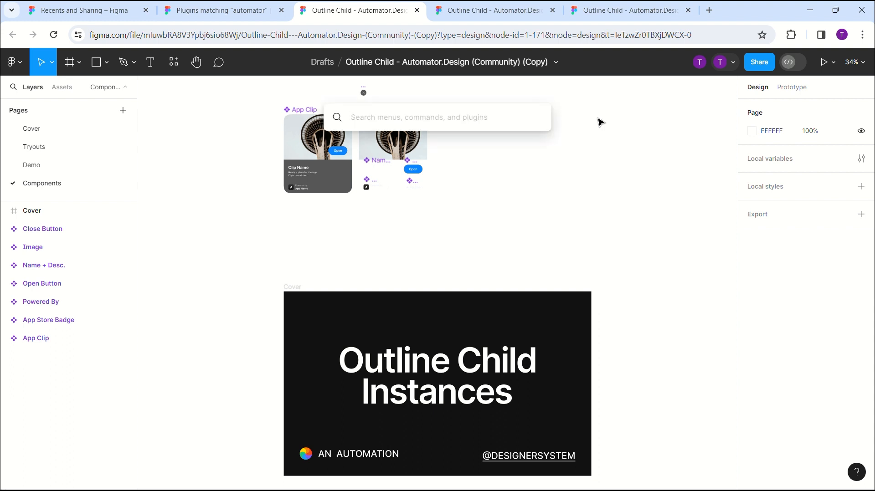
pyautogui.write('autom')
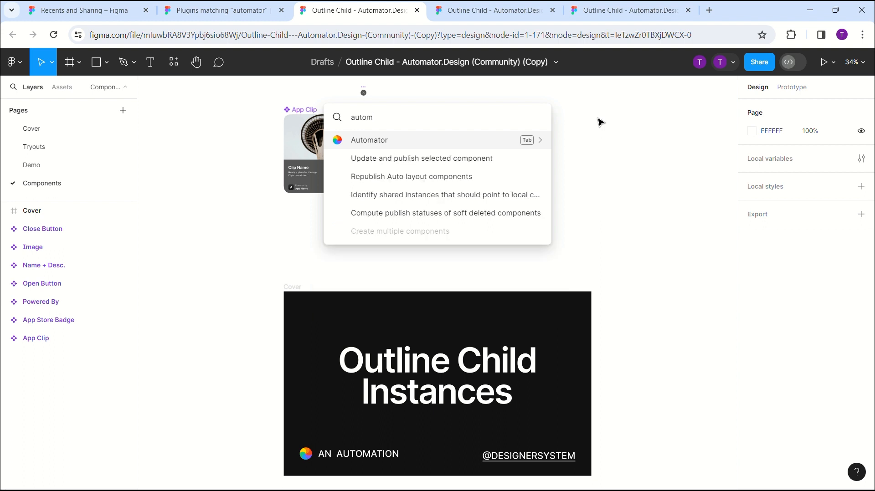
pyautogui.click(491, 141)
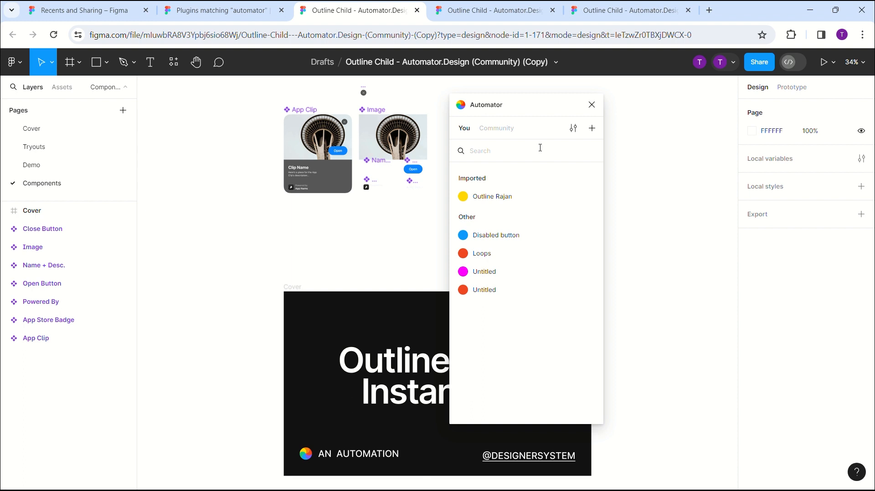
pyautogui.click(592, 129)
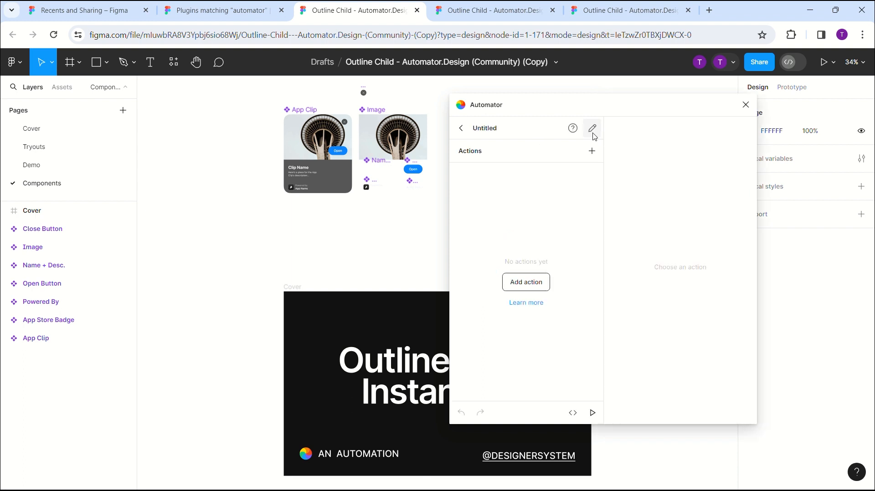
# - Name the new automation "Disabled button" and give it the blue colour label
pyautogui.click(592, 129)
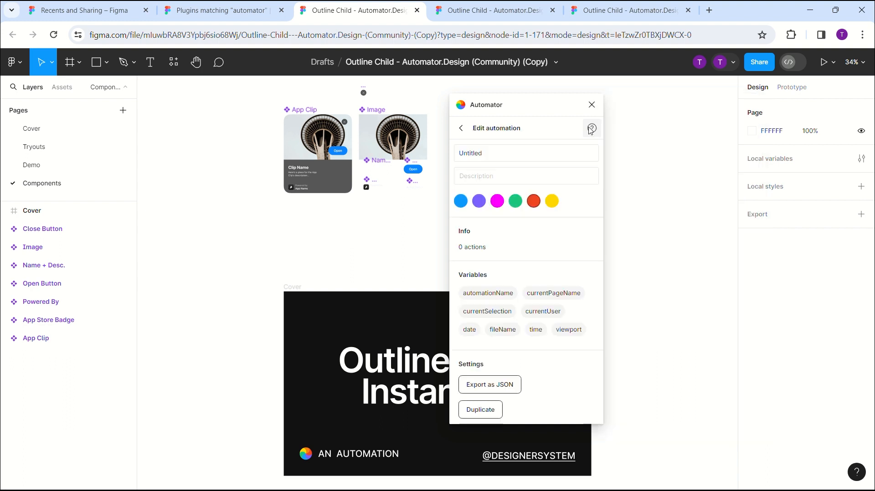
pyautogui.click(518, 159)
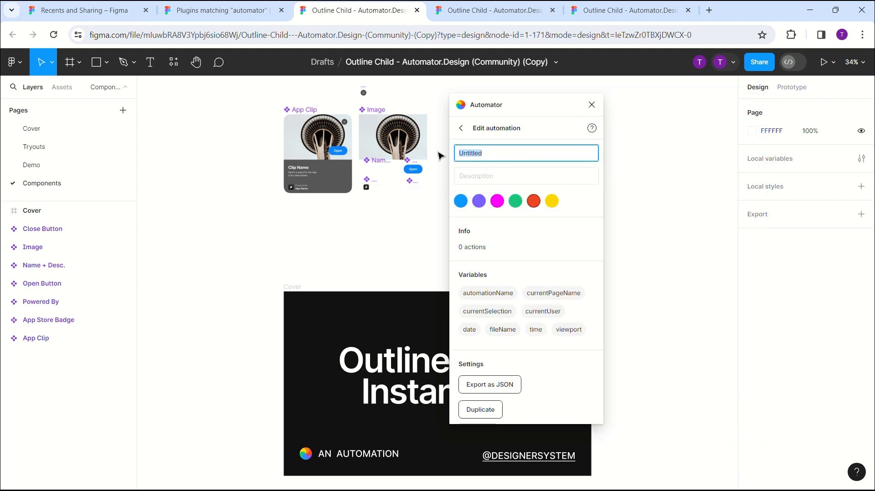
pyautogui.click(461, 129)
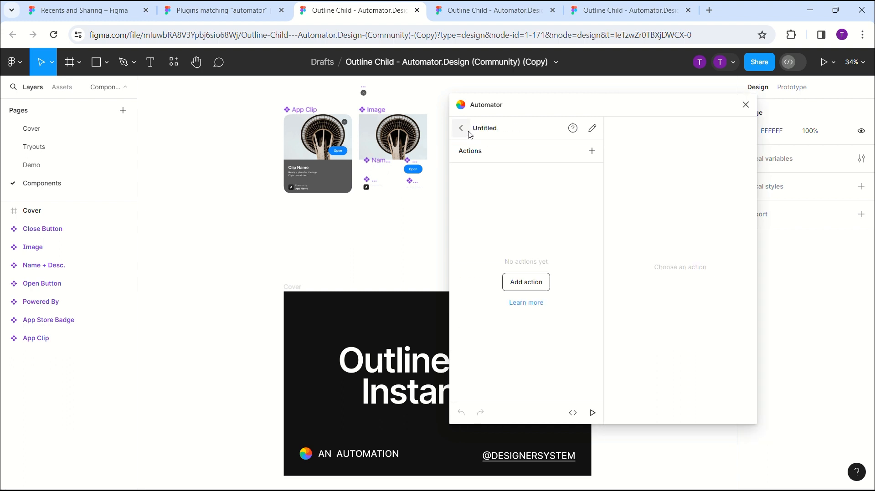
pyautogui.click(594, 130)
pyautogui.click(542, 155)
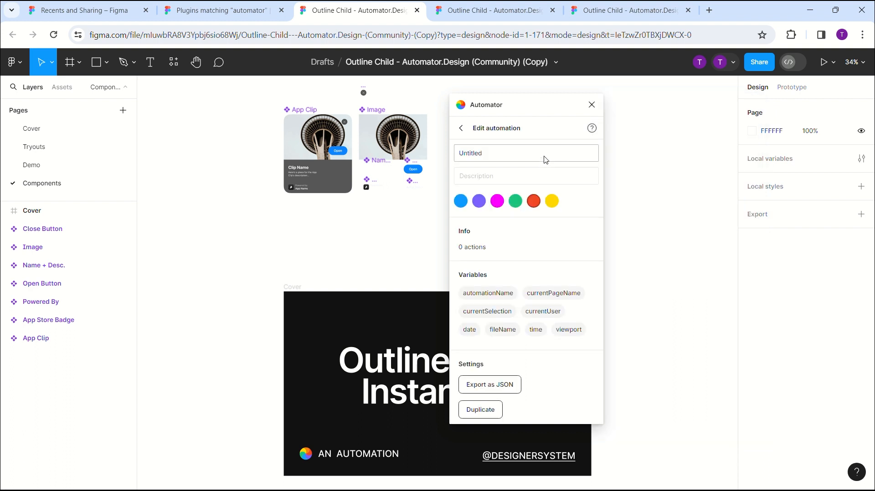
pyautogui.write('D')
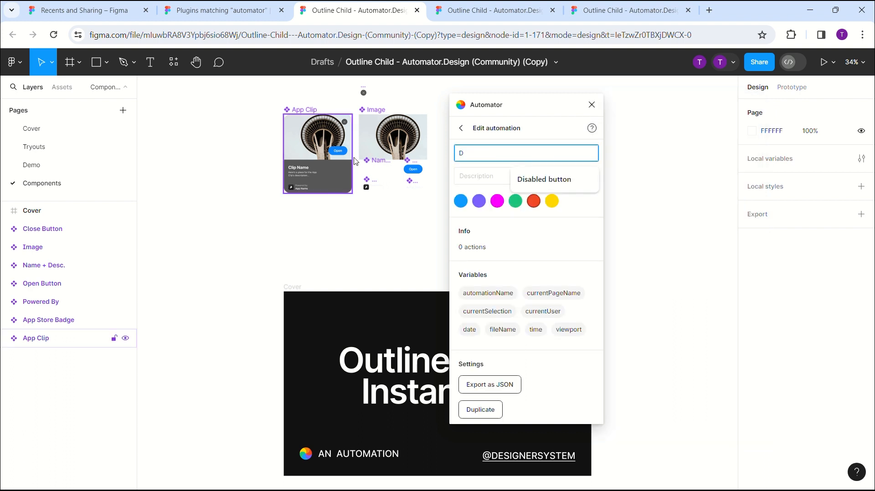
pyautogui.write('isabled button')
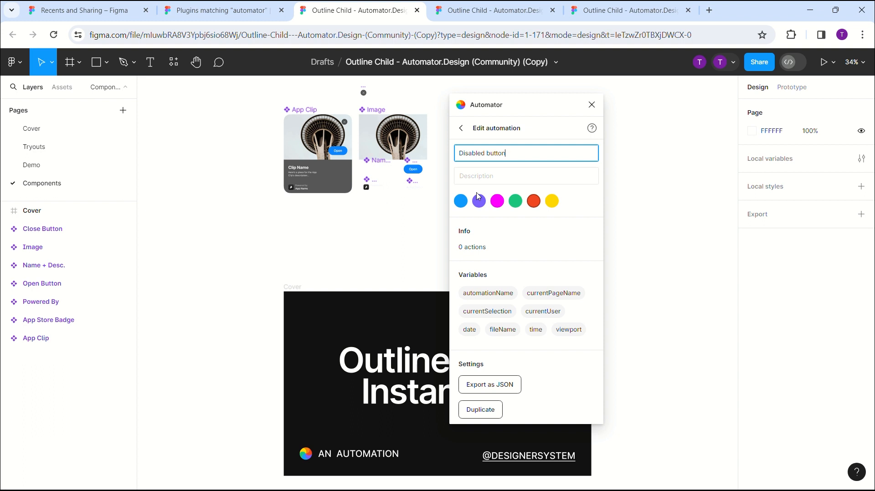
pyautogui.click(463, 204)
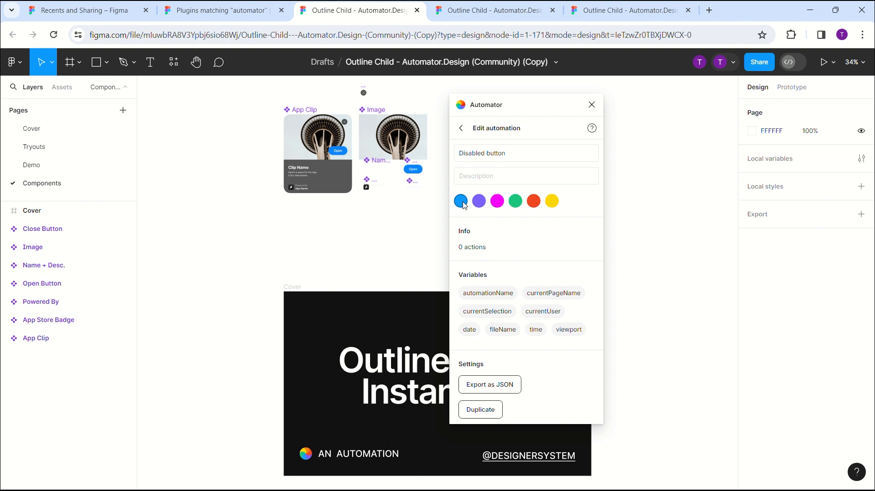
pyautogui.click(462, 128)
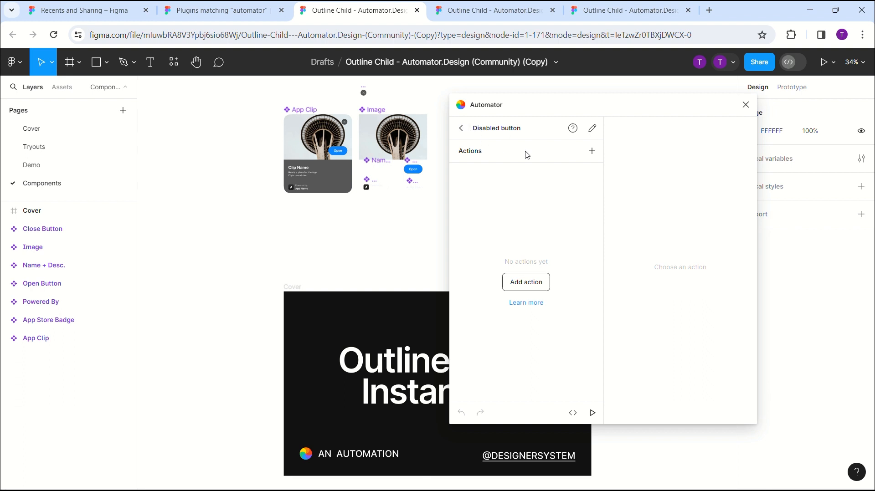
# - Add a "Get current selection" action to the Disabled button automation
pyautogui.click(592, 152)
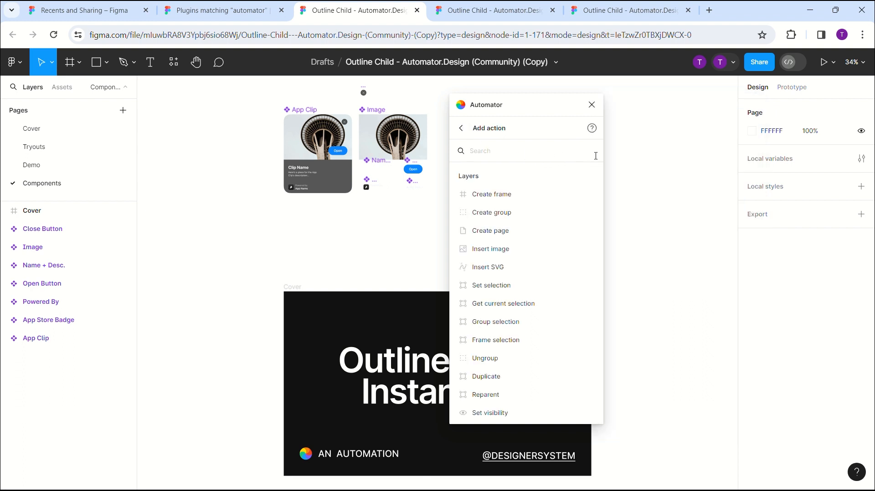
pyautogui.write('get c')
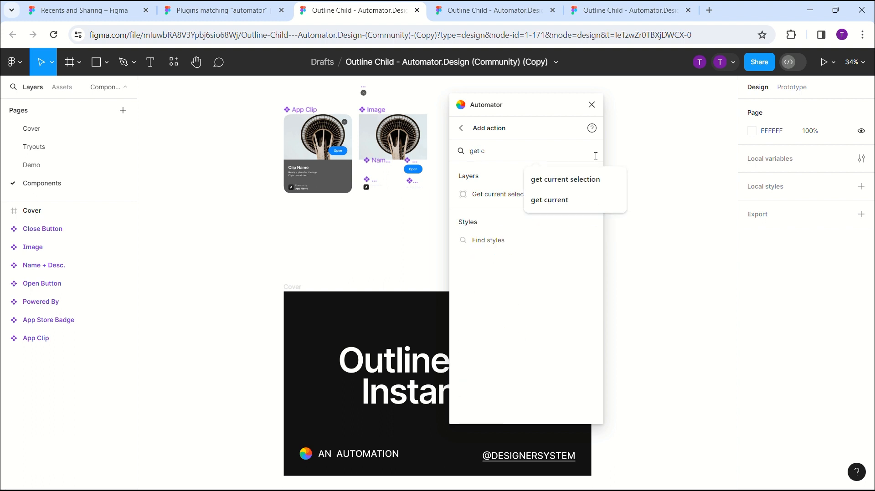
pyautogui.click(565, 179)
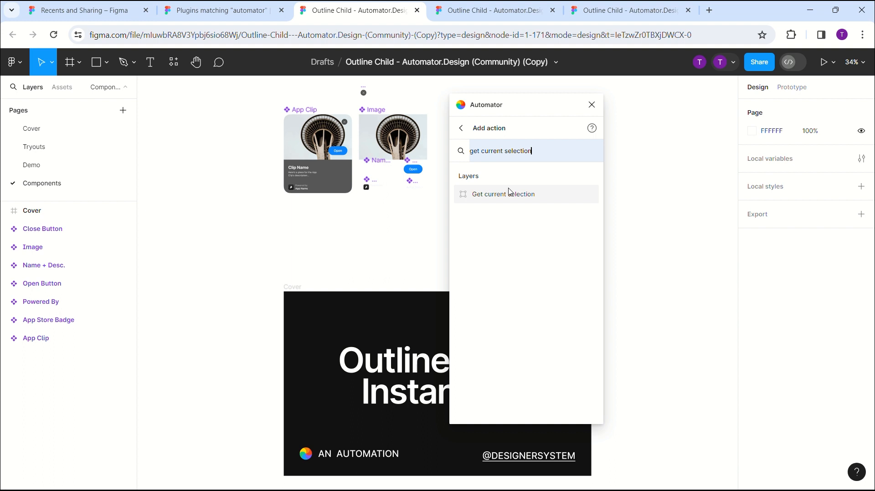
pyautogui.click(513, 196)
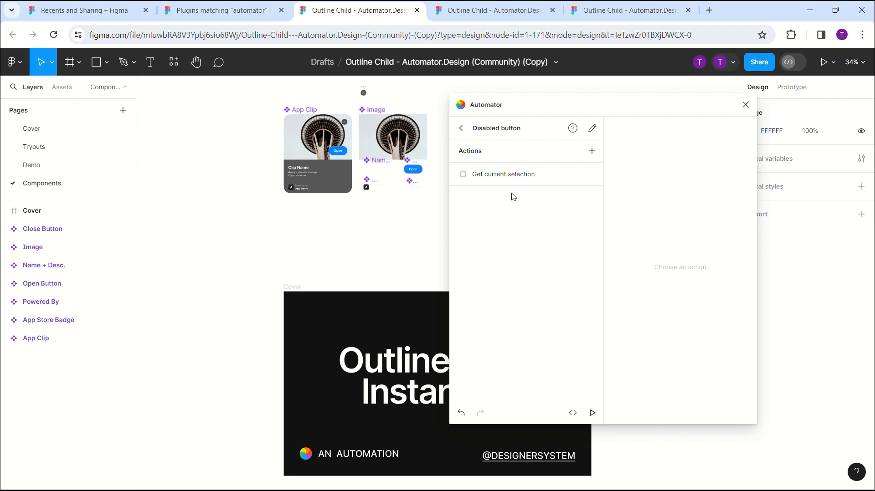
# - Add an "Add fill" action and nest it under the "Get current selection" action
pyautogui.click(592, 151)
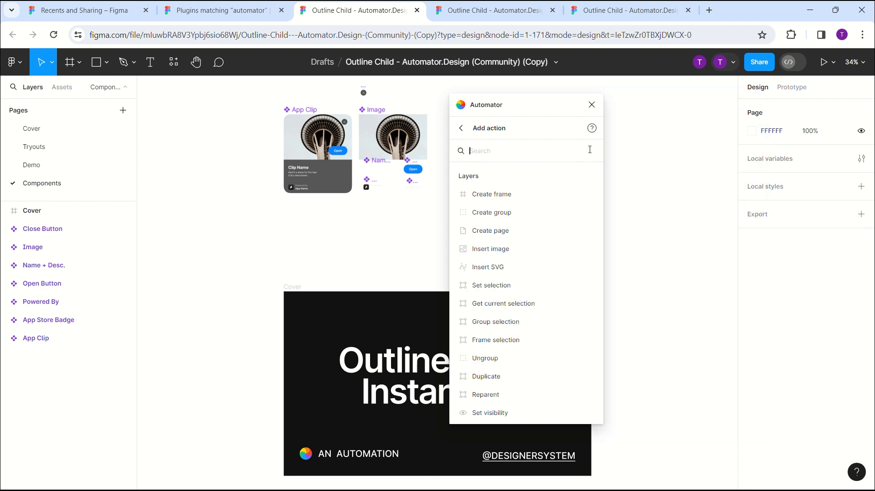
pyautogui.write('add f')
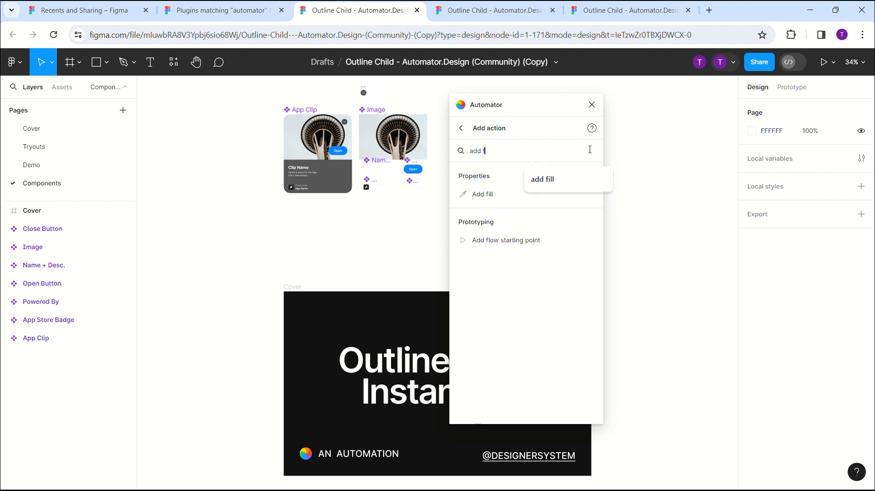
pyautogui.click(483, 201)
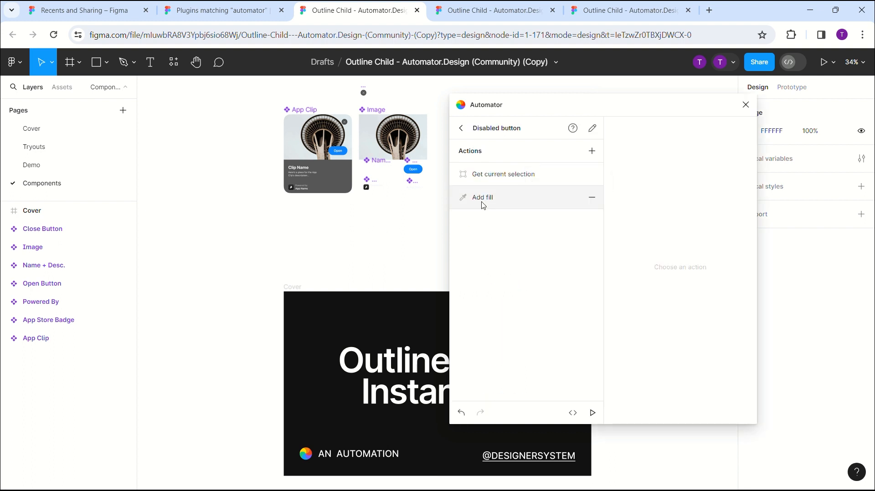
pyautogui.moveTo(485, 202); pyautogui.dragTo(525, 179)
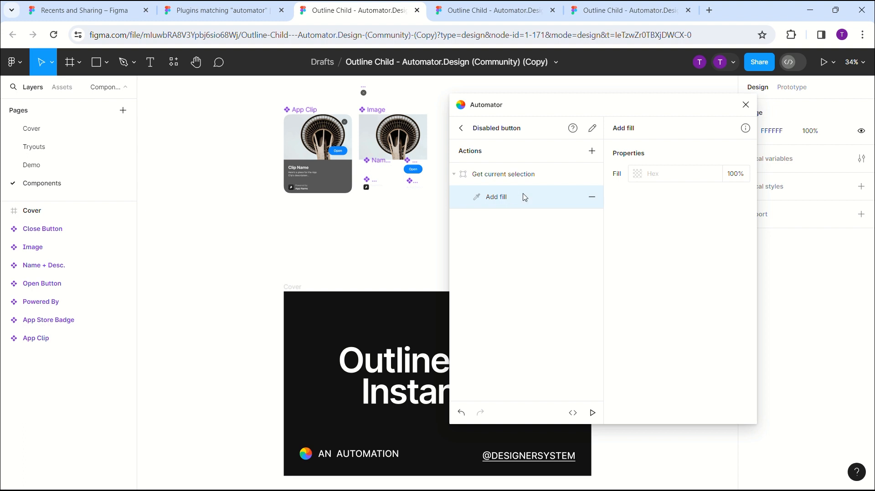
# - Set the fill colour of the nested "Add fill" action to CCCCCC
pyautogui.click(667, 176)
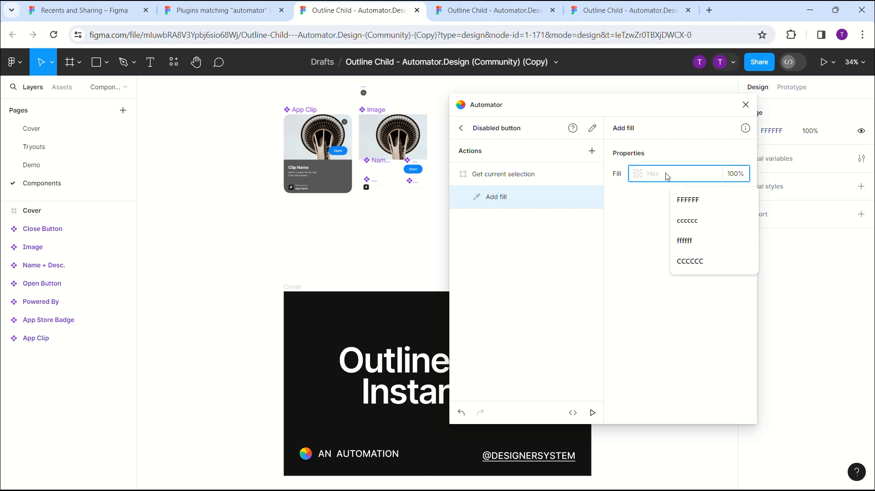
pyautogui.write('CCCCCC')
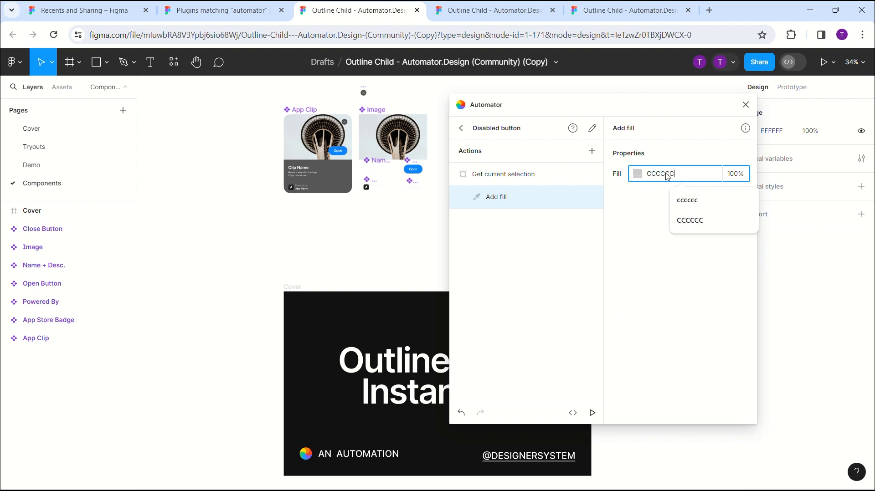
pyautogui.click(659, 248)
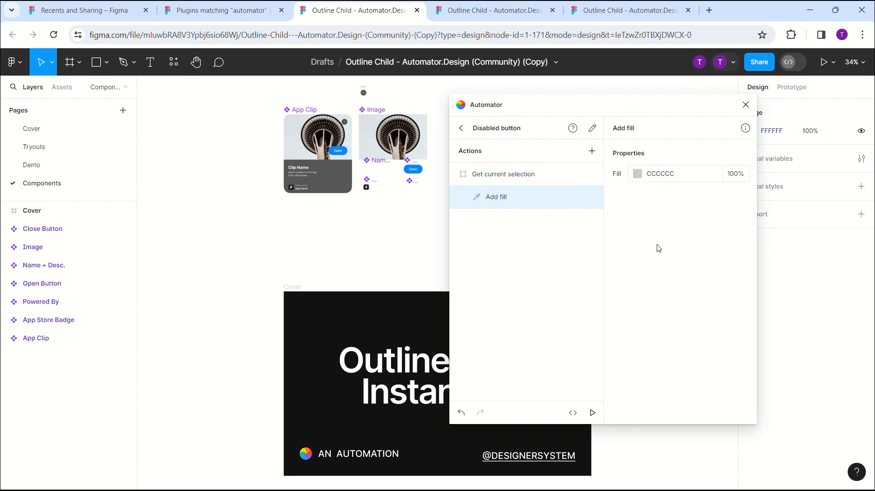
# - Add a "Find layers" action to the Disabled button automation
pyautogui.click(592, 151)
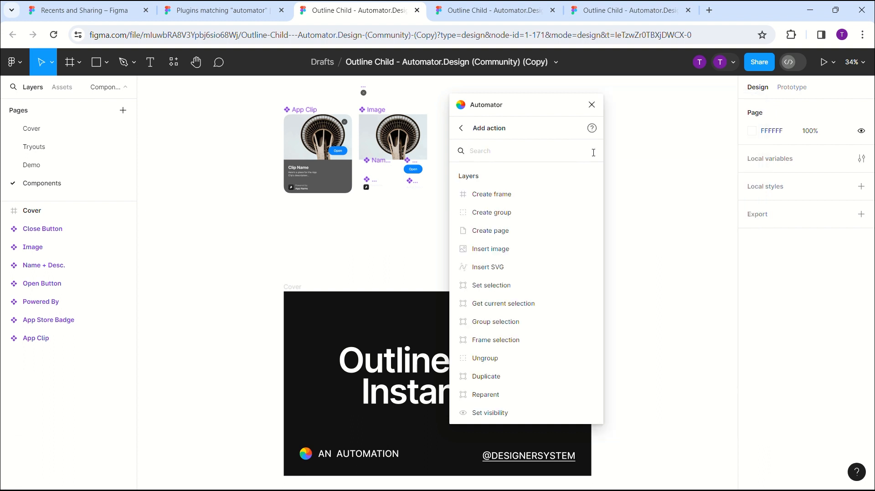
pyautogui.write('FIND')
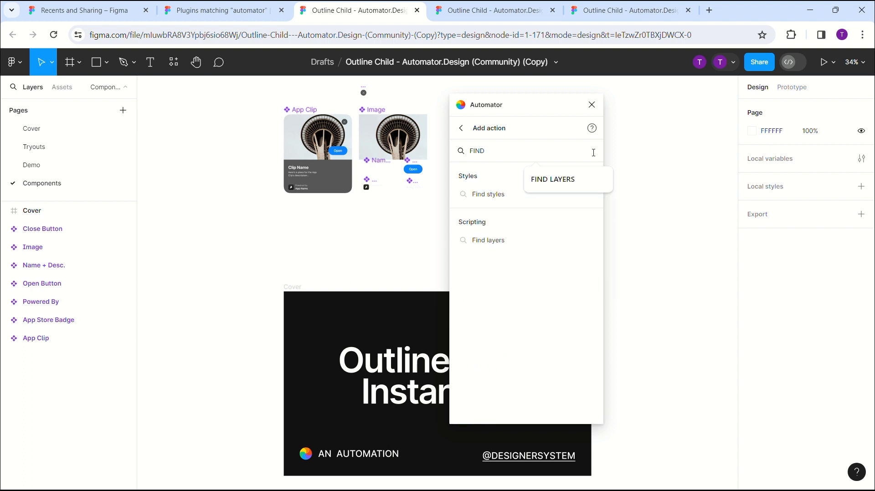
pyautogui.click(561, 185)
pyautogui.click(526, 201)
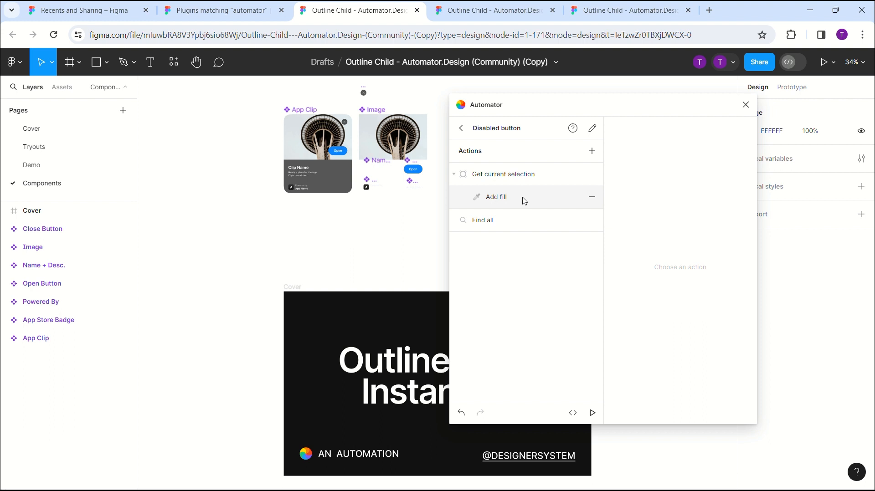
# - Set the new find action to look for Children in the Parent action
pyautogui.click(522, 217)
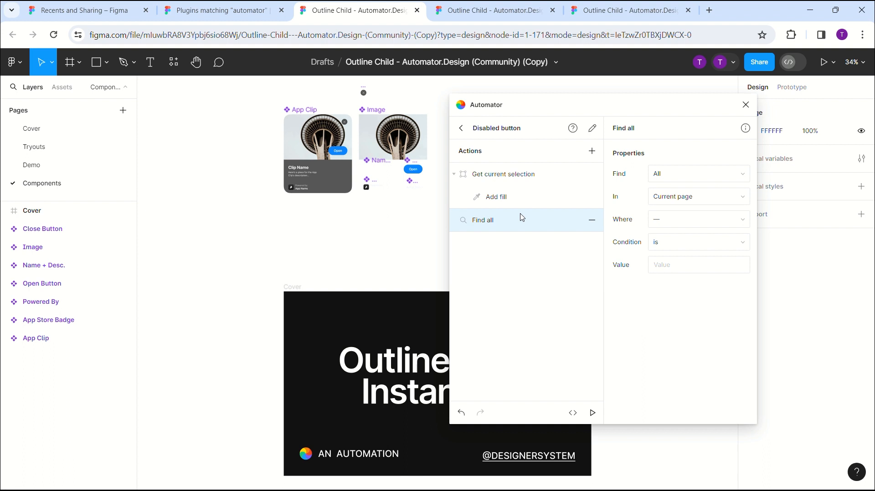
pyautogui.click(684, 175)
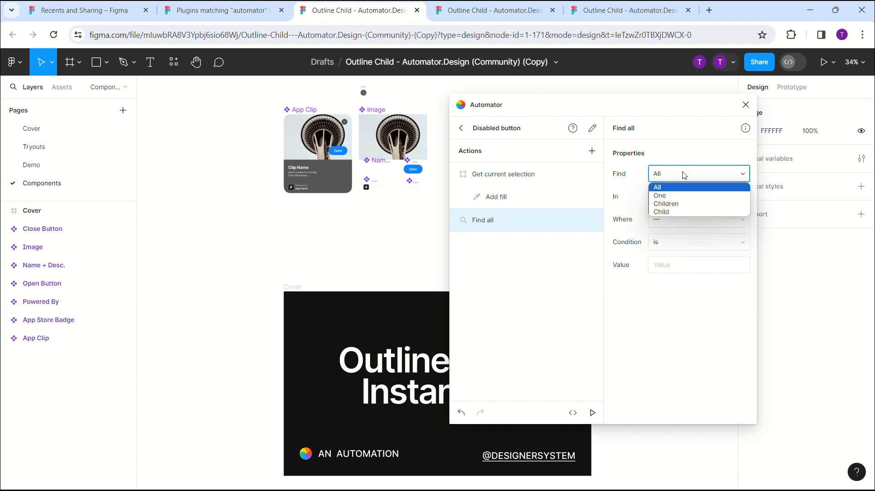
pyautogui.click(680, 205)
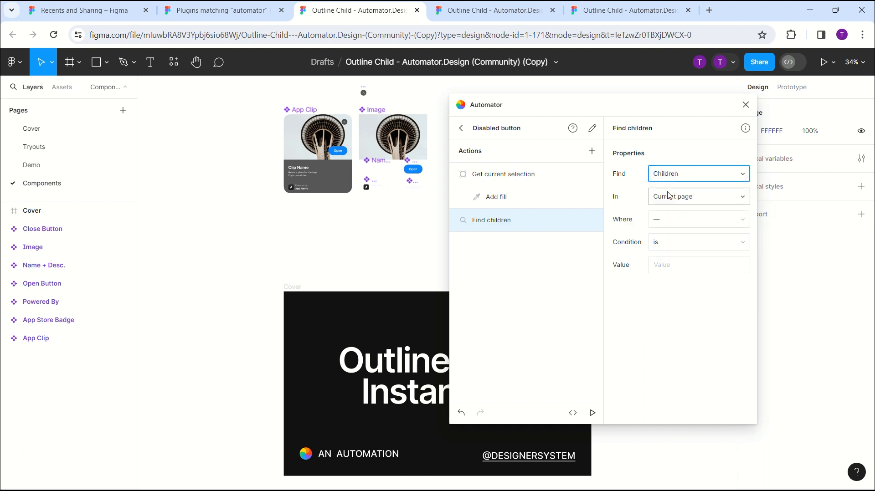
pyautogui.click(669, 195)
pyautogui.click(679, 227)
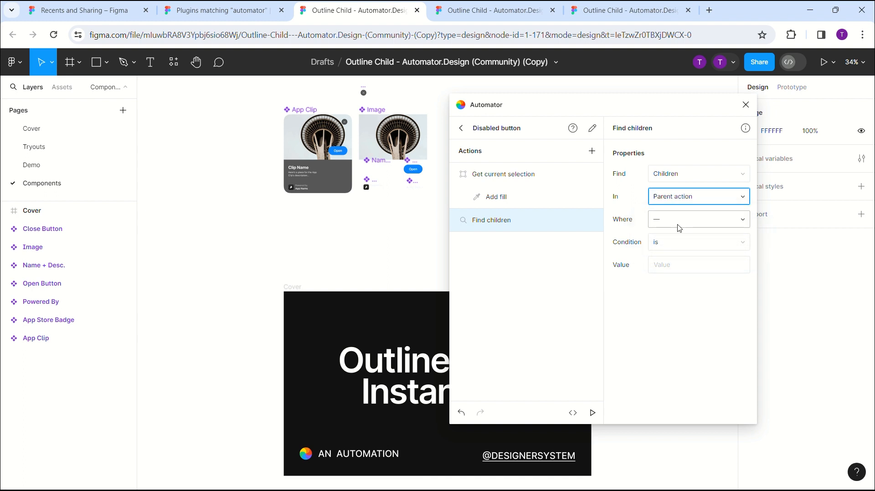
# - Restrict the "Find children" action to layers where type is TEXT
pyautogui.click(679, 228)
pyautogui.click(668, 252)
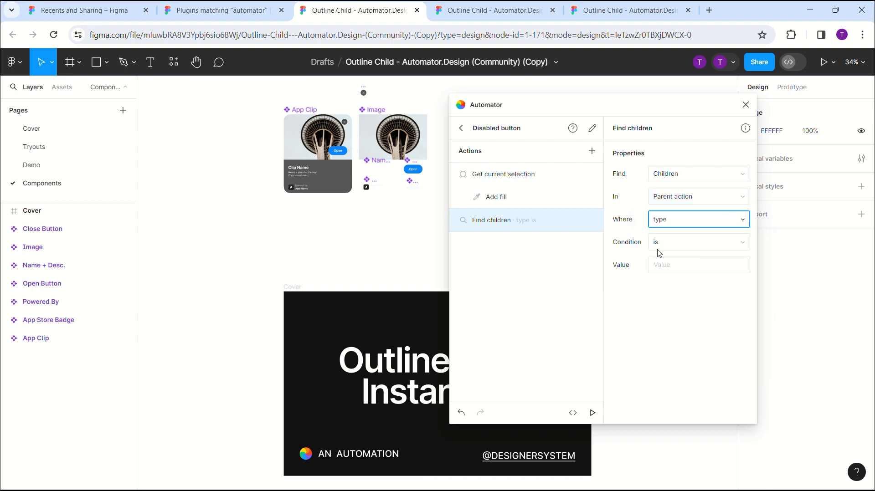
pyautogui.click(677, 270)
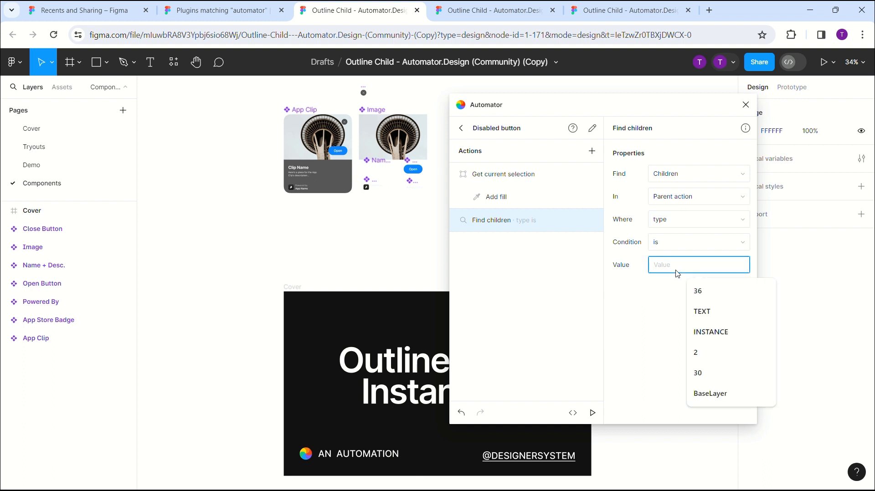
pyautogui.write('TEXT')
pyautogui.click(675, 300)
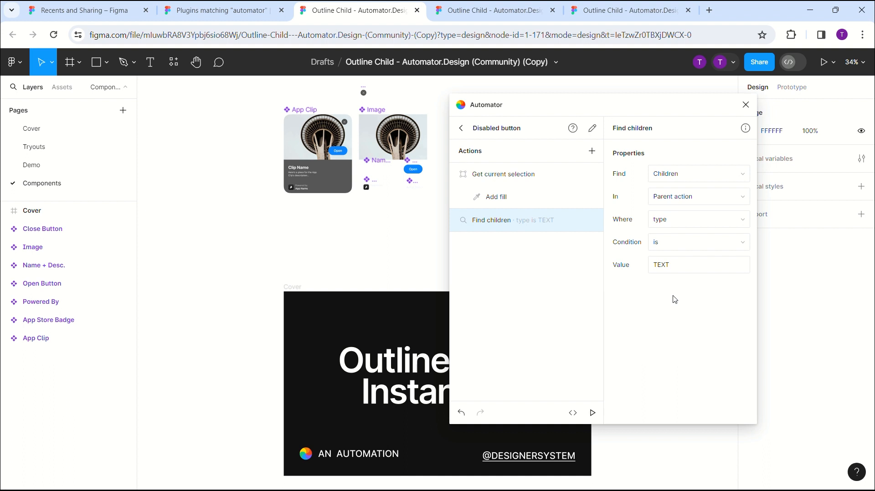
# - Select the Open Button inside the App Clip component and review the "Add fill" and "Find children" action properties
pyautogui.click(328, 157)
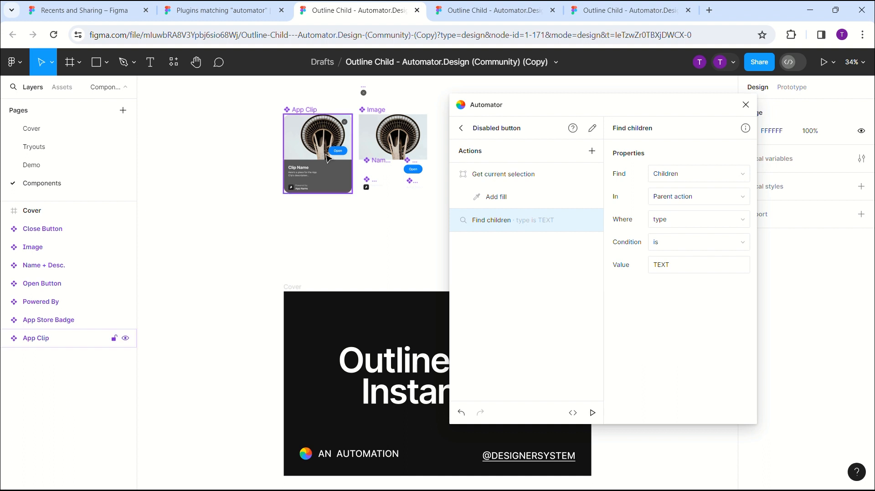
pyautogui.click(344, 154)
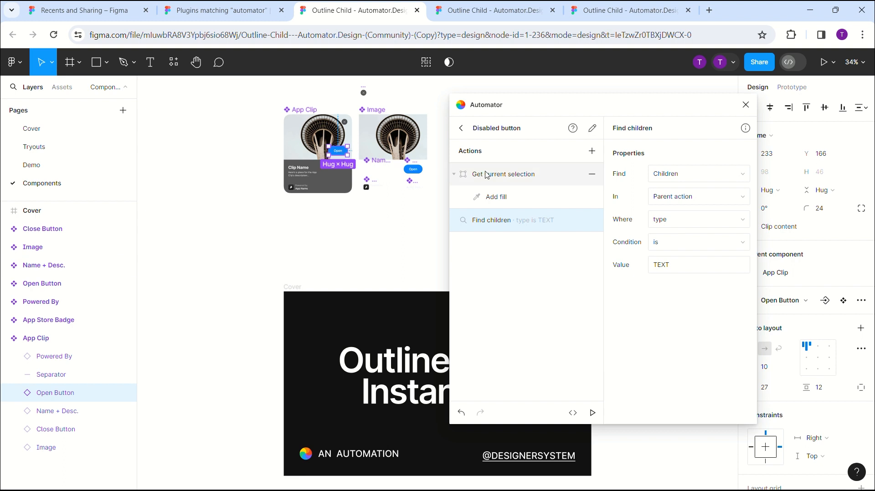
pyautogui.click(502, 197)
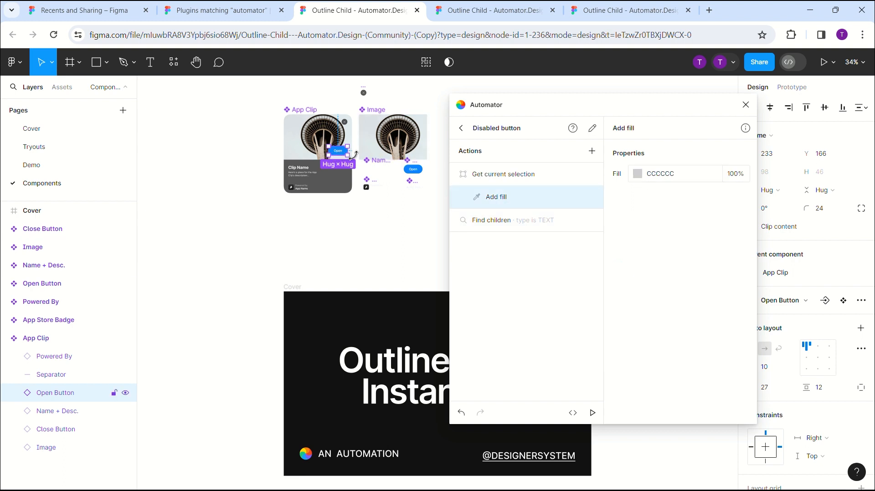
pyautogui.click(488, 219)
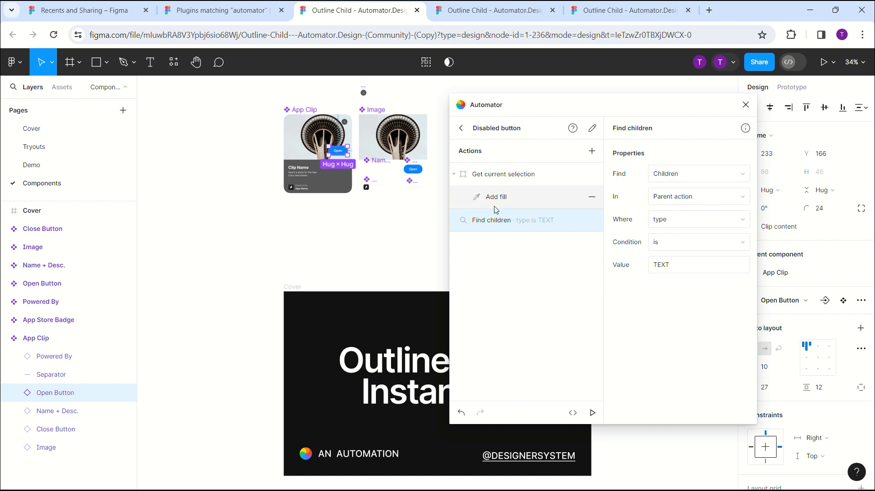
# - Add another "Add fill" action and nest it under the "Find children" action
pyautogui.click(592, 151)
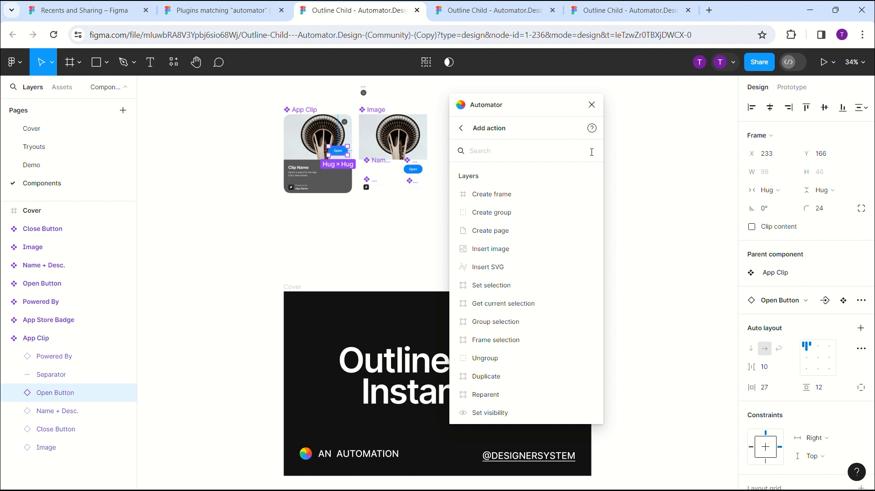
pyautogui.click(592, 152)
pyautogui.write('add fill')
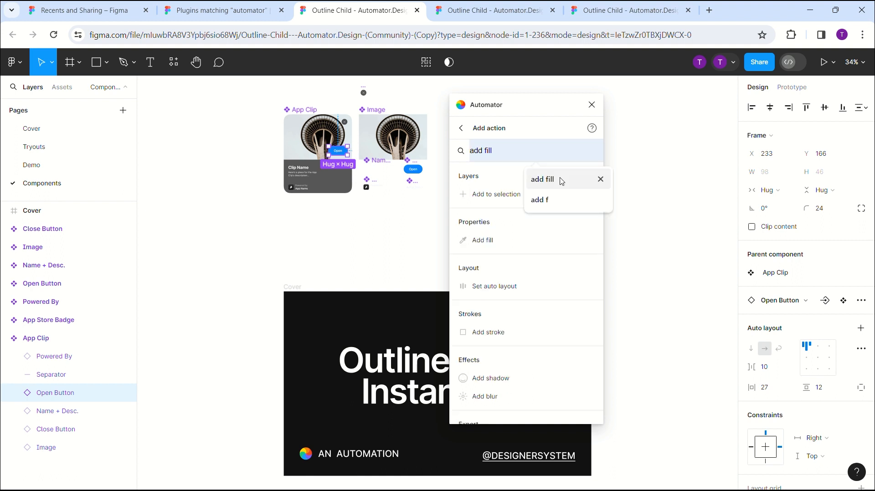
pyautogui.click(562, 182)
pyautogui.click(540, 191)
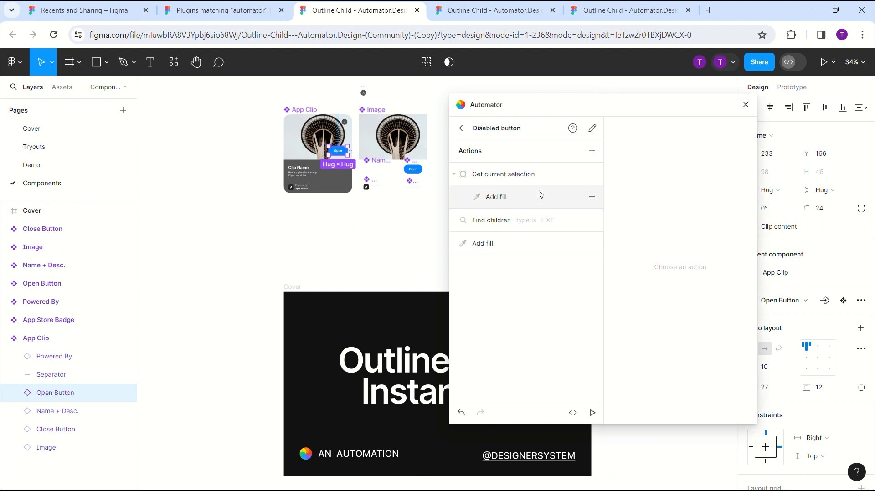
pyautogui.moveTo(519, 248); pyautogui.dragTo(530, 225)
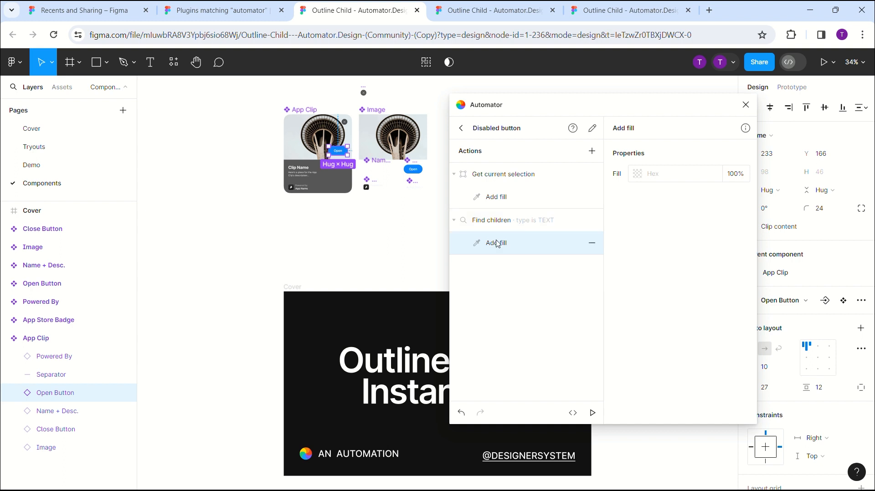
# - Set the fill colour of the "Add fill" action under "Find children" to FFFFFF
pyautogui.click(675, 176)
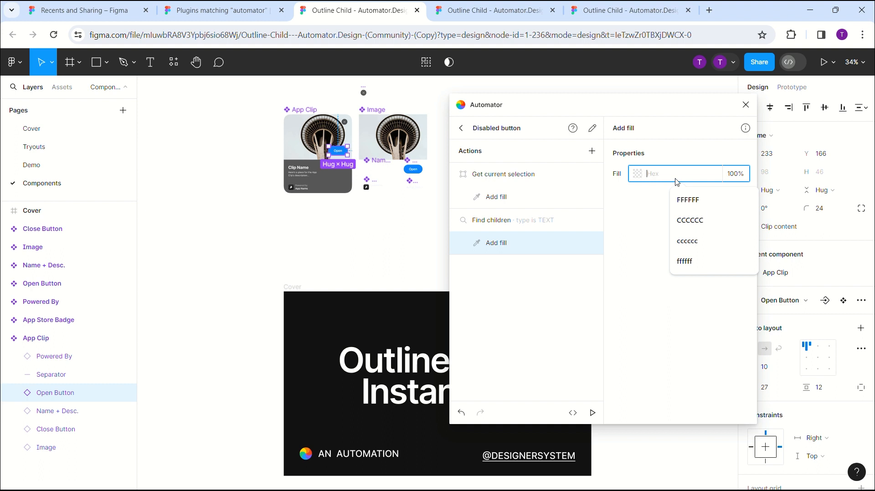
pyautogui.write('FFFFFF')
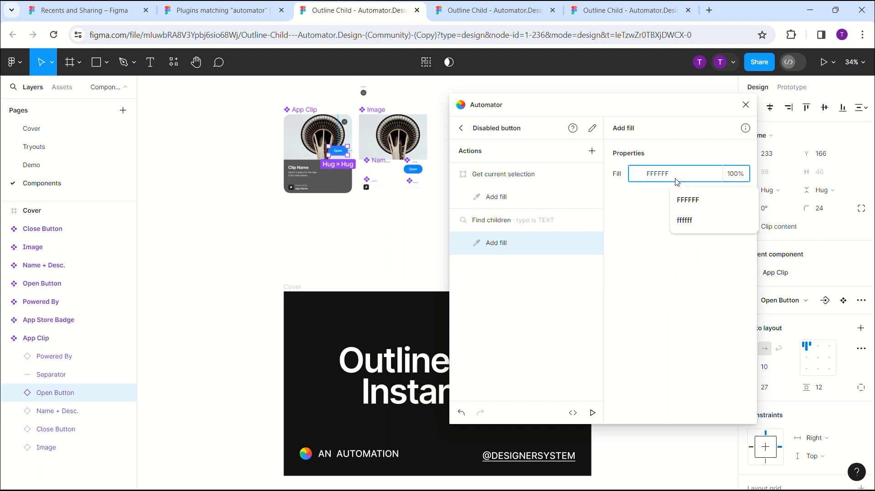
pyautogui.click(654, 280)
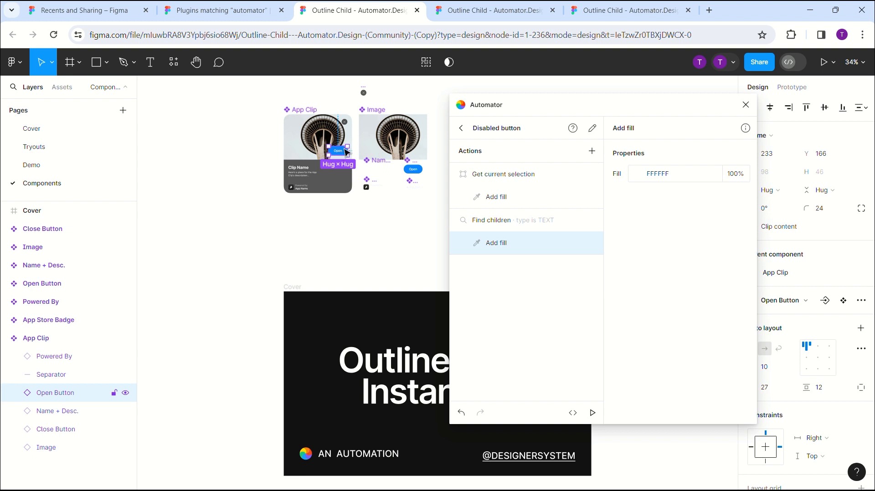
# - Run the Disabled button automation on the selected Open Button and inspect the button up close
pyautogui.click(594, 413)
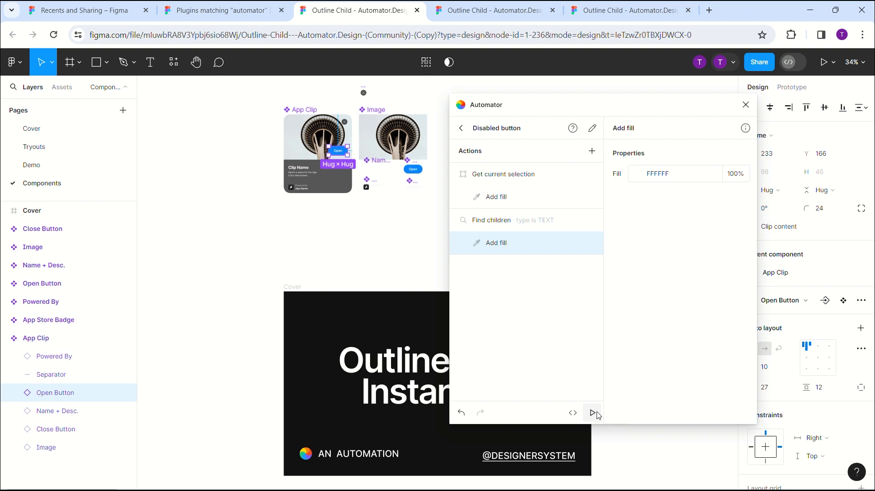
pyautogui.scroll(10, 383, 240)
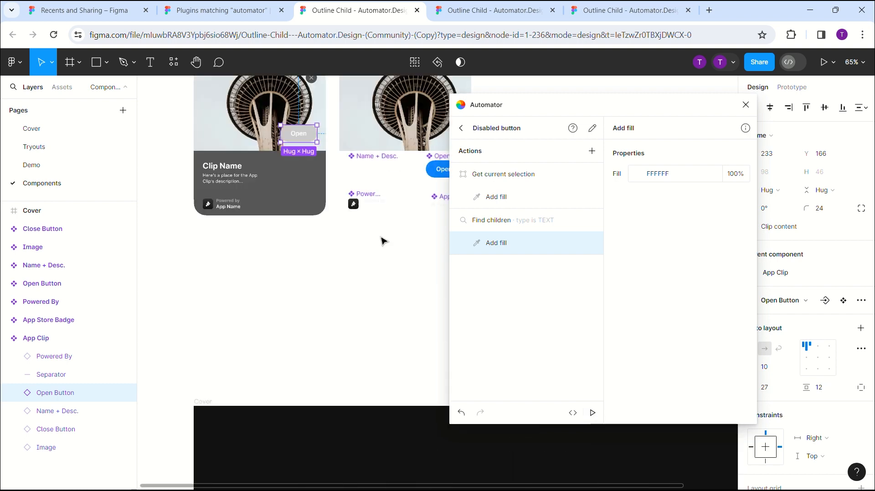
pyautogui.hscroll(-2, 384, 241)
pyautogui.scroll(2, 384, 241)
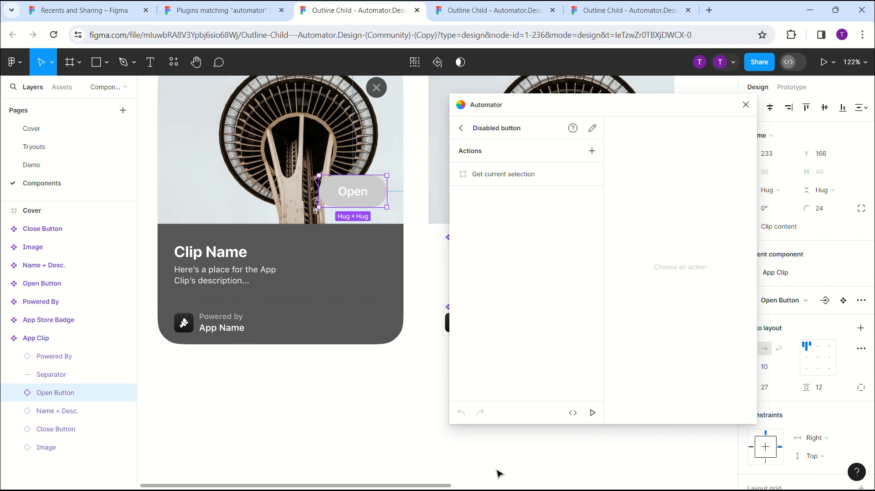
# - Expand the "Get current selection" and "Find children" actions to show their nested actions
pyautogui.scroll(2, 499, 474)
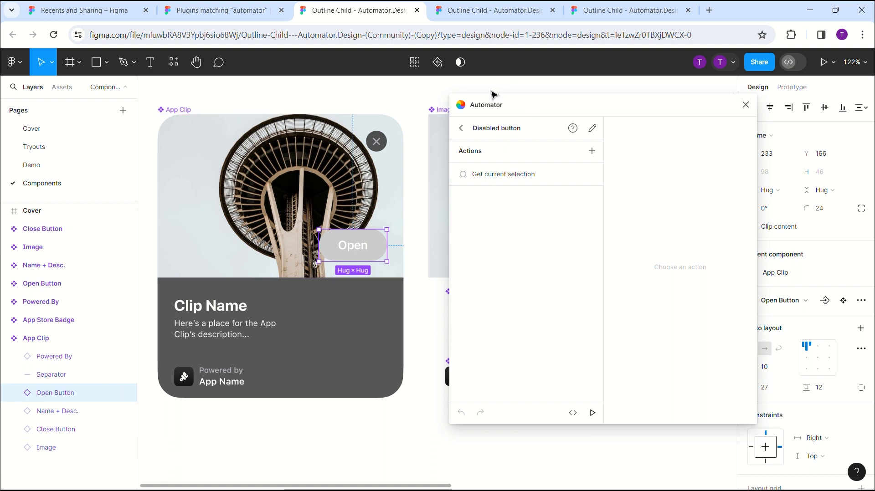
pyautogui.click(454, 174)
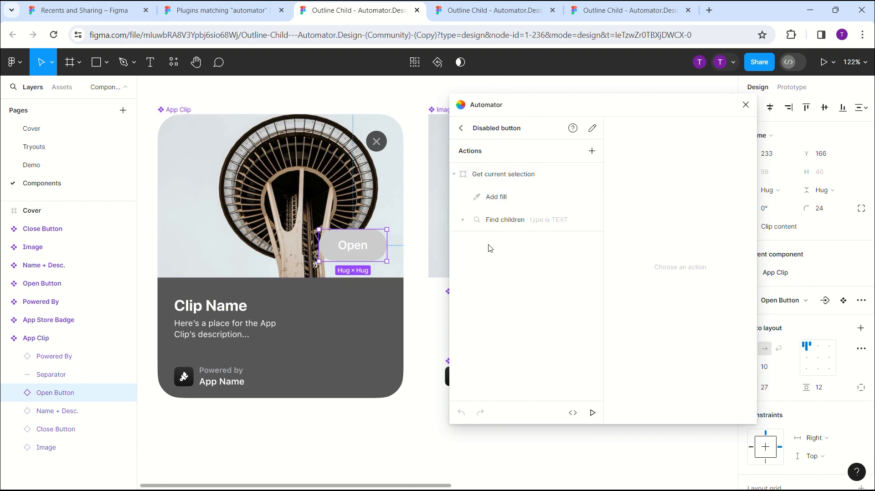
pyautogui.click(463, 221)
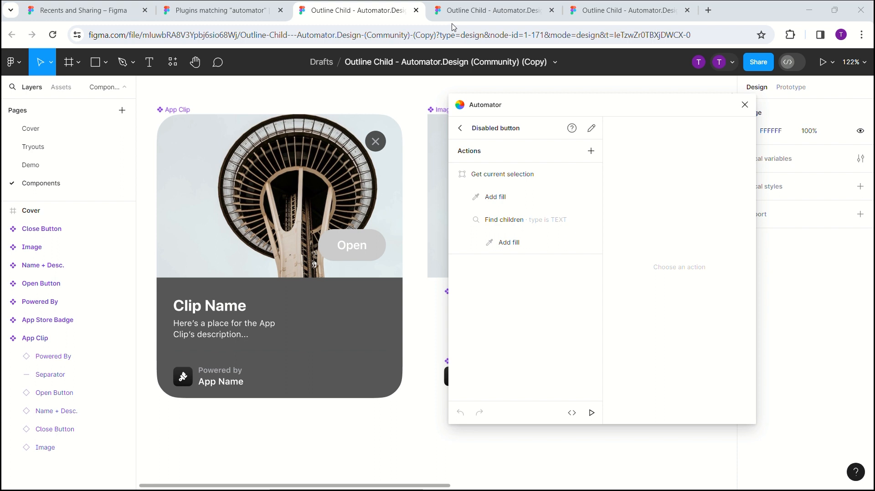
# - Add a new page to the file and name it "Exercise 2"
pyautogui.click(122, 110)
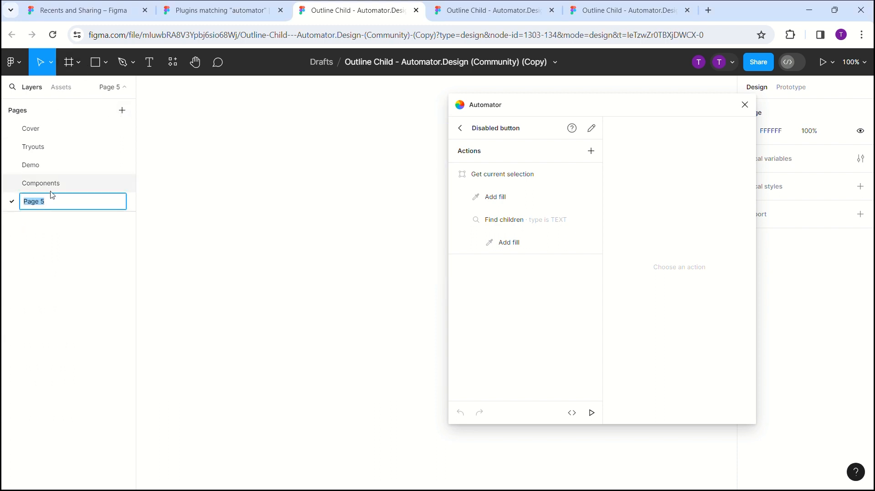
pyautogui.write('Exercise 2')
pyautogui.click(231, 240)
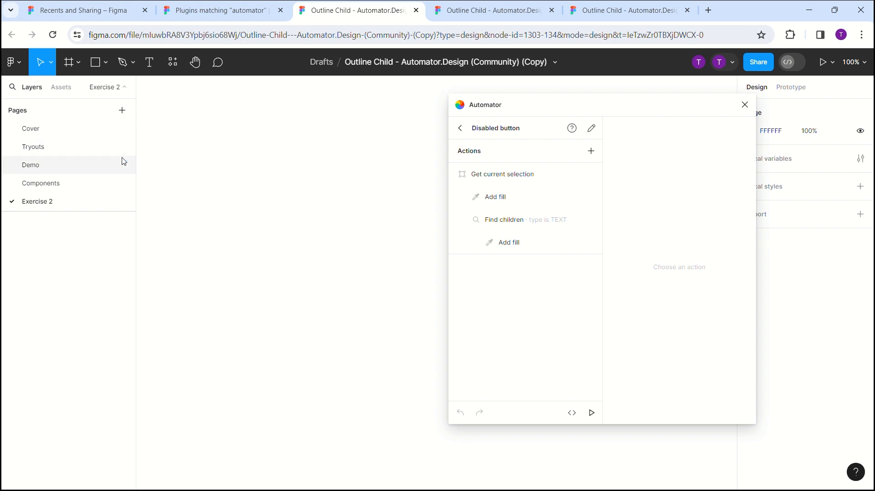
# - Draw a closed four-point arrowhead pointing right with the Pen tool, about 139 × 151, on the Exercise 2 page
pyautogui.click(129, 68)
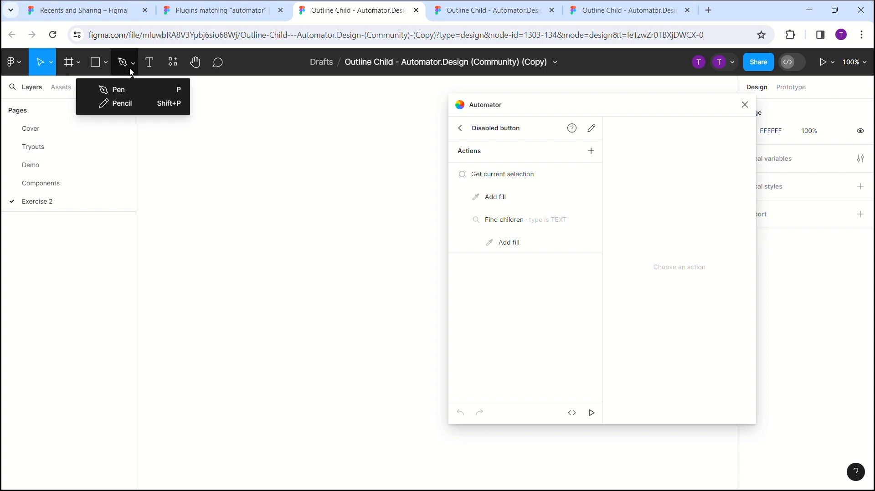
pyautogui.click(132, 90)
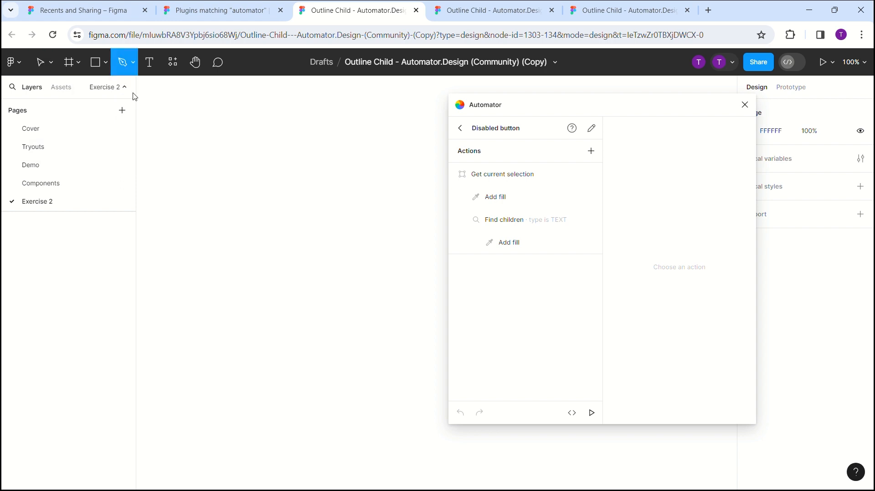
pyautogui.click(233, 156)
pyautogui.click(285, 199)
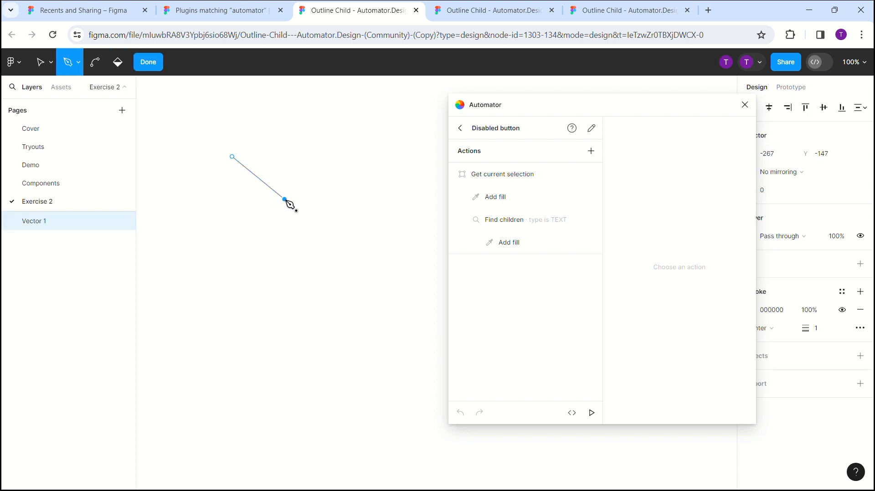
pyautogui.click(233, 243)
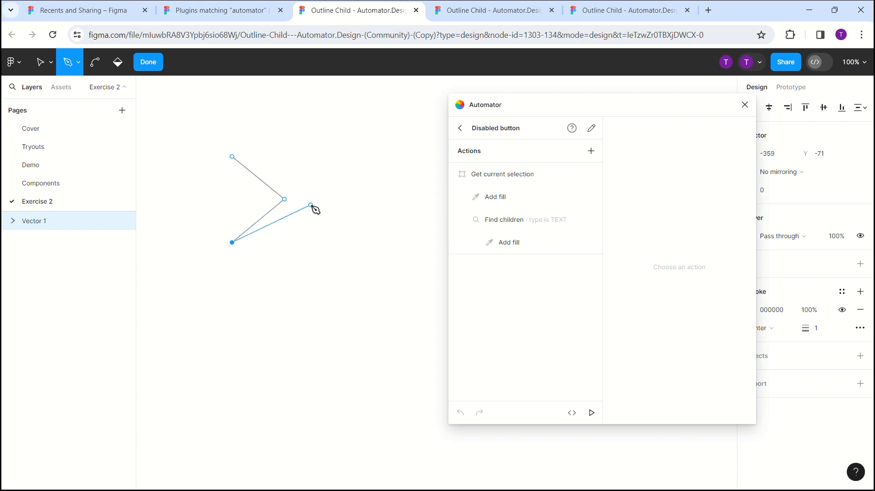
pyautogui.click(311, 199)
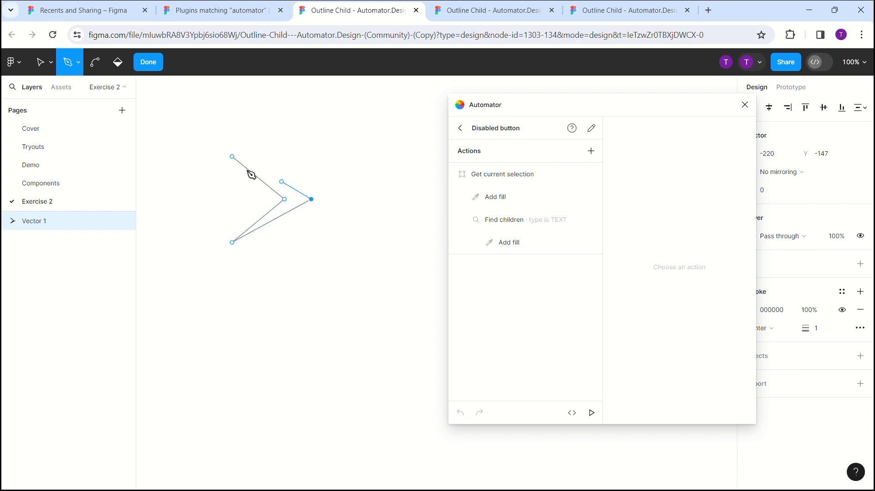
pyautogui.click(233, 157)
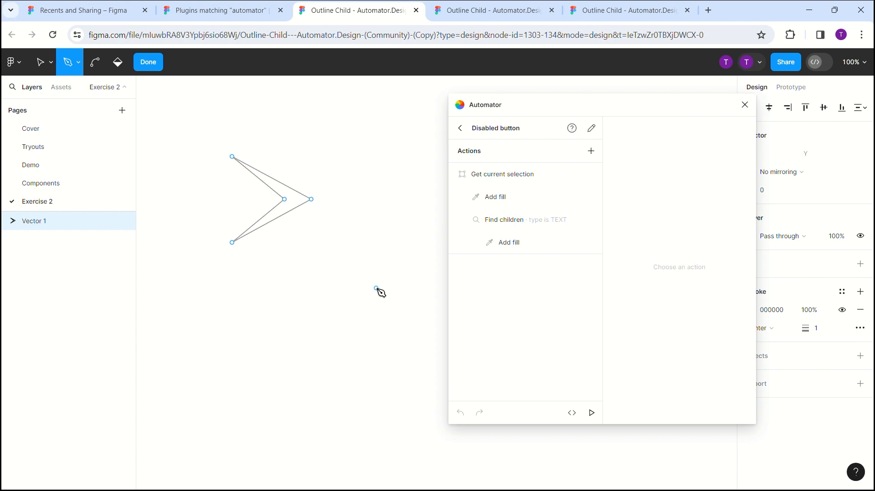
pyautogui.press('Escape')
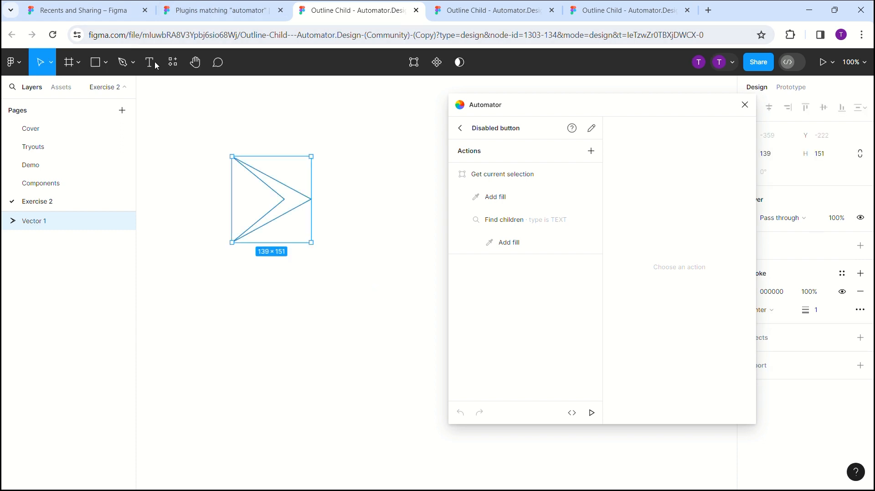
# - Resize the arrowhead to about 98 × 247 and move the Automator window closer to it
pyautogui.moveTo(271, 156); pyautogui.dragTo(273, 101)
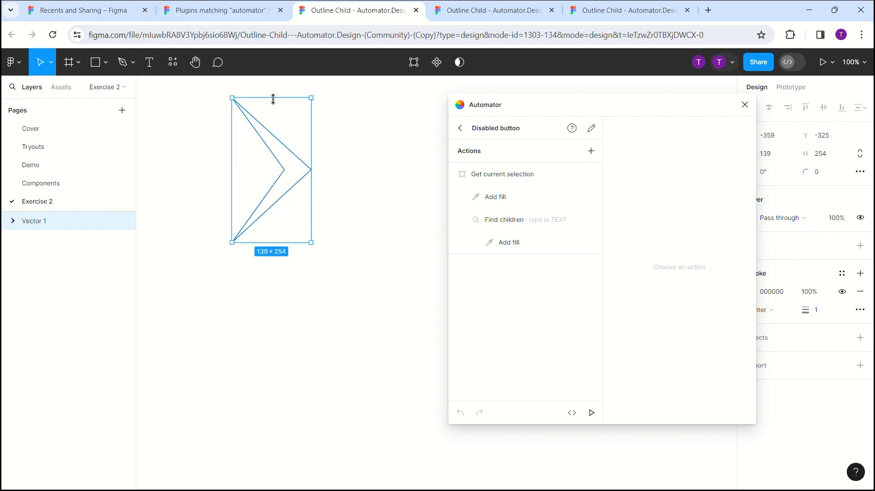
pyautogui.moveTo(311, 146); pyautogui.dragTo(288, 146)
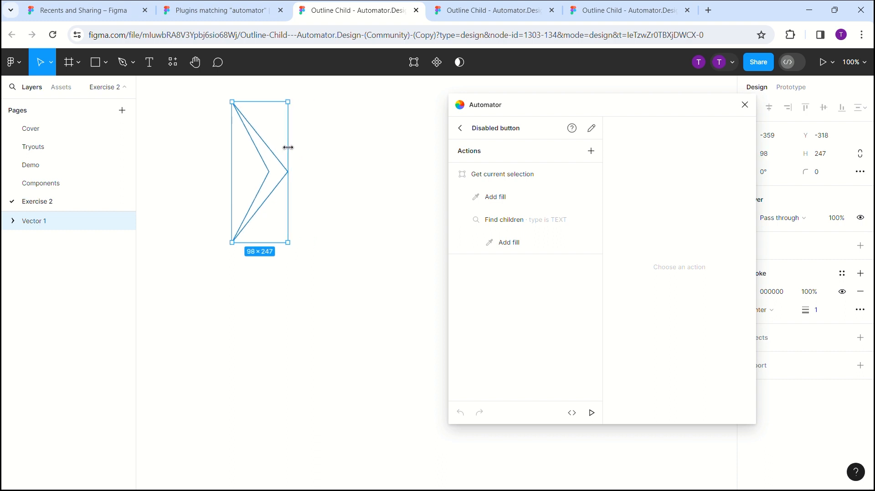
pyautogui.moveTo(480, 107); pyautogui.dragTo(371, 107)
# - Create a new automation, name it "Loops" and give it the red colour
pyautogui.click(355, 128)
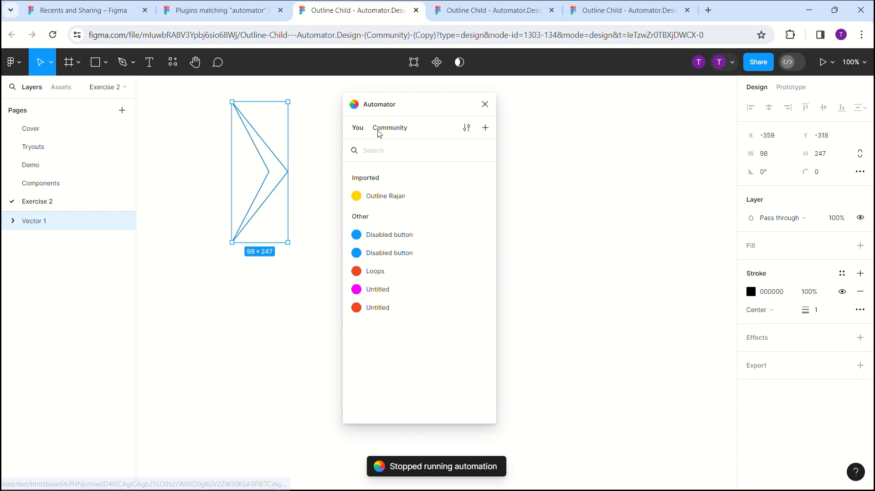
pyautogui.click(486, 128)
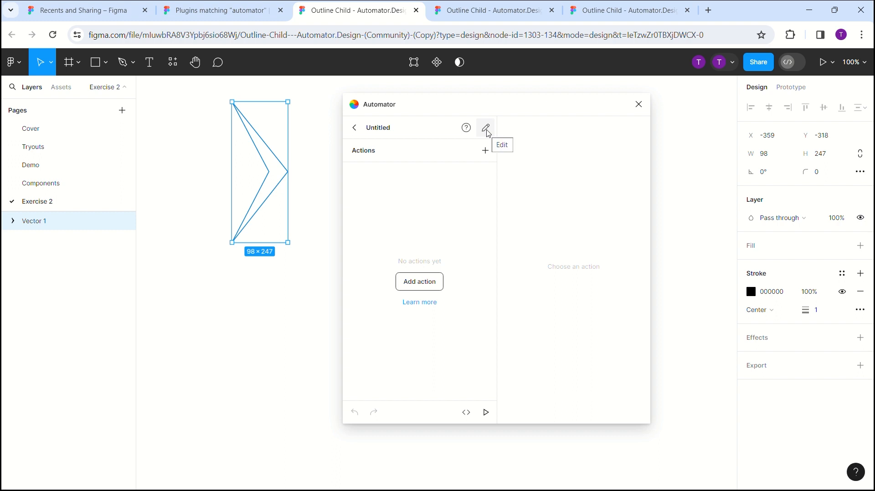
pyautogui.click(486, 128)
pyautogui.moveTo(376, 157); pyautogui.dragTo(322, 153)
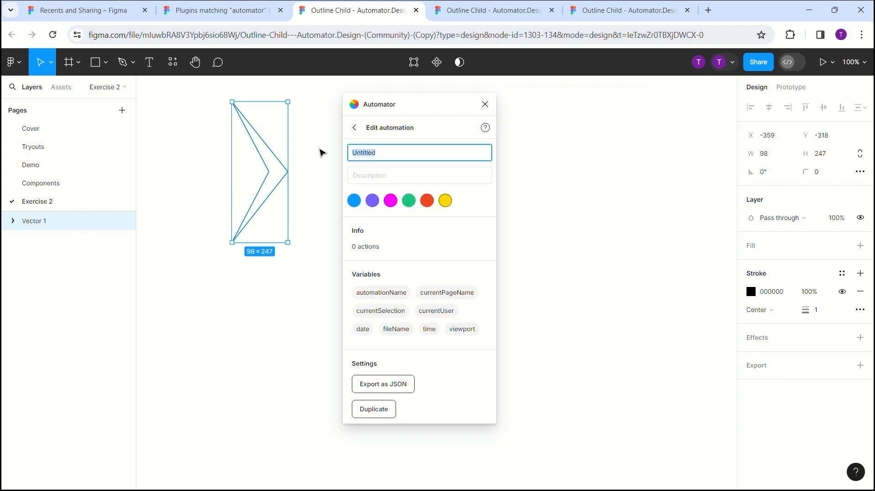
pyautogui.write('Loops')
pyautogui.click(427, 201)
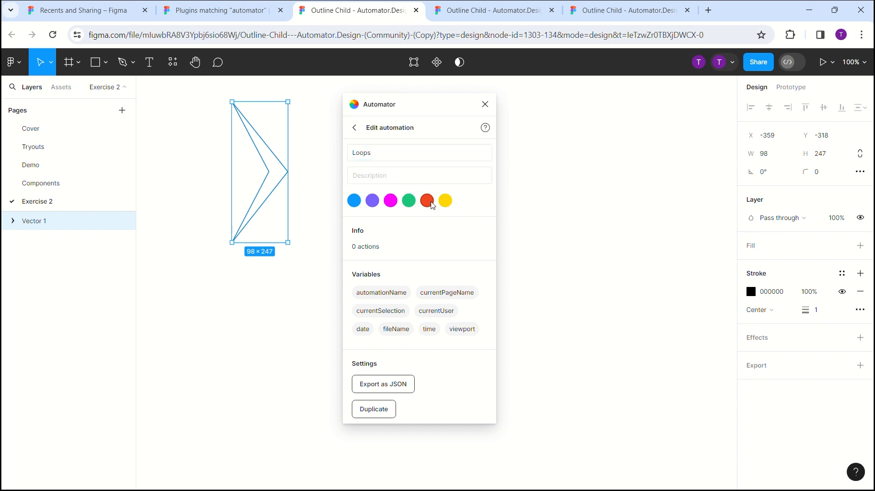
pyautogui.click(354, 129)
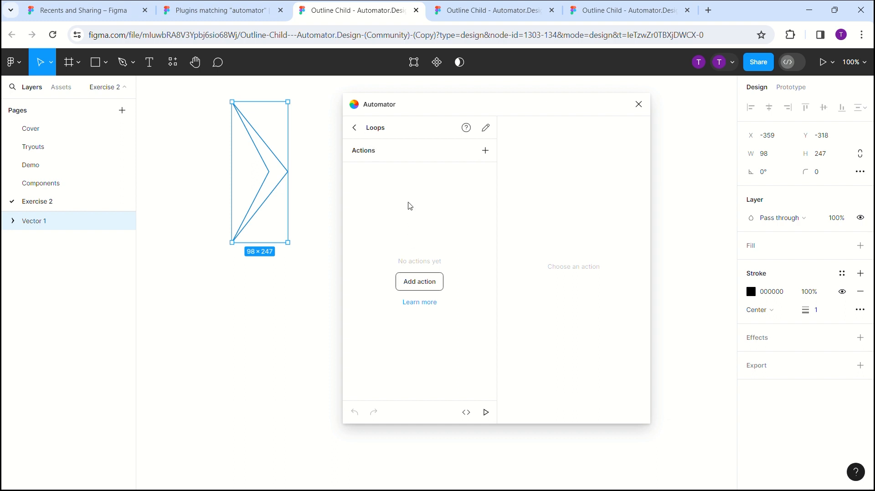
# - Add a "Get current selection" action to the Loops automation
pyautogui.click(486, 151)
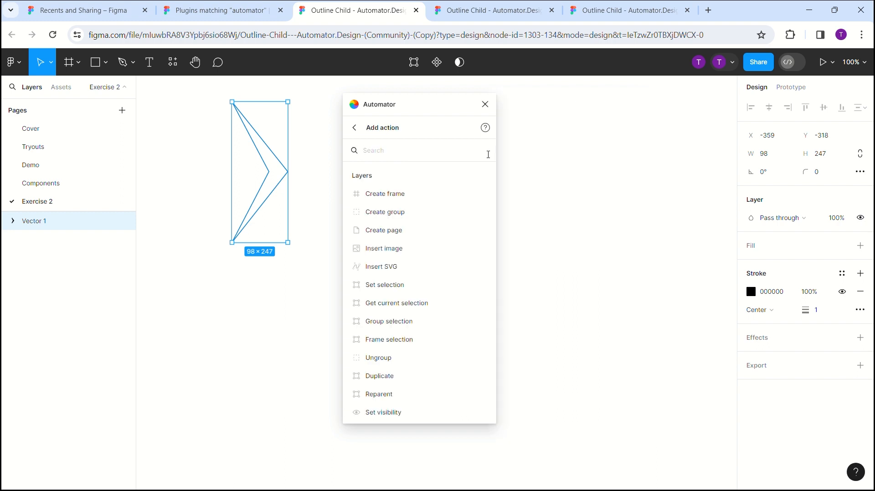
pyautogui.write('get cy')
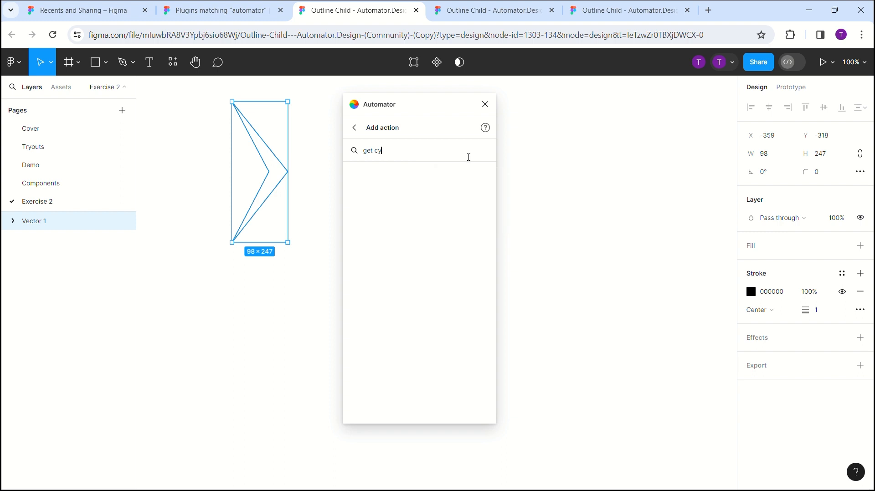
pyautogui.press('BackSpace')
pyautogui.click(469, 178)
pyautogui.click(420, 204)
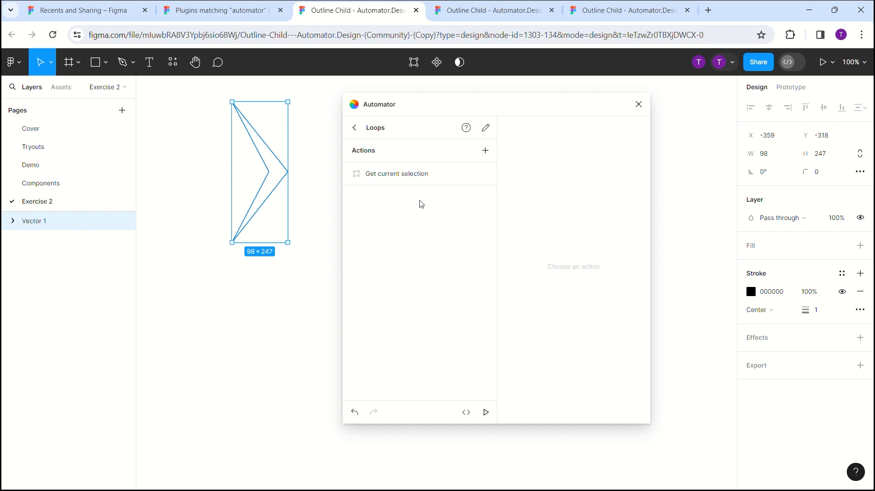
# - Add a "For each" action and nest it under "Get current selection"
pyautogui.click(486, 151)
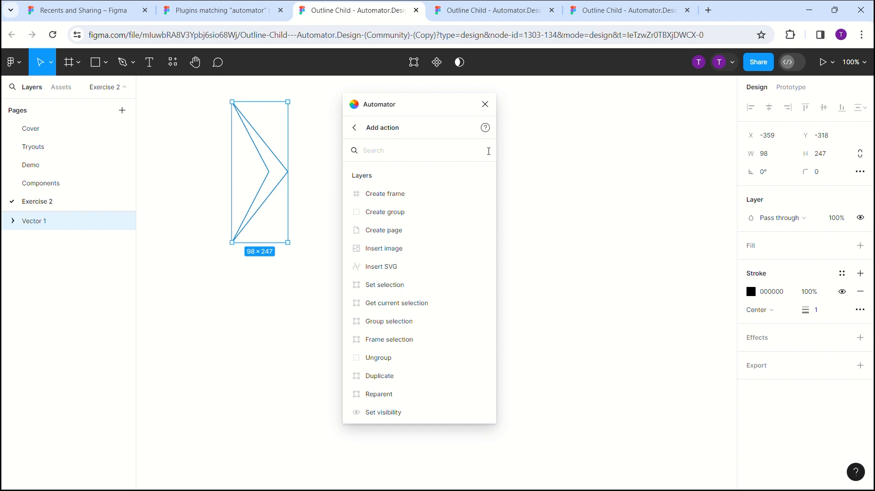
pyautogui.write('for ea')
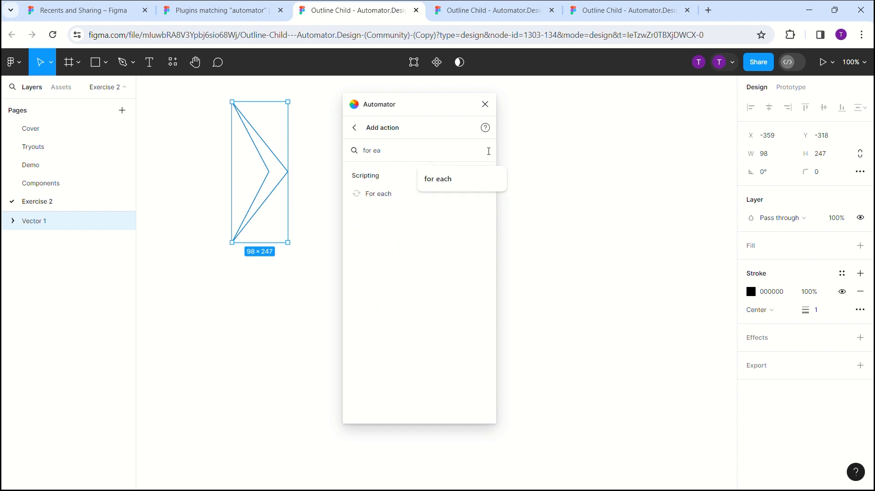
pyautogui.click(395, 196)
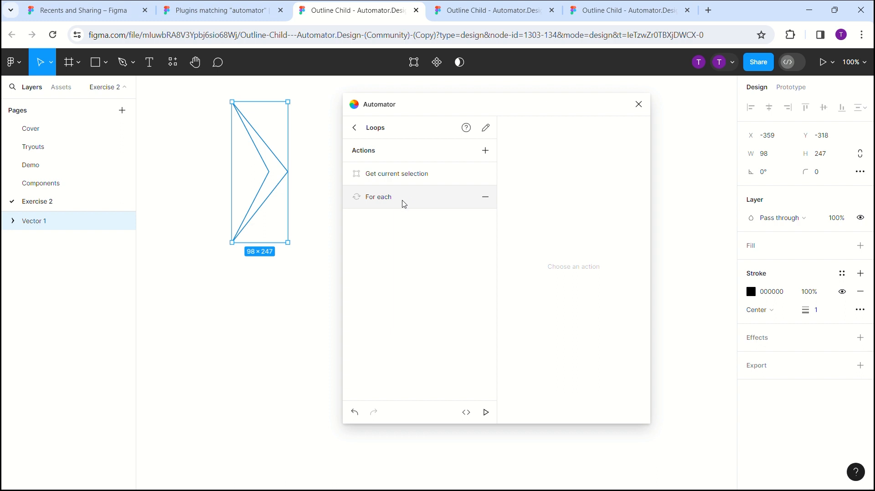
pyautogui.moveTo(404, 204); pyautogui.dragTo(410, 175)
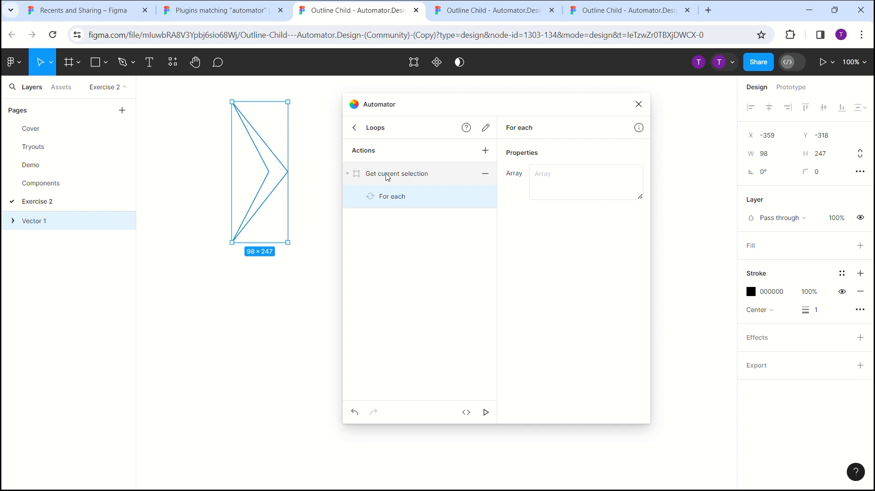
# - Add a "Create empty component" action and nest it under "For each"
pyautogui.click(486, 150)
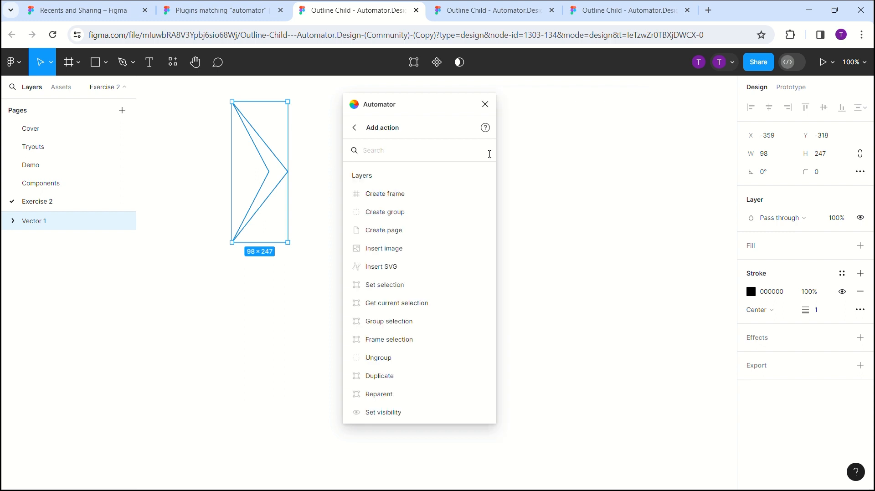
pyautogui.write('crea')
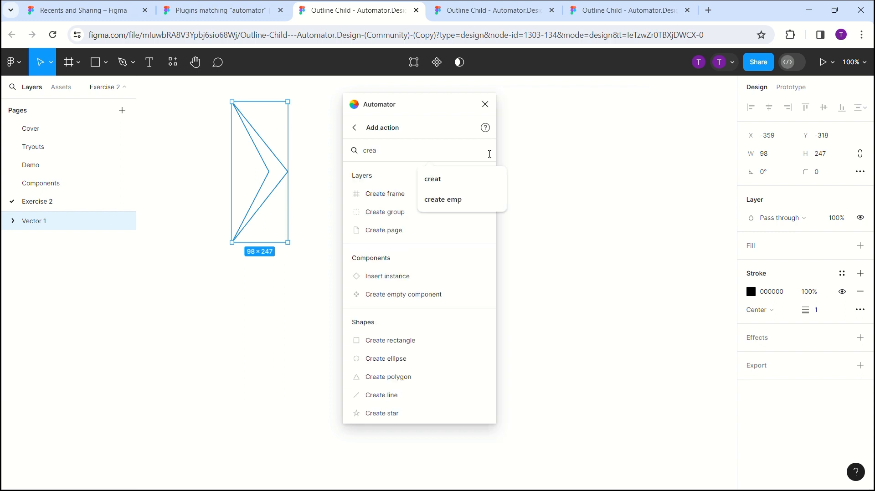
pyautogui.click(430, 294)
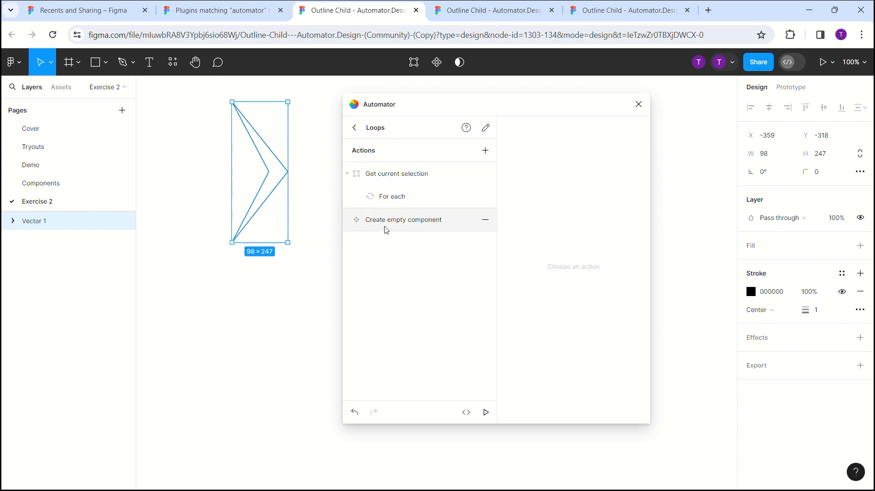
pyautogui.moveTo(385, 229); pyautogui.dragTo(415, 199)
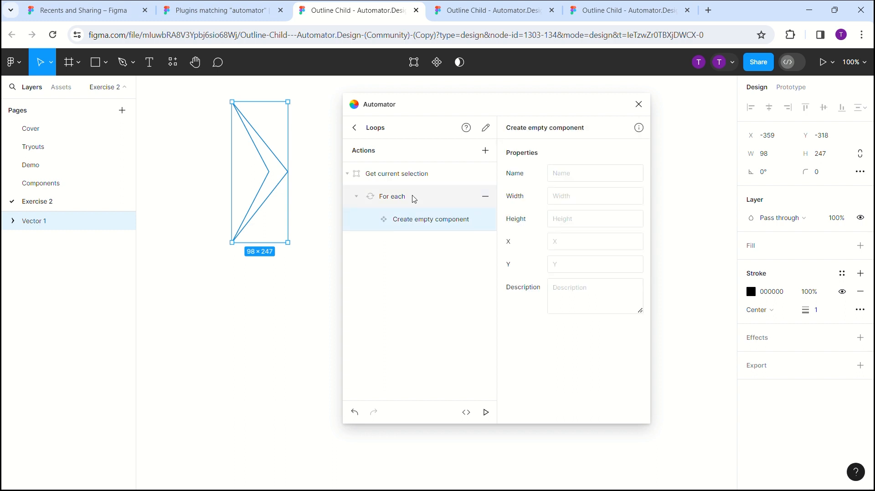
# - Name the component "base" in the "Create empty component" action and set its width to {{item.width}}
pyautogui.click(598, 174)
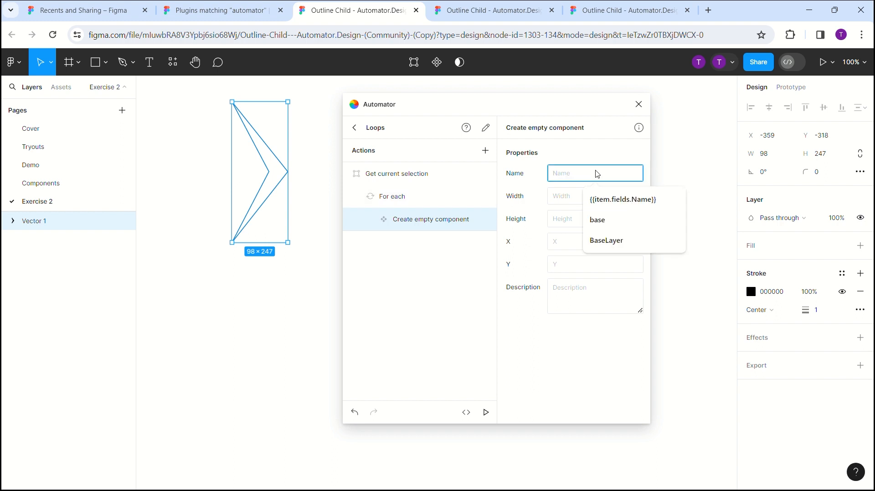
pyautogui.write('base')
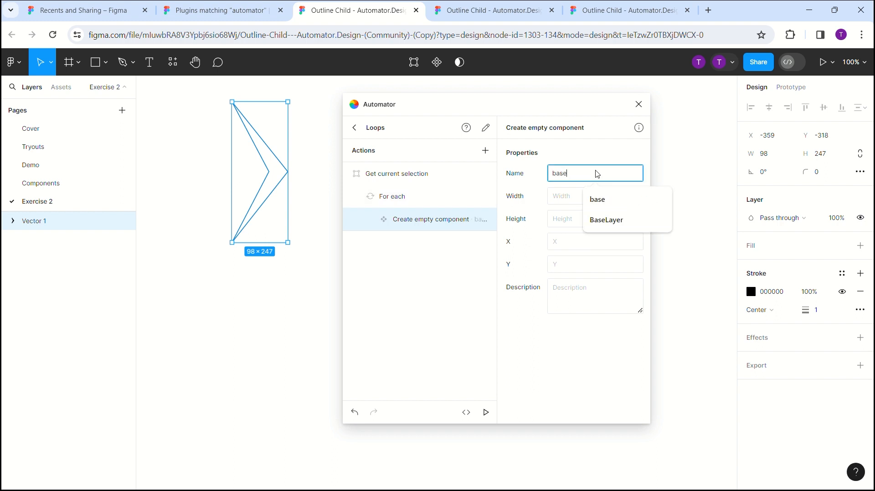
pyautogui.press('Return')
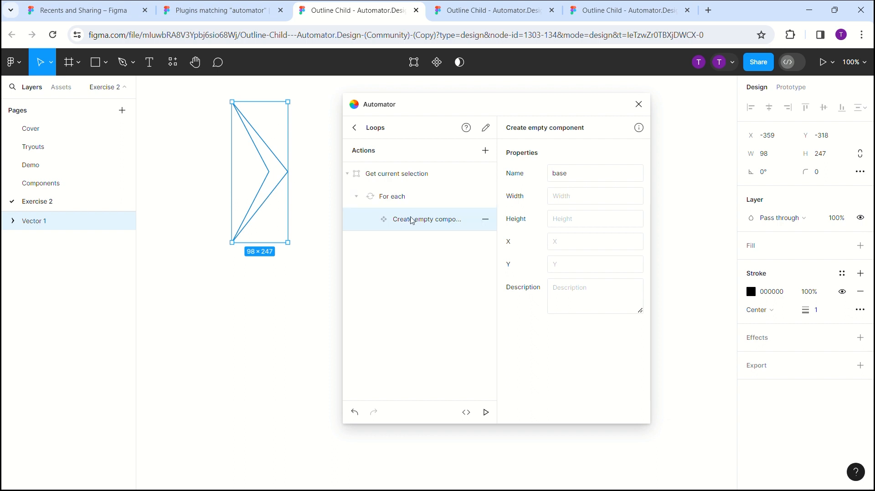
pyautogui.click(592, 200)
pyautogui.write('{{')
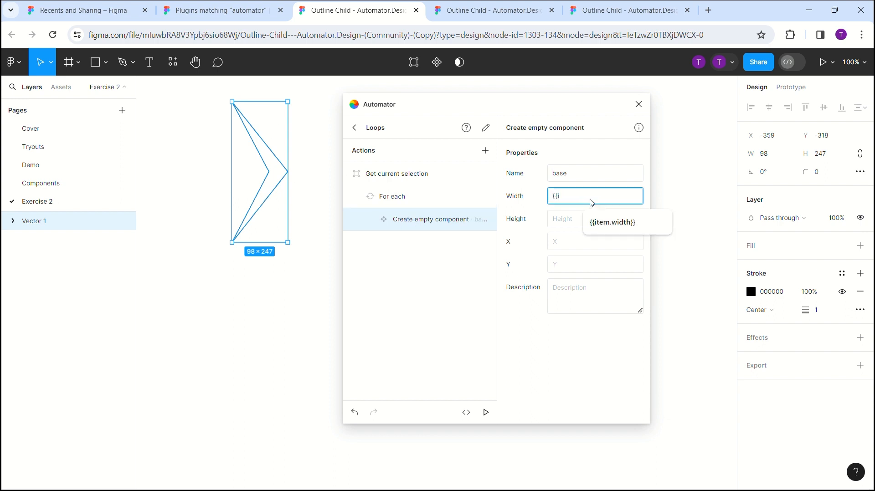
pyautogui.write('item.w')
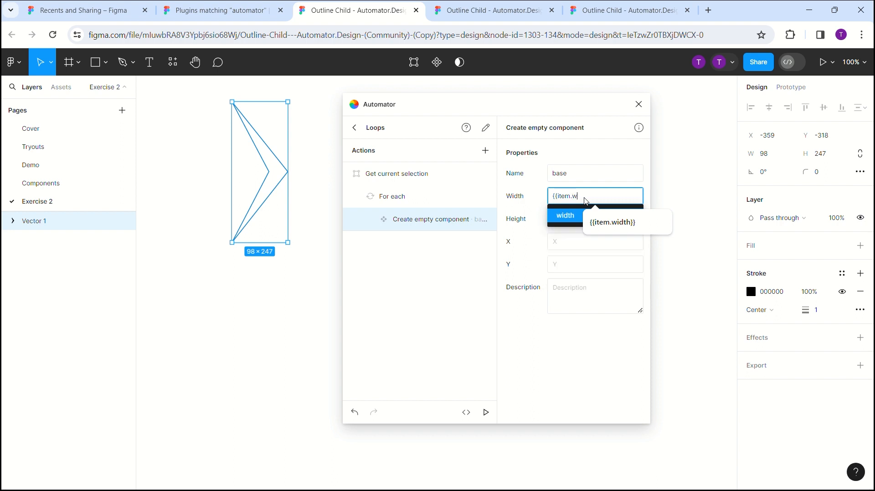
pyautogui.write('idth')
pyautogui.press('Return')
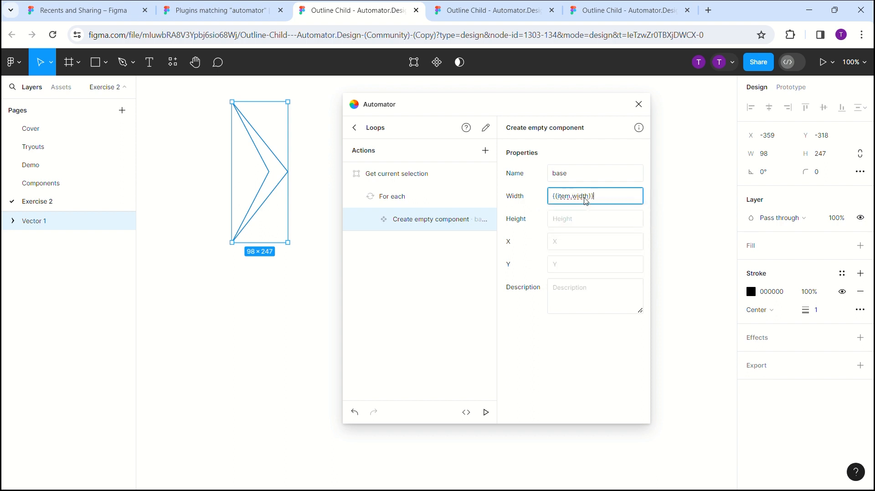
pyautogui.click(577, 227)
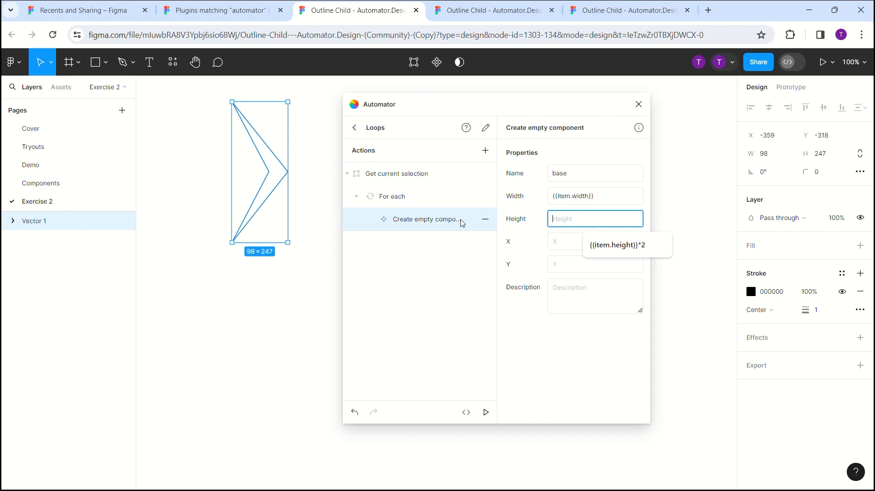
# - Select the arrowhead on the canvas, rotate it freehand to about 78° and turn it back to about -1°
pyautogui.click(309, 115)
pyautogui.moveTo(208, 98); pyautogui.dragTo(300, 251)
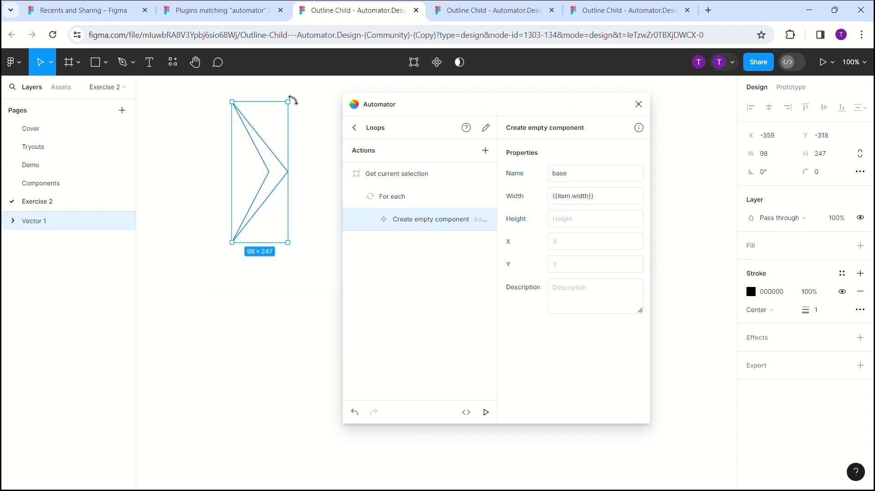
pyautogui.moveTo(294, 100); pyautogui.dragTo(231, 153)
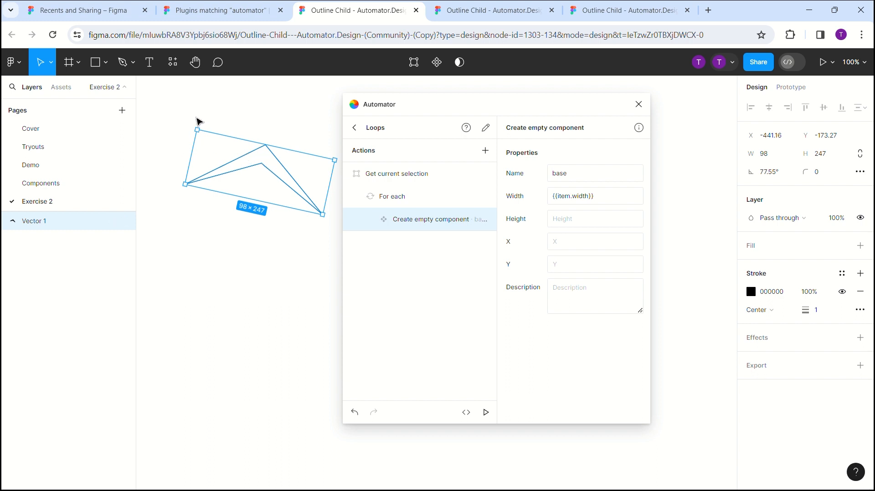
pyautogui.moveTo(195, 124); pyautogui.dragTo(223, 137)
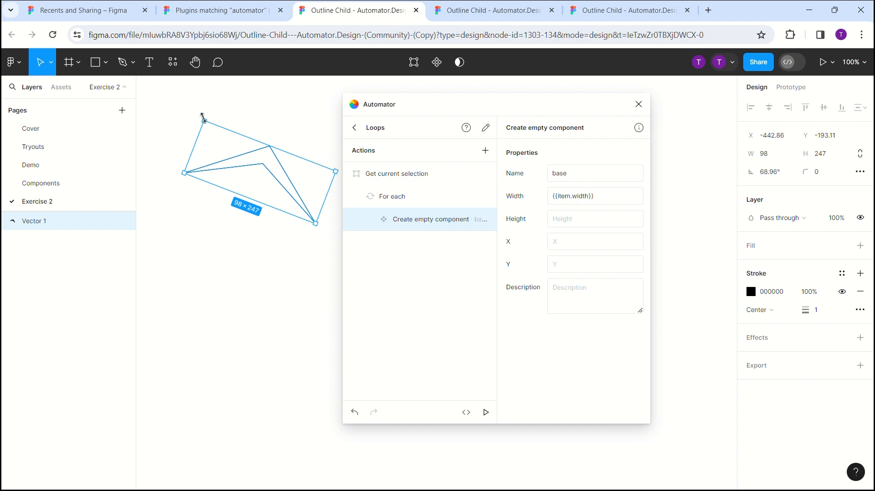
pyautogui.moveTo(202, 113); pyautogui.dragTo(277, 141)
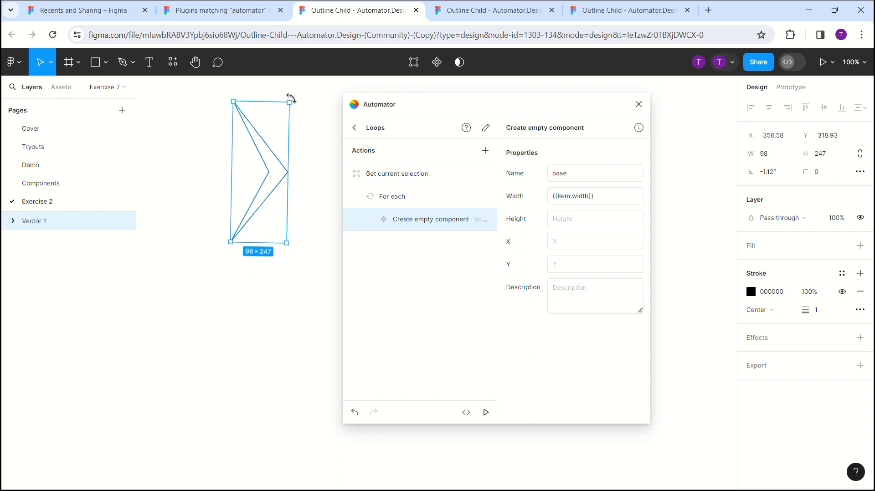
# - Set the arrowhead's X and Y position to 0
pyautogui.click(779, 136)
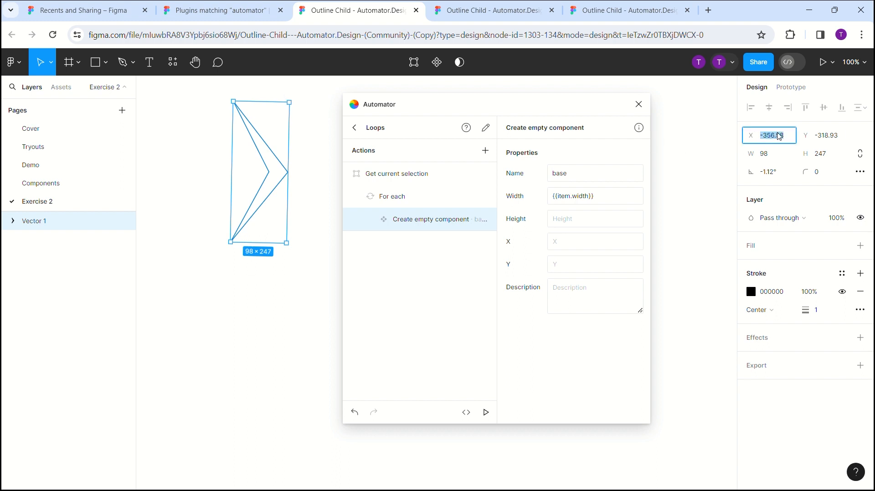
pyautogui.write('0')
pyautogui.click(826, 141)
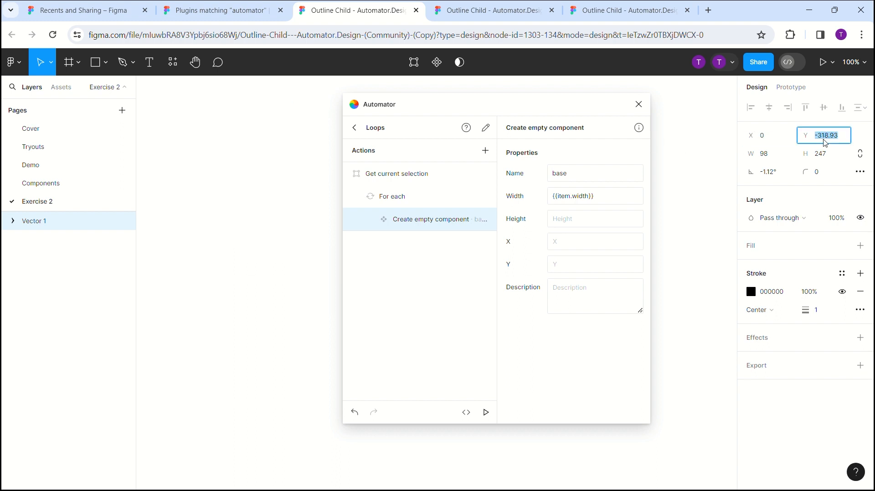
pyautogui.write('0')
pyautogui.press('Return')
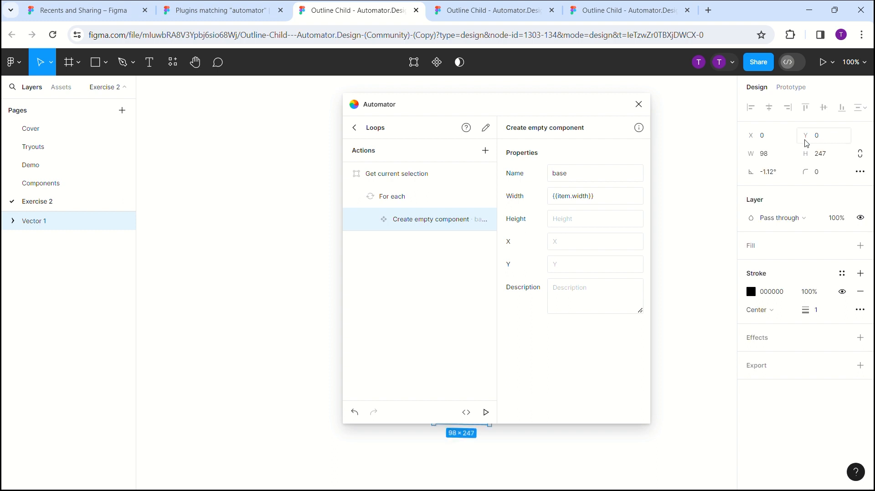
# - Set the arrowhead's rotation to 0°
pyautogui.scroll(-3, 350, 287)
pyautogui.hscroll(6, 286, 320)
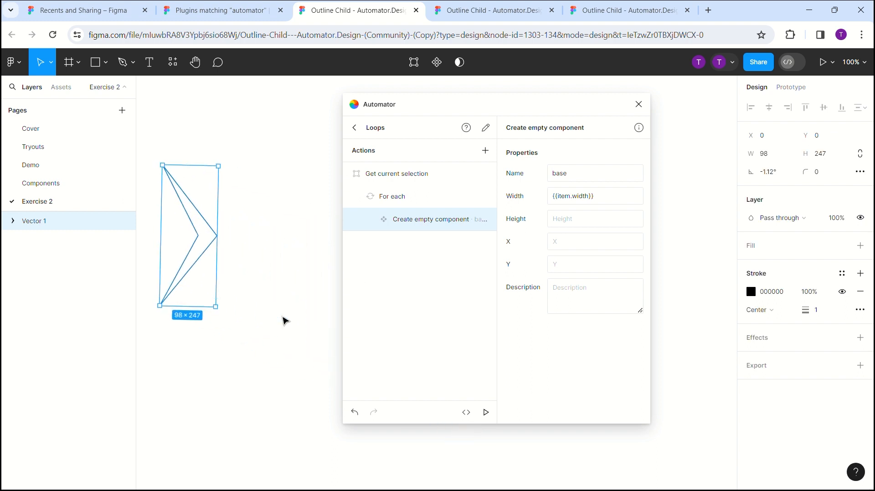
pyautogui.hscroll(-3, 285, 320)
pyautogui.click(777, 172)
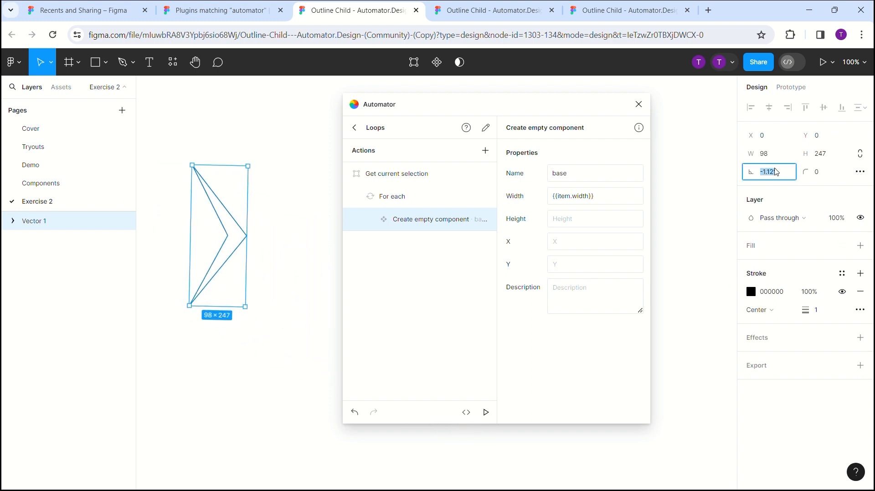
pyautogui.write('0')
pyautogui.press('Return')
# - Draw a rectangle about 110 × 252 over the arrowhead, place it beside the arrowhead and shorten it to 247 high
pyautogui.click(107, 64)
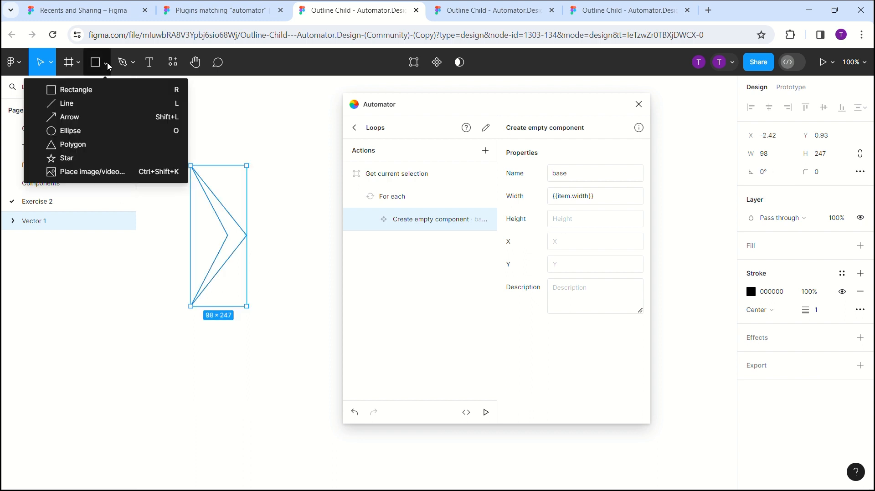
pyautogui.click(98, 91)
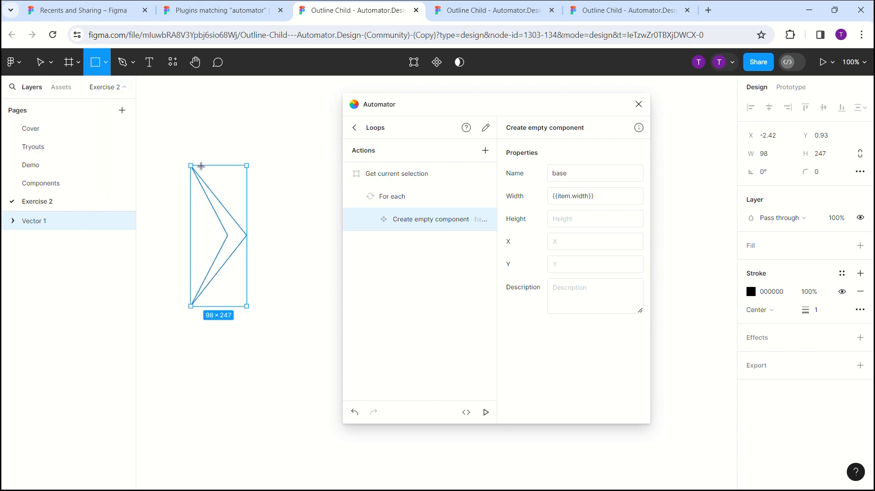
pyautogui.moveTo(190, 166)
pyautogui.mouseDown()
pyautogui.moveTo(263, 382)
pyautogui.moveTo(259, 310)
pyautogui.moveTo(230, 292)
pyautogui.moveTo(254, 310)
pyautogui.mouseUp()
pyautogui.moveTo(221, 256); pyautogui.dragTo(292, 259)
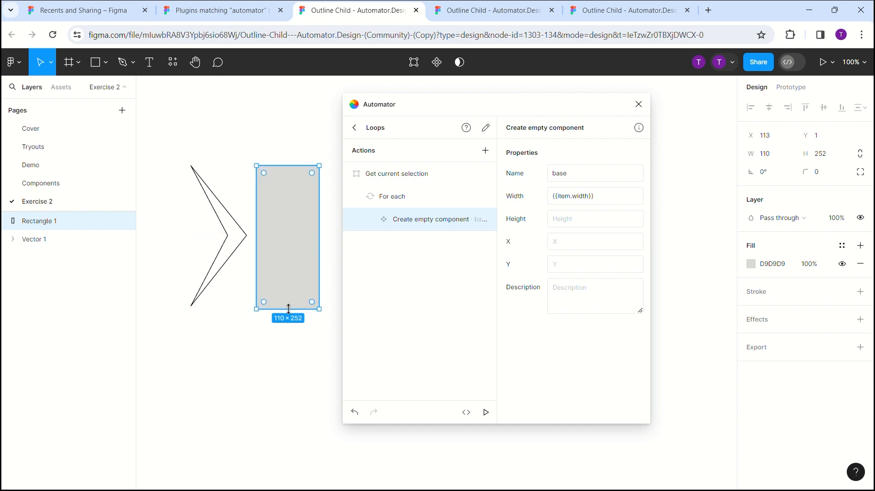
pyautogui.moveTo(288, 309); pyautogui.dragTo(289, 306)
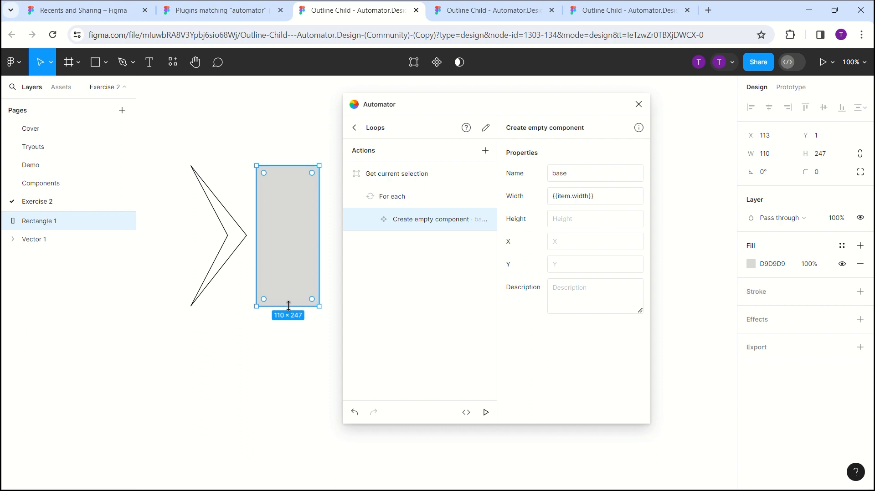
# - Double the rectangle's height by multiplying it by 2
pyautogui.click(237, 255)
pyautogui.click(226, 250)
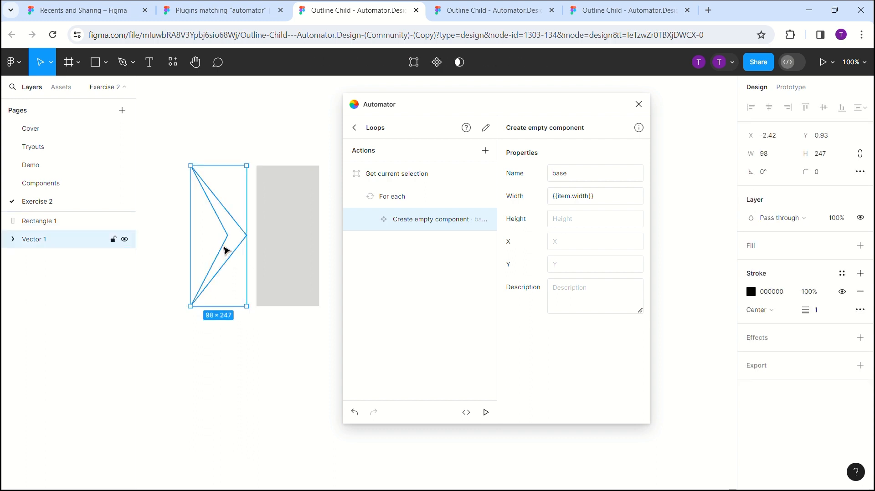
pyautogui.click(276, 232)
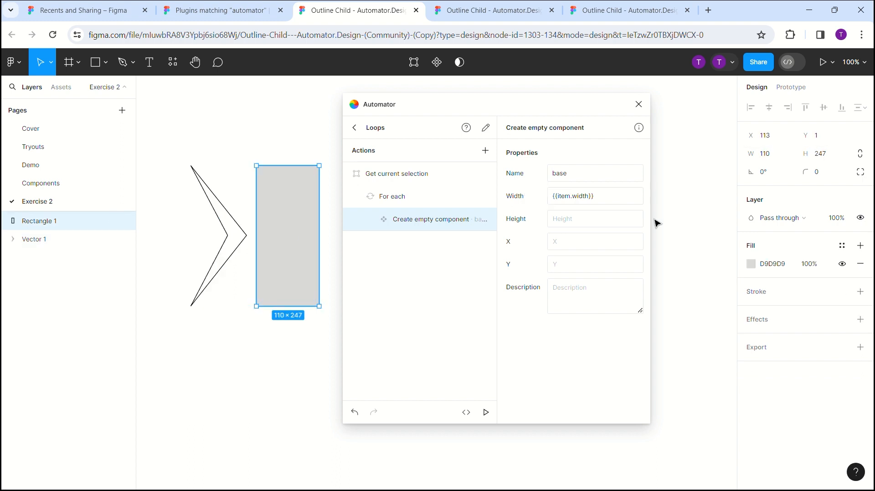
pyautogui.click(833, 160)
pyautogui.click(833, 160)
pyautogui.write('*2')
pyautogui.press('Return')
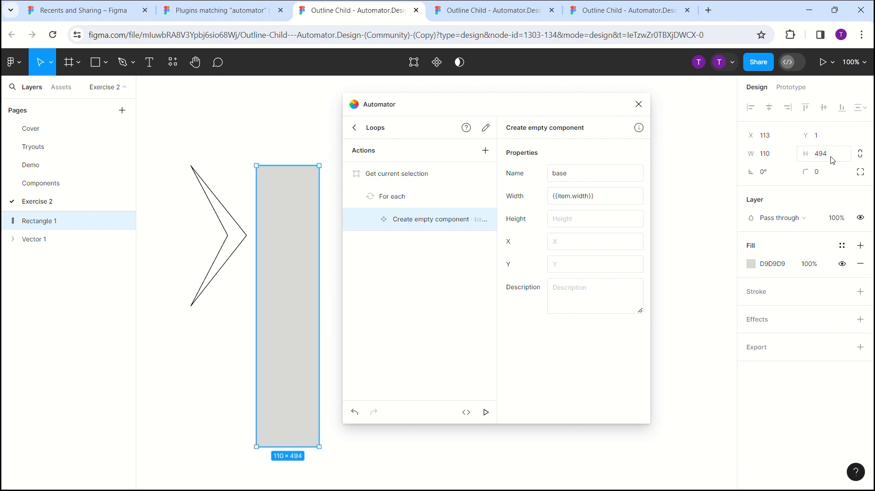
# - Move the rectangle over the arrowhead, aligning their outer edges at the arrow's tip, and remove the rectangle's fill
pyautogui.moveTo(313, 231); pyautogui.dragTo(243, 236)
pyautogui.click(861, 264)
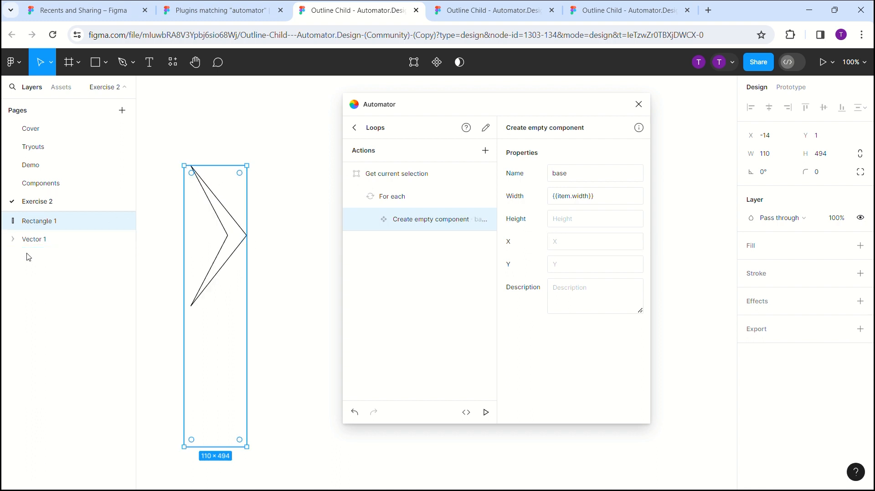
pyautogui.press('Escape')
# - Group the rectangle and the arrowhead together
pyautogui.click(26, 227)
pyautogui.keyDown('shift'); pyautogui.click(54, 238); pyautogui.keyUp('shift')
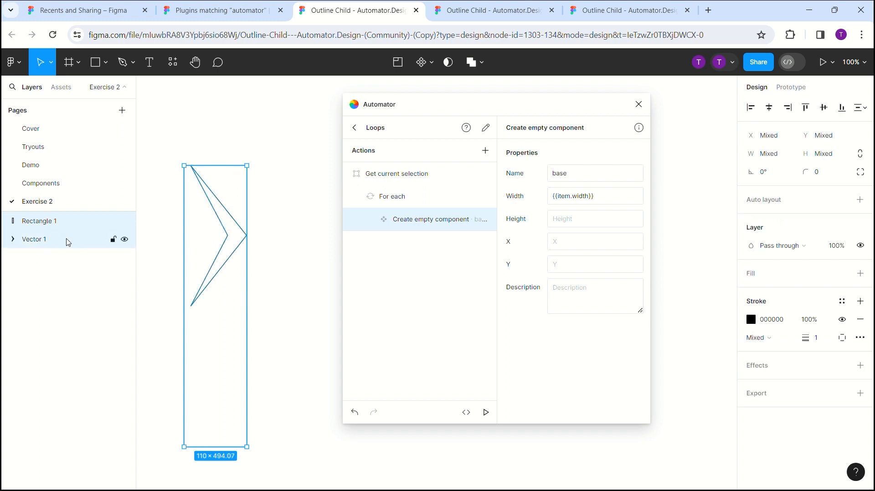
pyautogui.rightClick(64, 240)
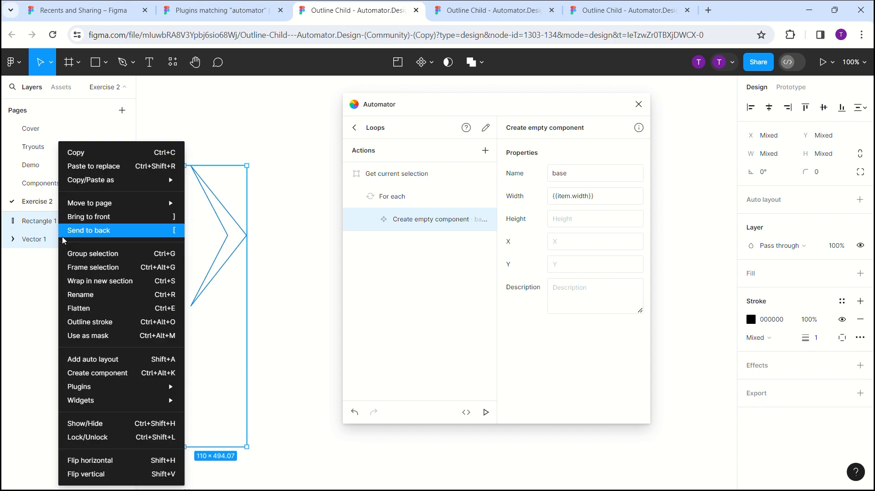
pyautogui.click(85, 256)
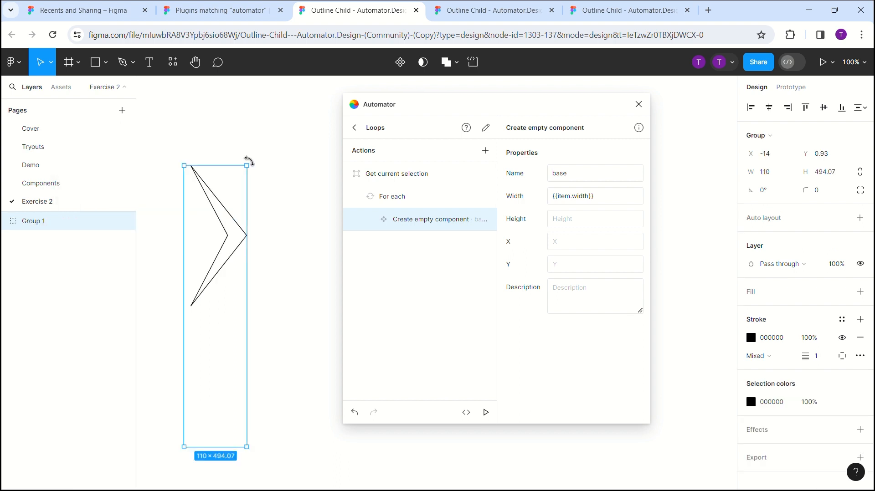
# - Rotate the group freehand to about 166°, then turn it back to about 0°
pyautogui.moveTo(250, 165); pyautogui.dragTo(207, 331)
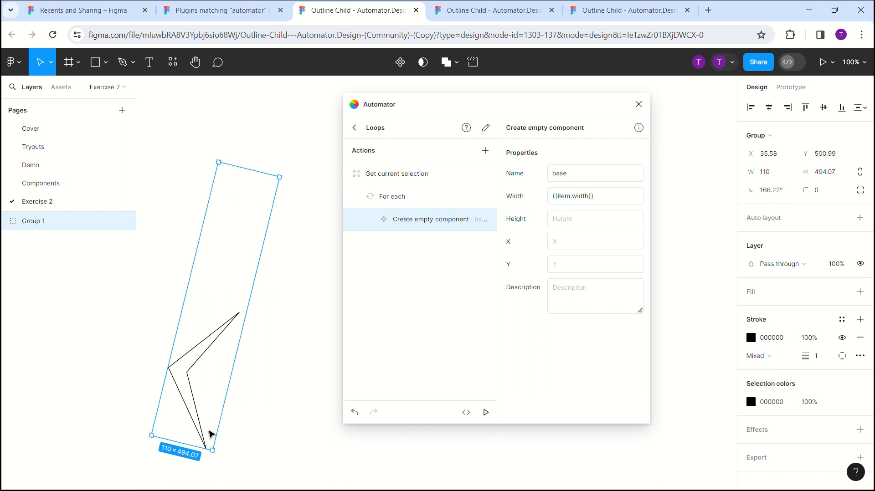
pyautogui.moveTo(217, 156); pyautogui.dragTo(217, 176)
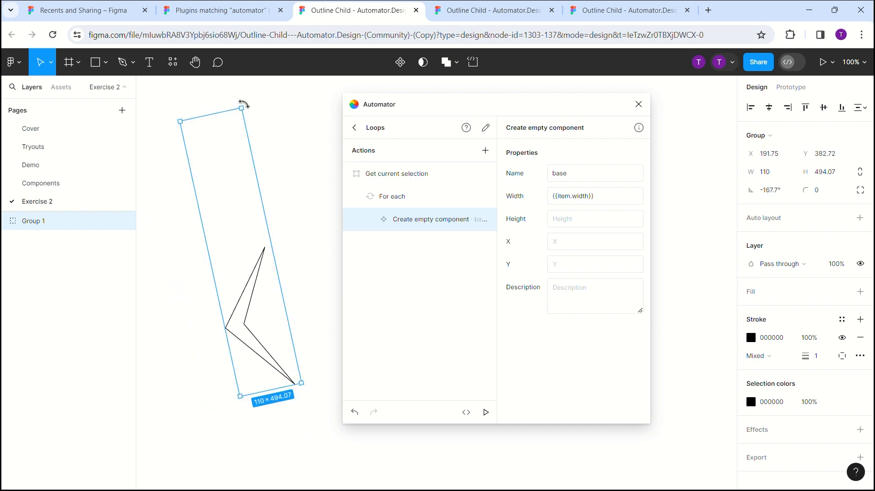
pyautogui.moveTo(255, 113); pyautogui.dragTo(254, 240)
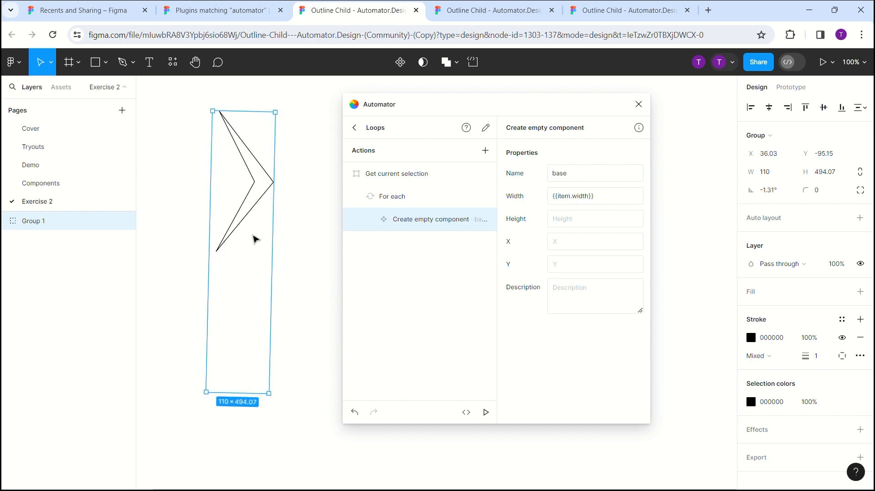
pyautogui.moveTo(299, 130); pyautogui.dragTo(269, 175)
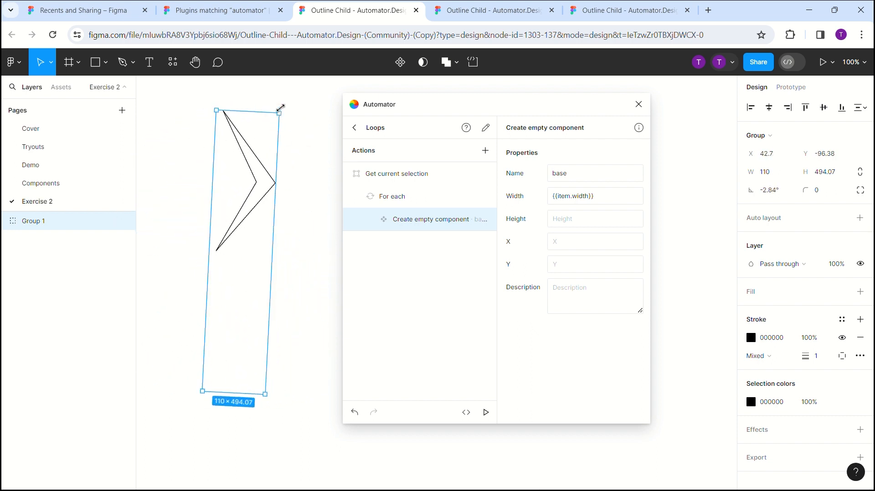
pyautogui.moveTo(279, 110); pyautogui.dragTo(263, 168)
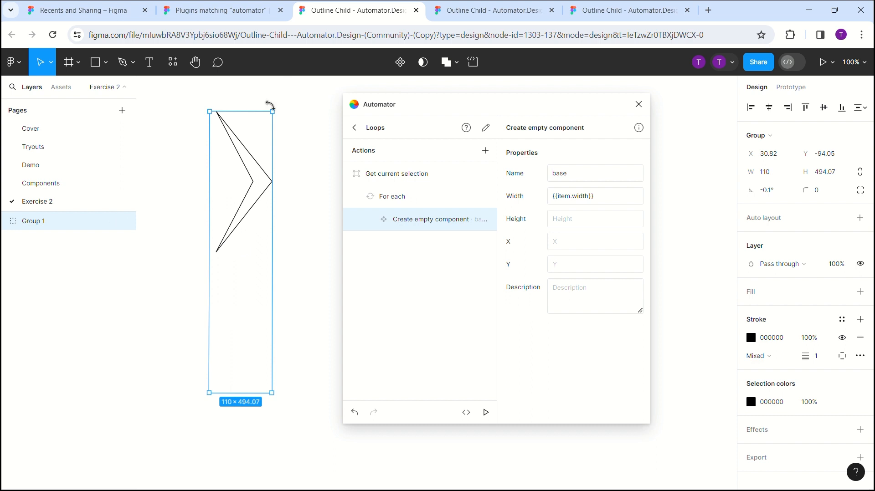
# - Undo the group's rotation, the grouping, the rectangle and the arrowhead's last rotation change
pyautogui.hotkey('ctrl', 'z')
pyautogui.hotkey('ctrl', 'z')
pyautogui.hotkey('ctrl', 'z')
pyautogui.hotkey('ctrl', 'z')
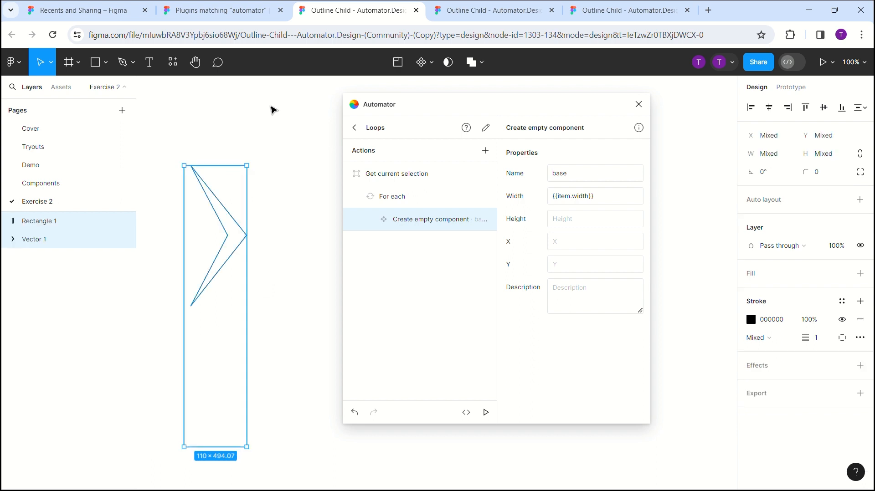
pyautogui.hotkey('ctrl', 'z')
pyautogui.hotkey('ctrl', 'z')
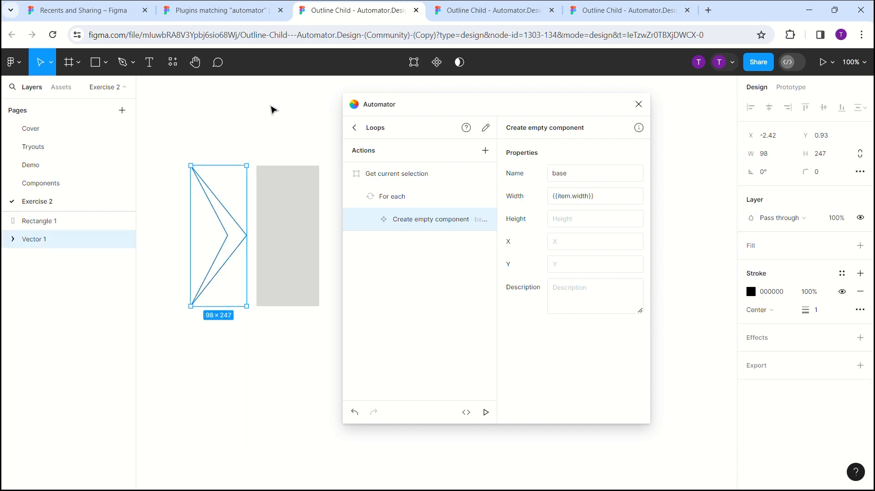
pyautogui.hotkey('ctrl', 'z')
pyautogui.hotkey('ctrl', 'z')
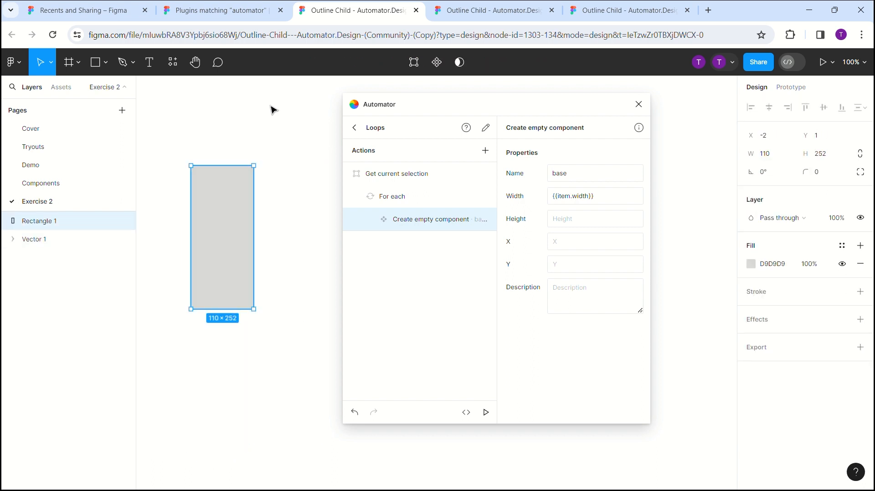
pyautogui.hotkey('ctrl', 'z')
pyautogui.hotkey('ctrl', 'z')
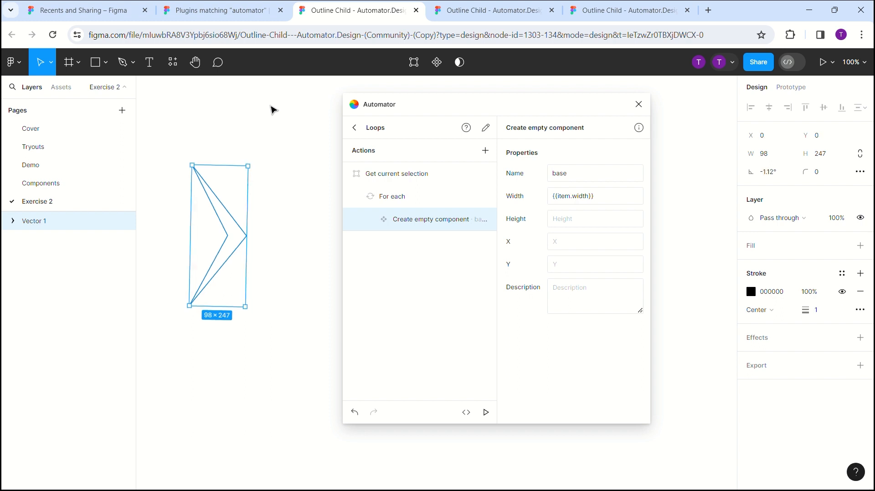
# - Set the arrowhead's rotation to 0°
pyautogui.click(769, 173)
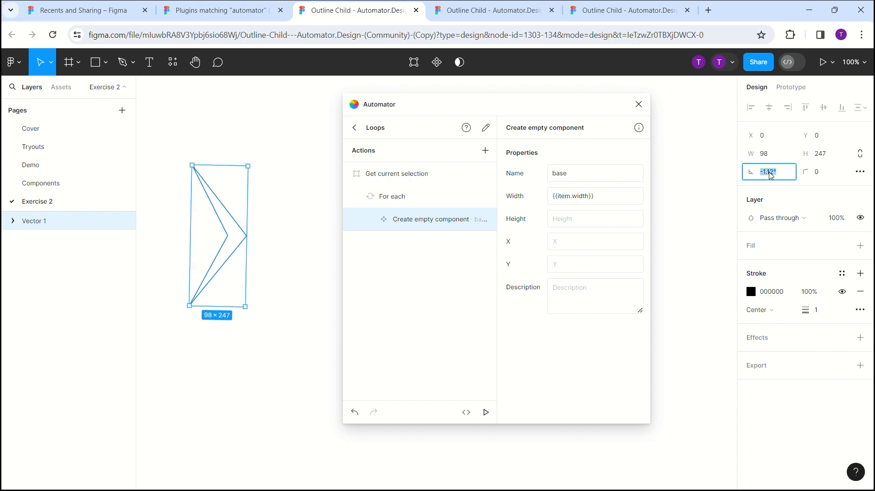
pyautogui.write('0')
pyautogui.press('Return')
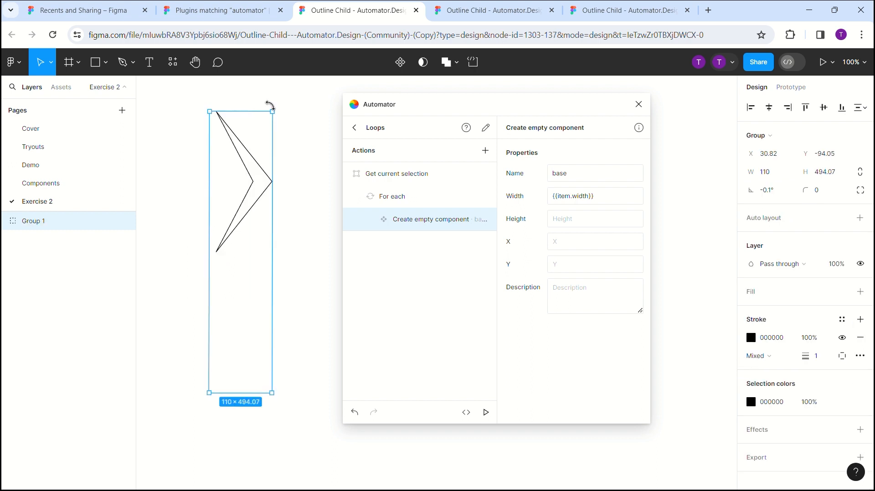
# - Undo the changes step by step until the rectangle, the group and the arrowhead's rotation reset are reverted
pyautogui.hotkey('ctrl', 'z')
pyautogui.hotkey('ctrl', 'z')
pyautogui.hotkey('ctrl', 'z')
pyautogui.hotkey('ctrl', 'z')
pyautogui.hotkey('ctrl', 'z')
pyautogui.hotkey('ctrl', 'z')
pyautogui.hotkey('ctrl', 'z')
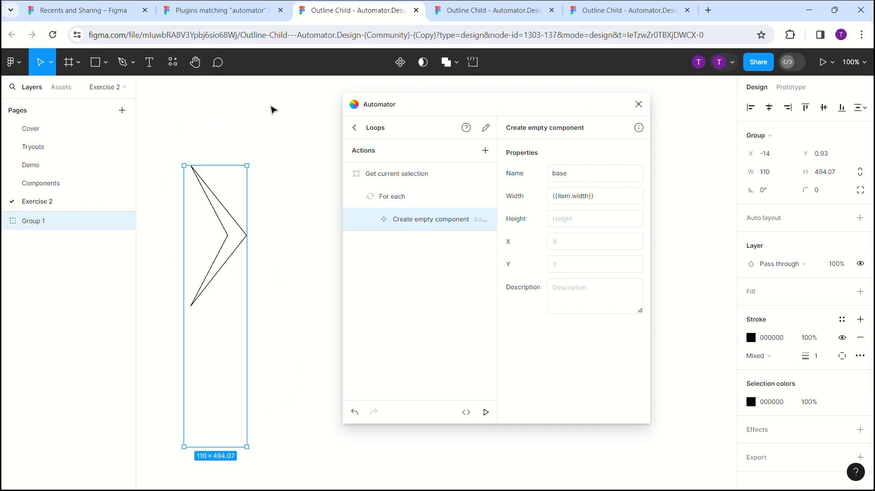
pyautogui.hotkey('ctrl', 'z')
pyautogui.hotkey('ctrl', 'z')
pyautogui.hotkey('ctrl', 'z')
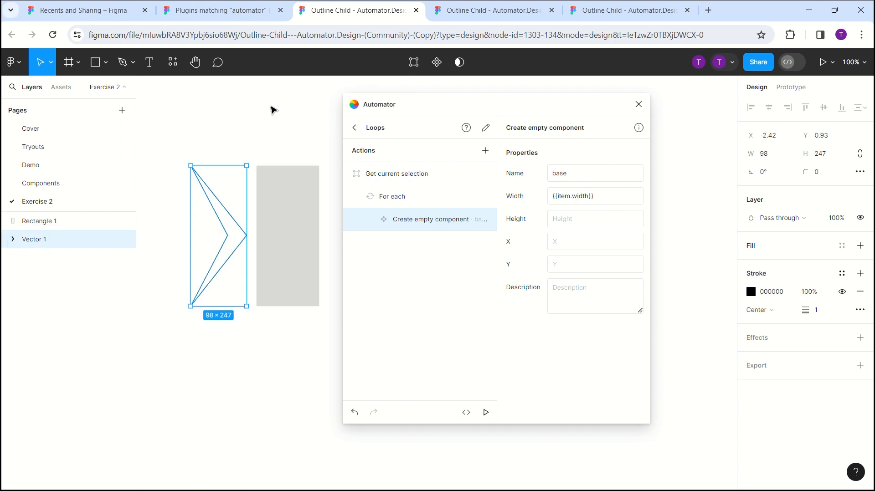
pyautogui.hotkey('ctrl', 'z')
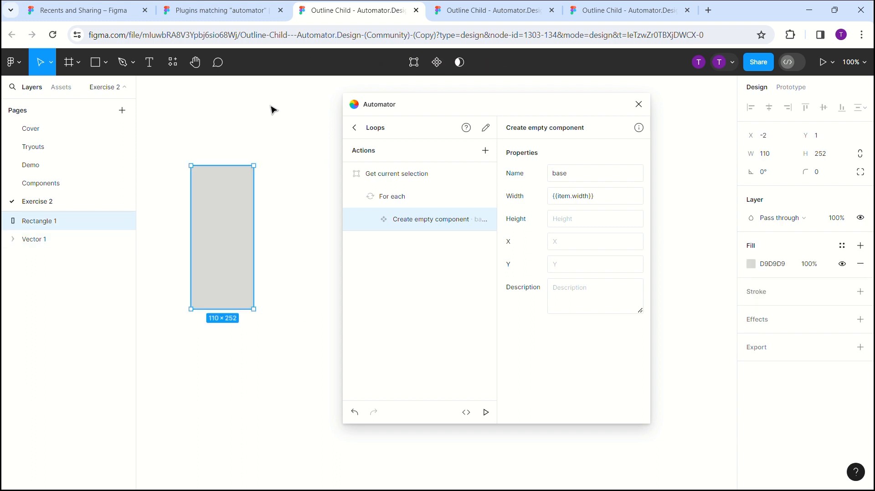
pyautogui.hotkey('ctrl', 'z')
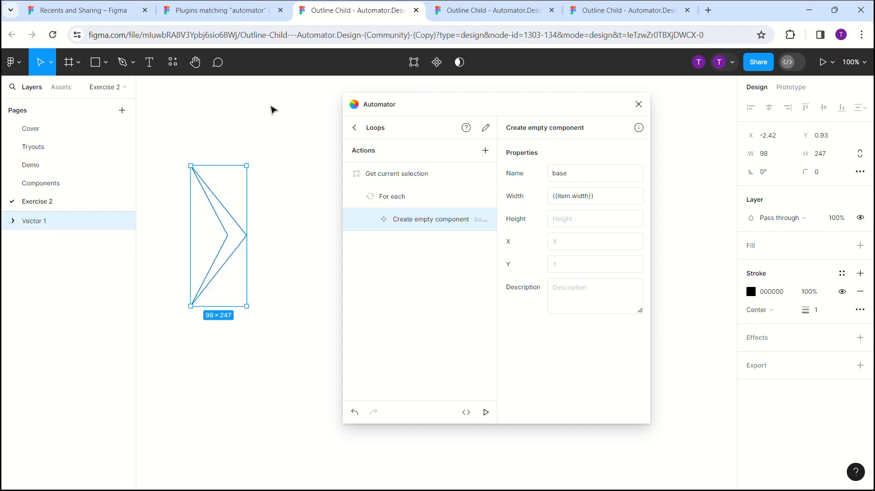
pyautogui.hotkey('ctrl', 'z')
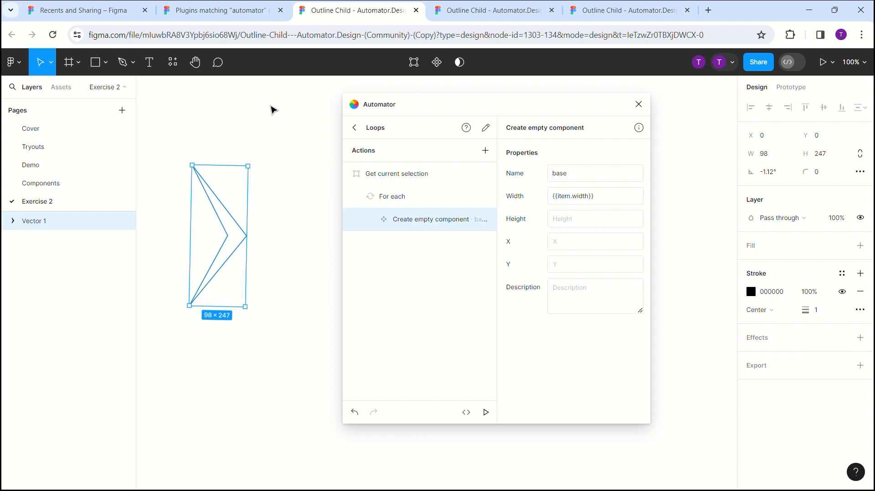
# - Straighten the arrowhead by setting its rotation to 0°
pyautogui.click(769, 174)
pyautogui.write('0')
pyautogui.press('Return')
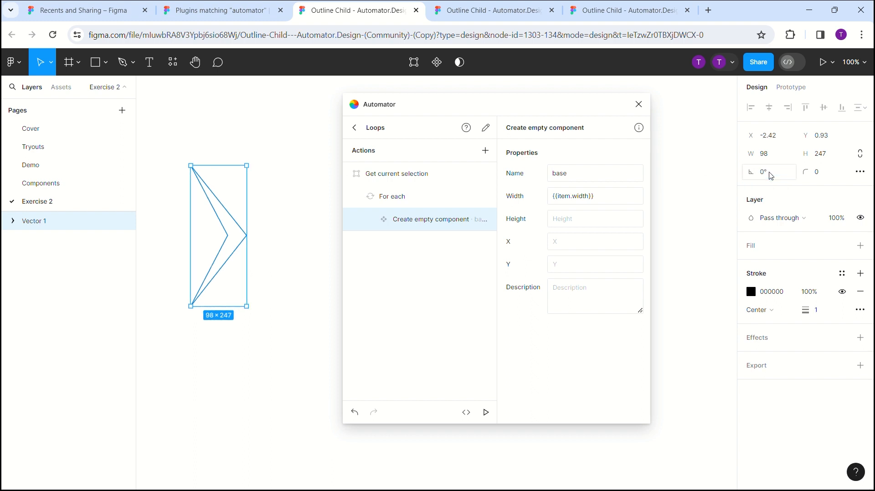
# - Set the height of the "Create empty component" action to {{item.height}}*2
pyautogui.click(572, 221)
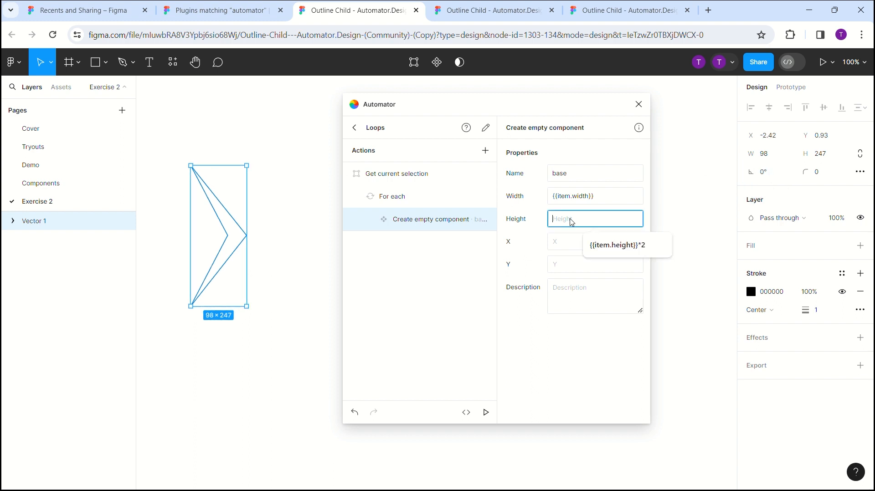
pyautogui.write('{{item.height')
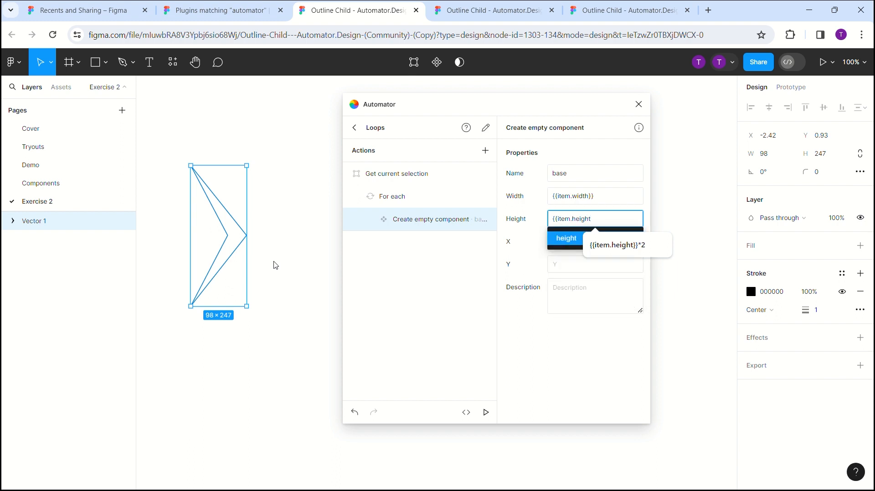
pyautogui.write('}}')
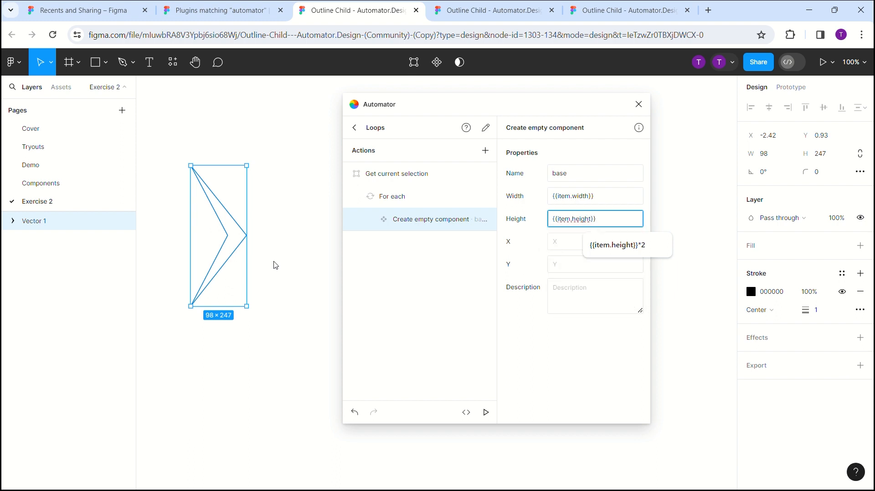
pyautogui.write('*2')
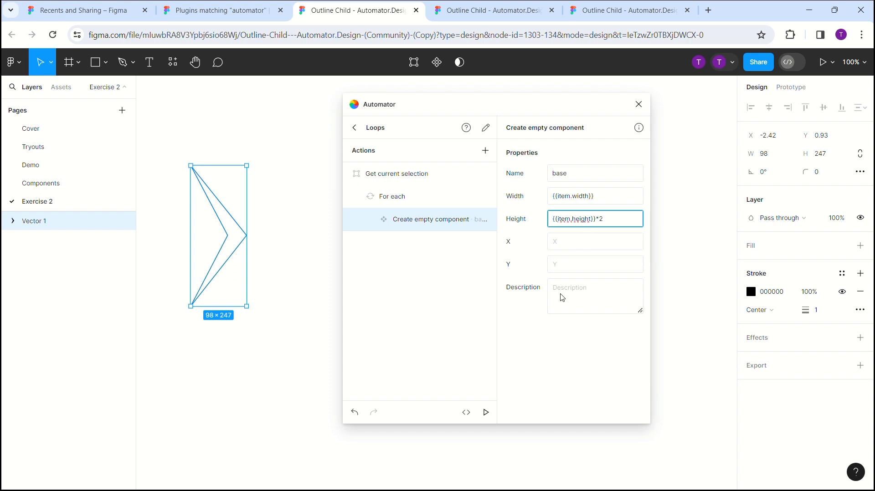
# - Set the X and Y of the "Create empty component" action to {{item.x}} and {{item.y}}
pyautogui.press('Tab')
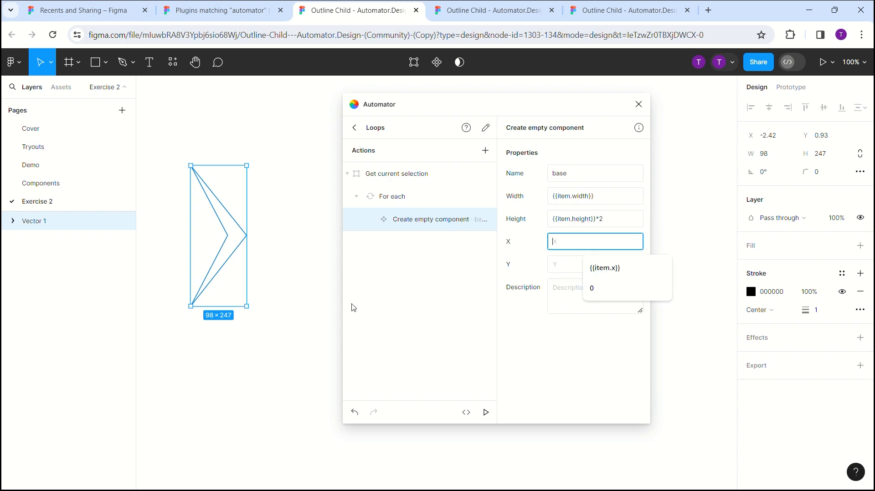
pyautogui.write('{{item')
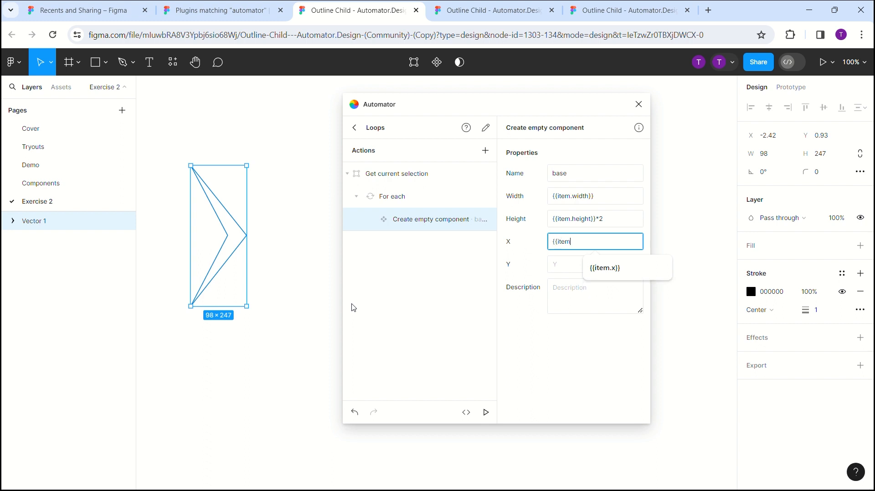
pyautogui.write('.x')
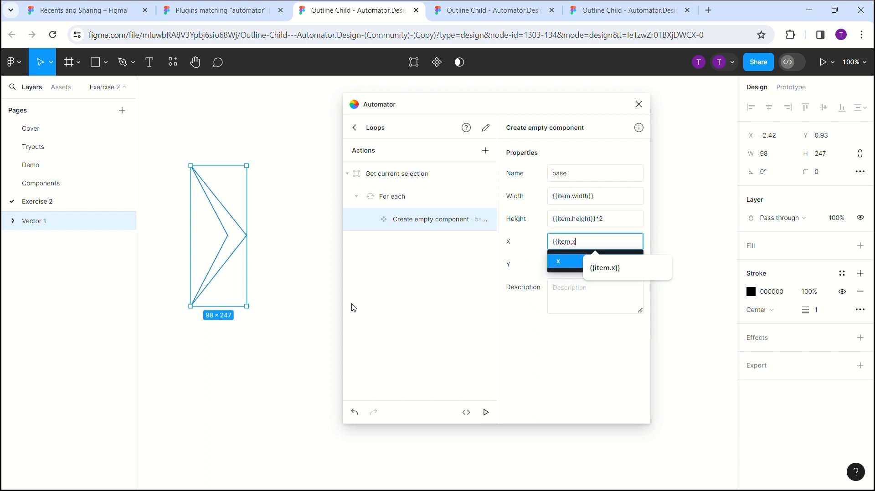
pyautogui.write('}}')
pyautogui.click(602, 267)
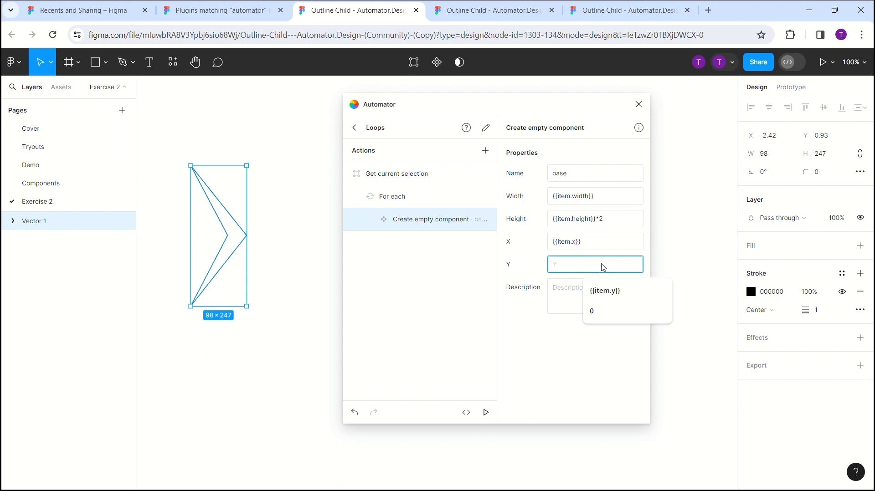
pyautogui.write('{{ite')
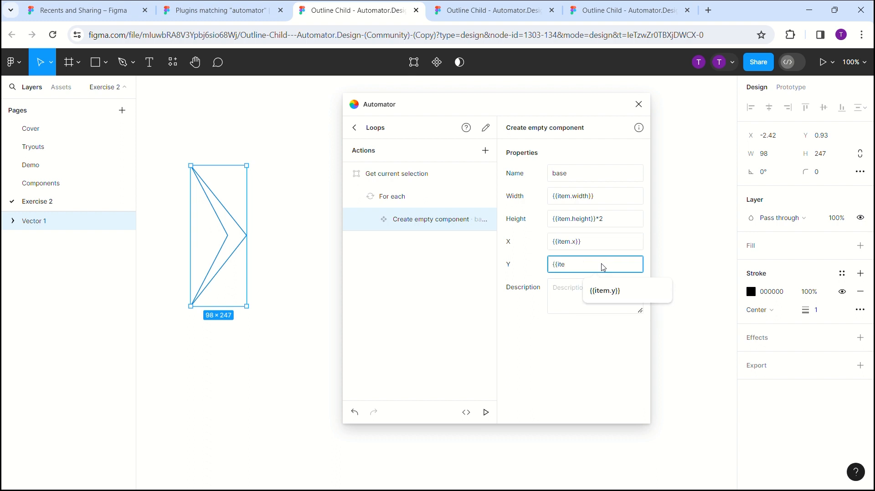
pyautogui.write('m.y')
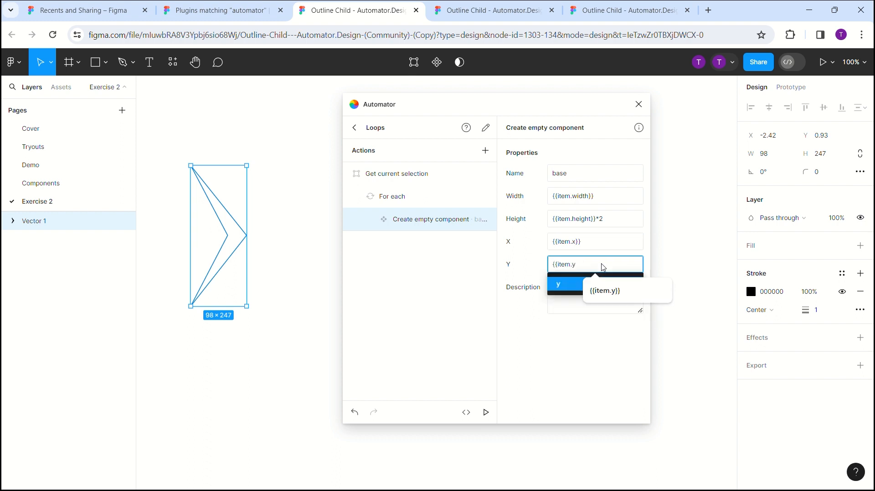
pyautogui.write('}}')
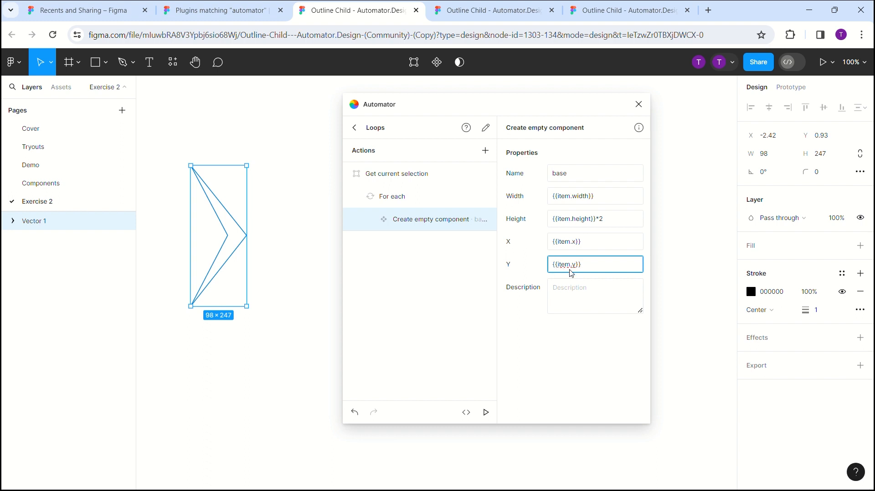
# - Add a second "Get current selection" action and nest it under "Create empty component"
pyautogui.click(486, 151)
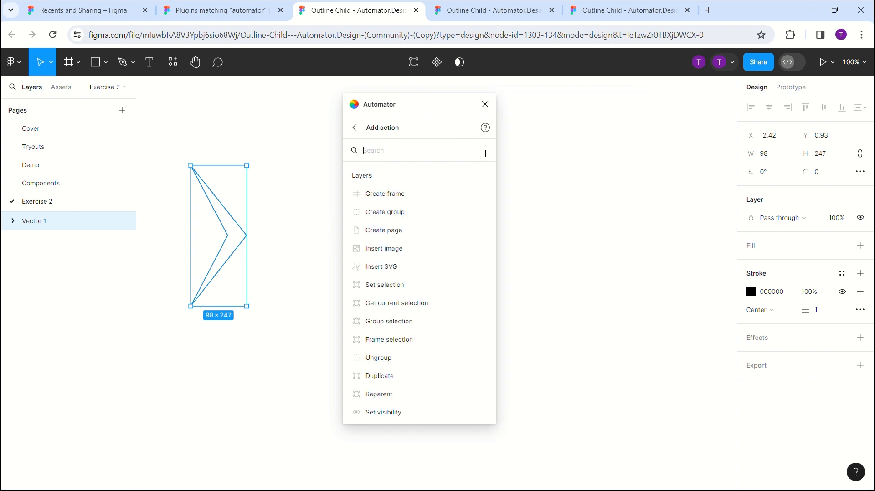
pyautogui.write('c')
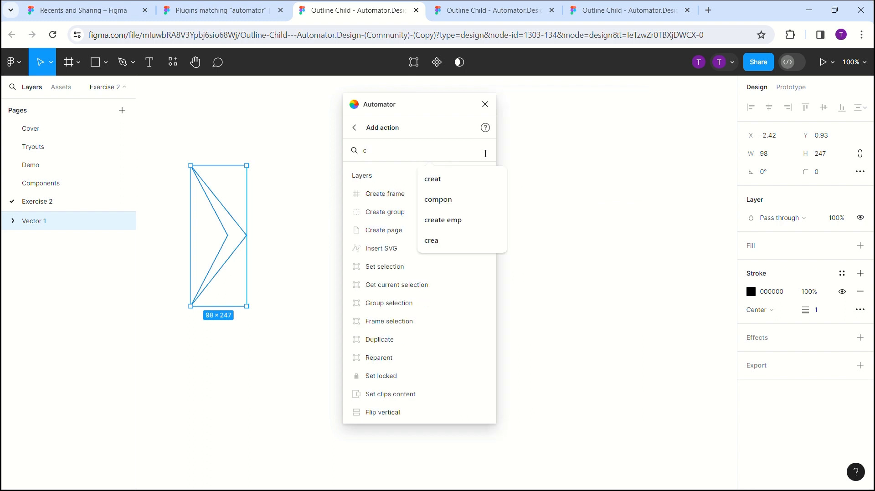
pyautogui.press('BackSpace')
pyautogui.write('get')
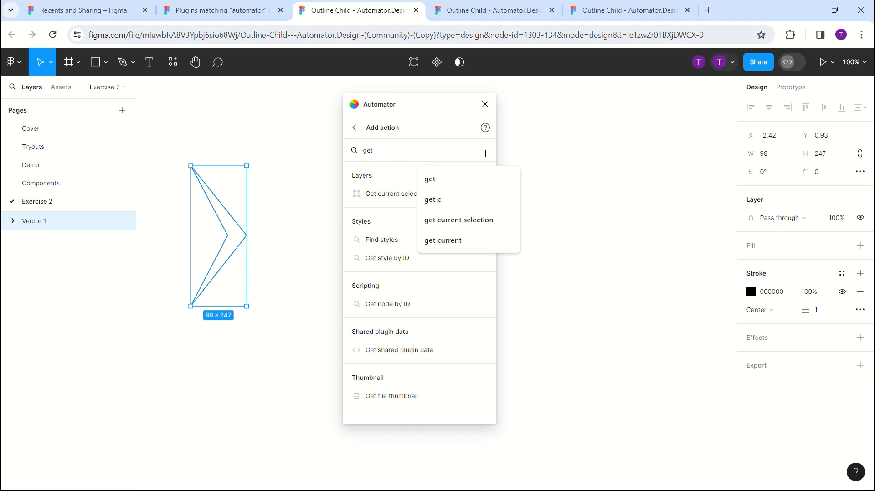
pyautogui.click(393, 194)
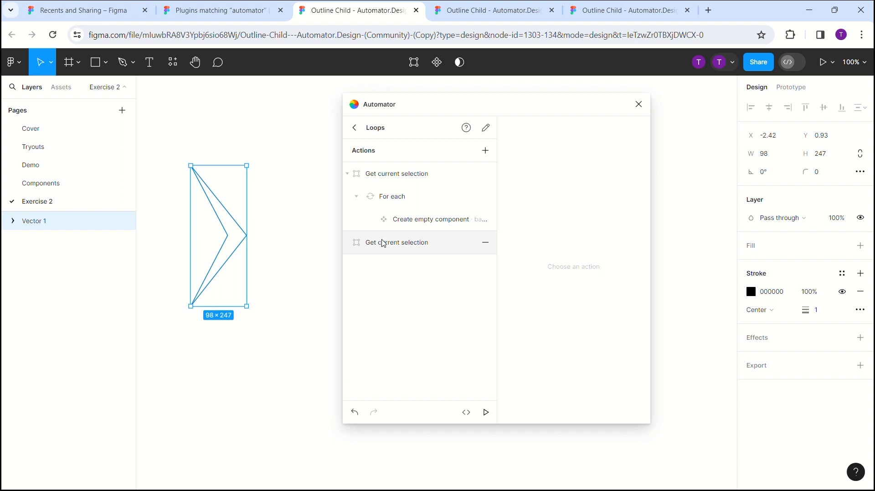
pyautogui.moveTo(384, 244); pyautogui.dragTo(424, 222)
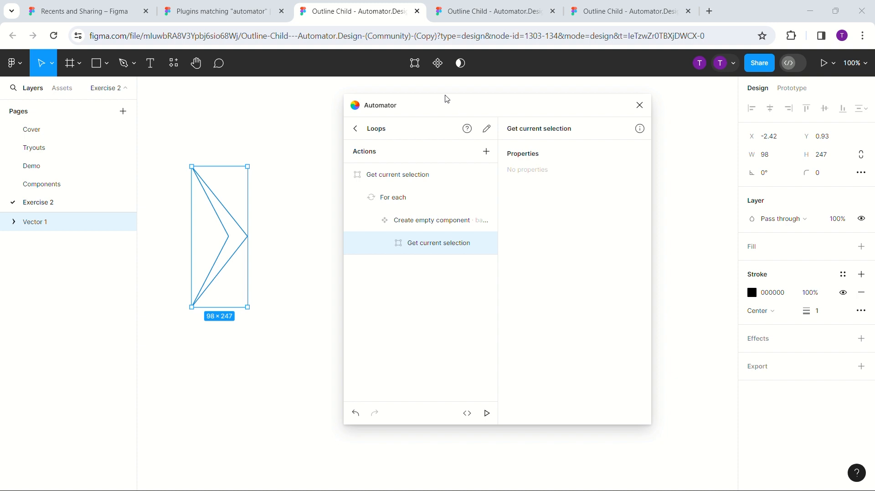
# - Add a "Set position" action and nest it under the second "Get current selection"
pyautogui.click(486, 151)
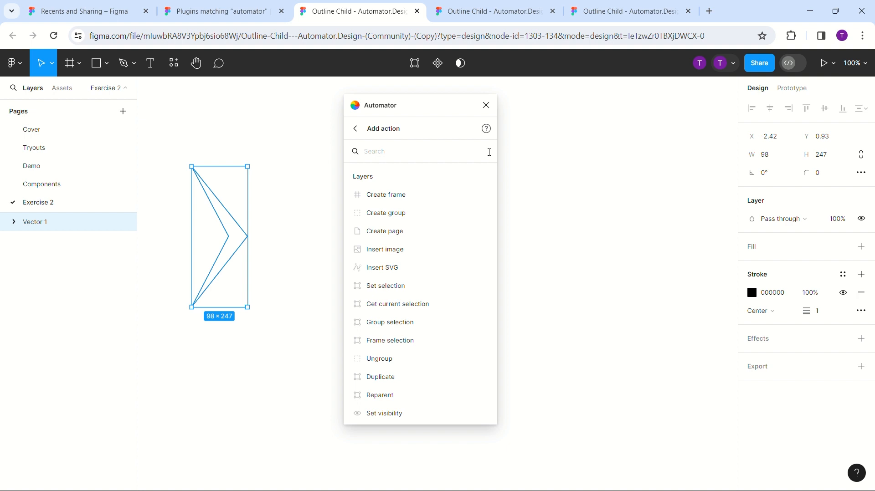
pyautogui.click(355, 129)
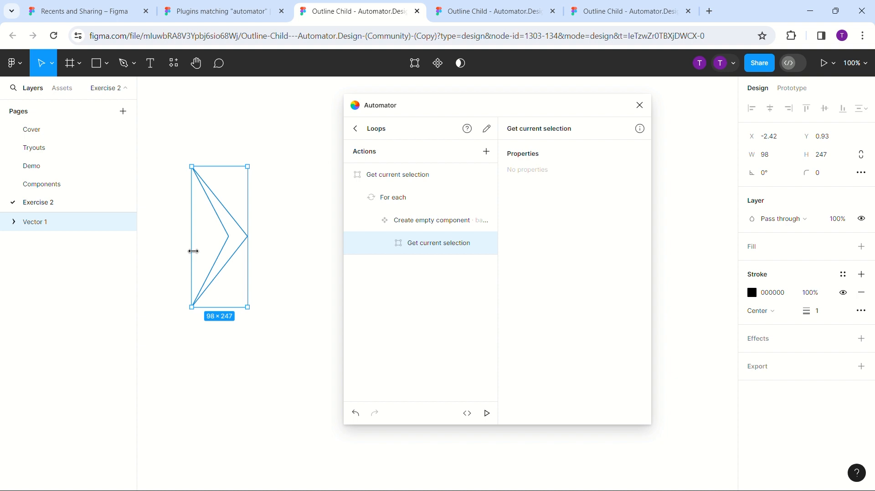
pyautogui.click(486, 152)
pyautogui.write('set')
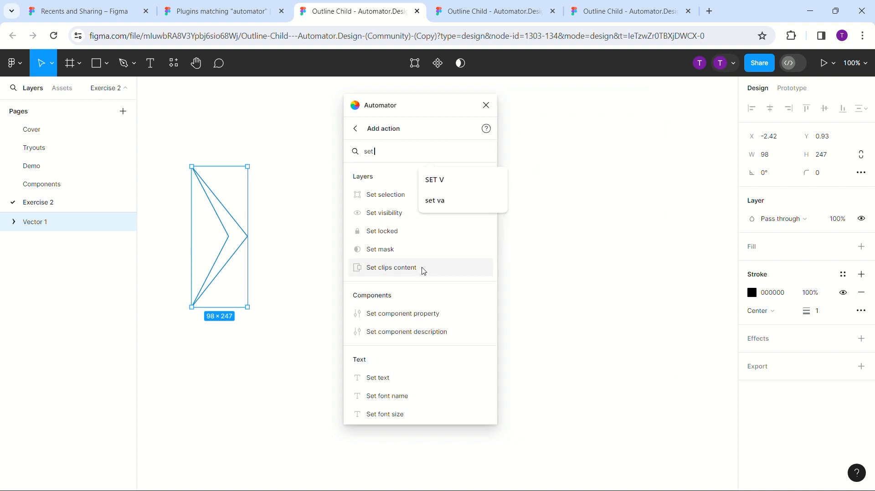
pyautogui.write(' po')
pyautogui.click(409, 242)
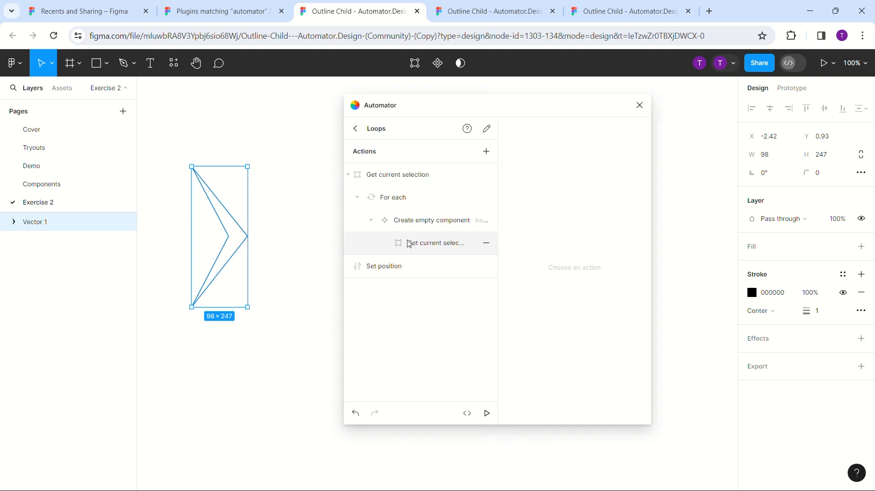
pyautogui.click(414, 268)
pyautogui.moveTo(413, 268); pyautogui.dragTo(447, 247)
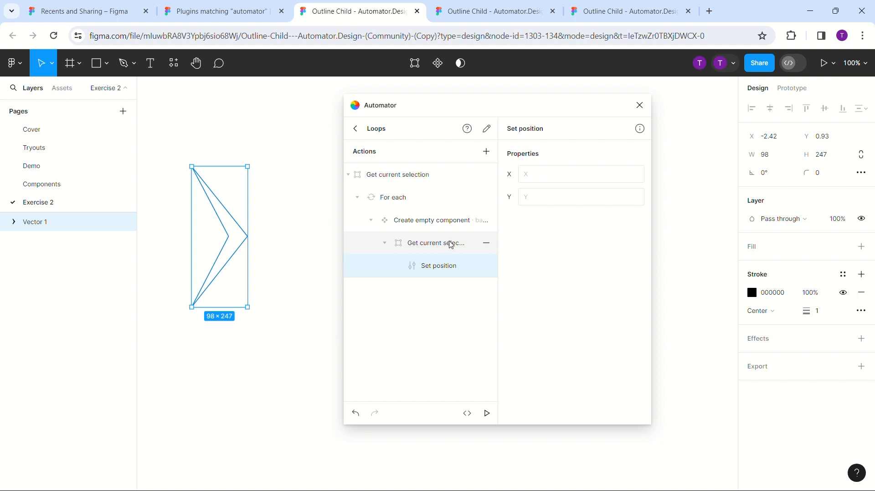
# - Set both the X and Y of the "Set position" action to 0
pyautogui.click(542, 174)
pyautogui.write('0')
pyautogui.click(537, 196)
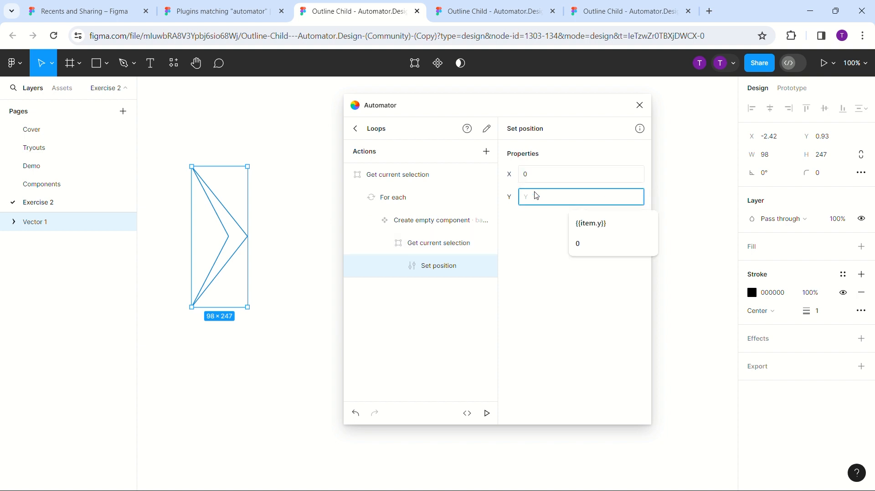
pyautogui.write('0')
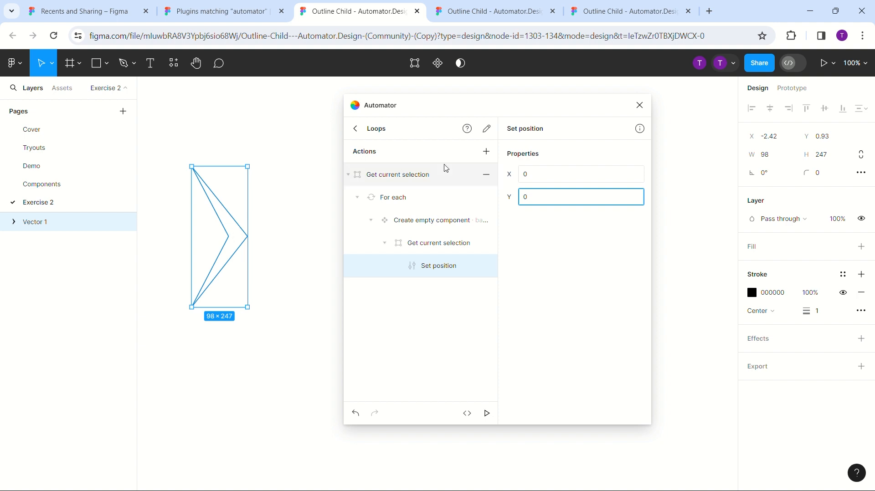
# - Add a "Find layers" action and nest it under "Set position"
pyautogui.click(486, 152)
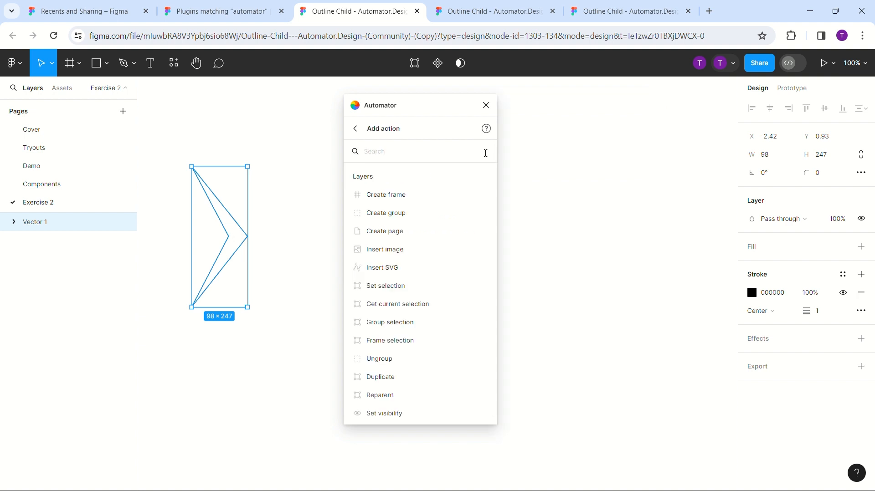
pyautogui.write('find')
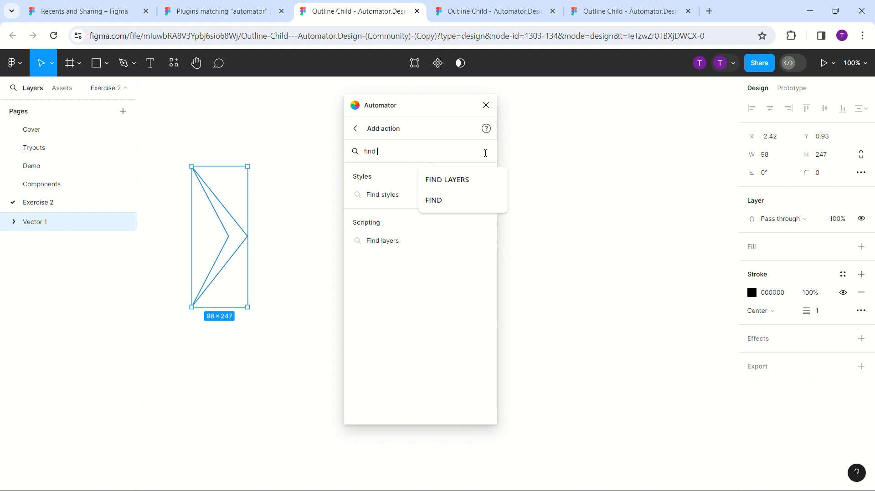
pyautogui.click(389, 246)
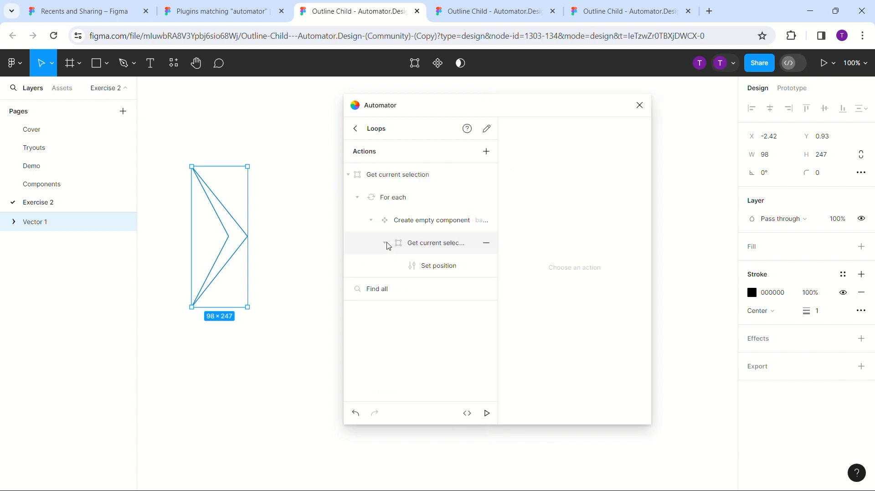
pyautogui.moveTo(402, 289); pyautogui.dragTo(441, 264)
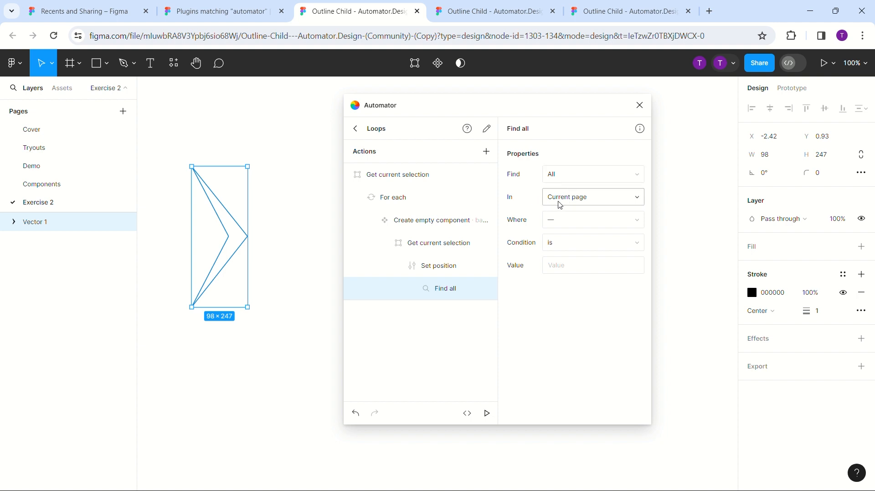
# - Configure the find action to match layers on the current page where name contains "base"
pyautogui.click(561, 226)
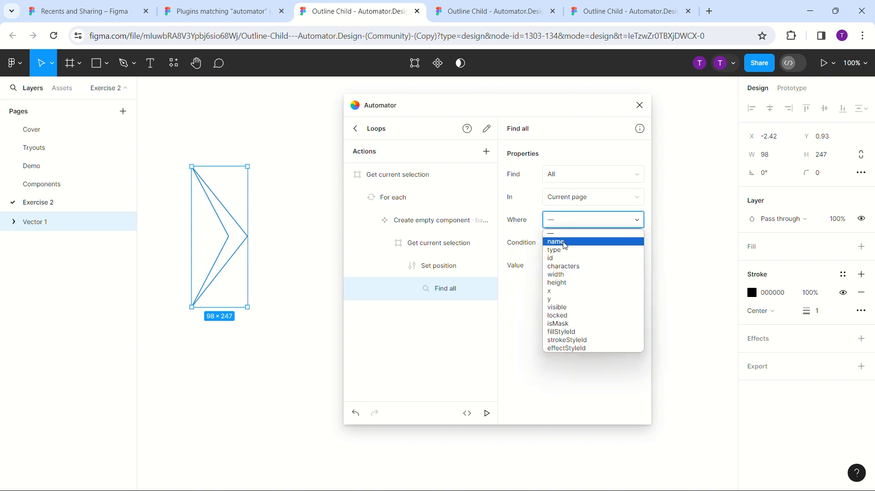
pyautogui.click(564, 242)
pyautogui.click(566, 248)
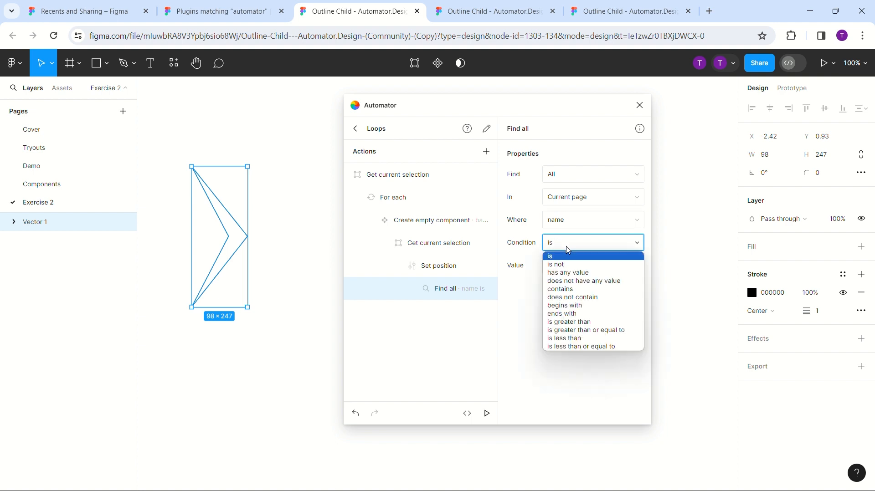
pyautogui.click(562, 290)
pyautogui.click(561, 270)
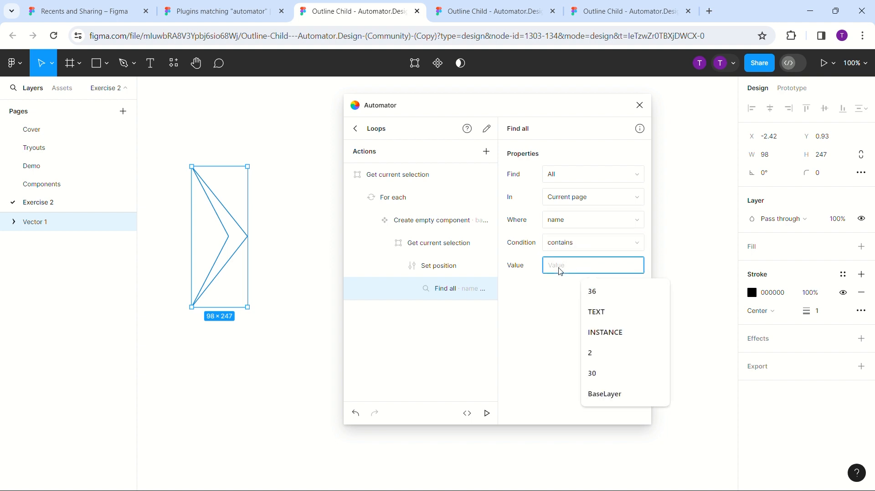
pyautogui.write('base')
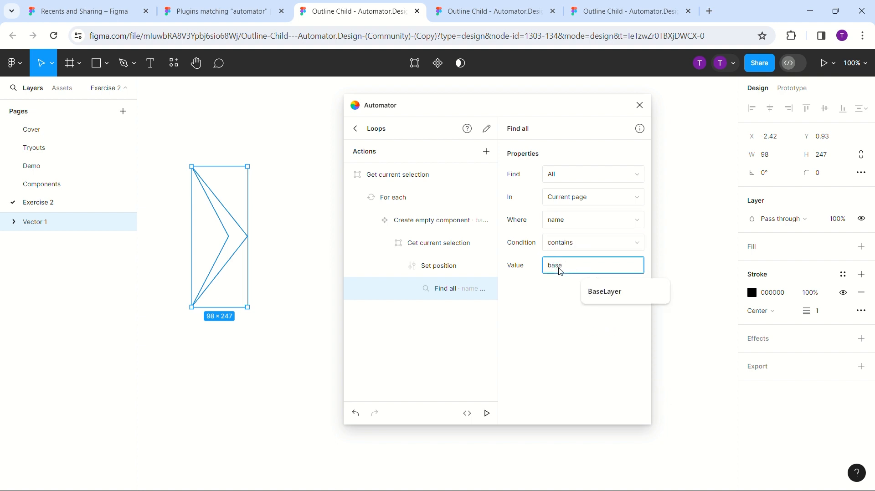
pyautogui.click(557, 313)
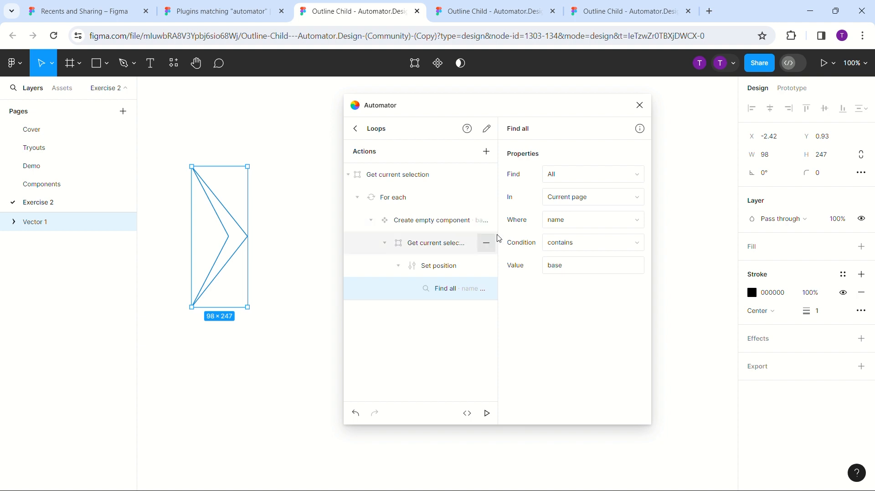
# - Add a "Set selection" action and nest it under the "Find all" action
pyautogui.click(451, 221)
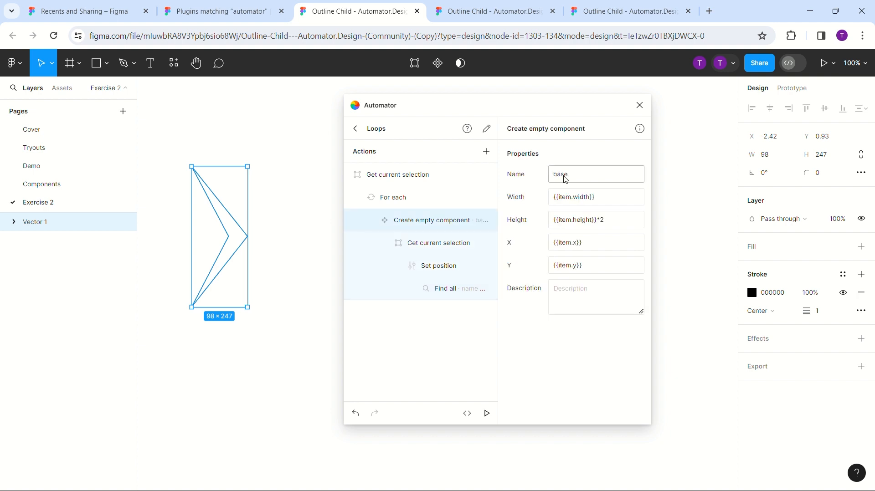
pyautogui.click(487, 151)
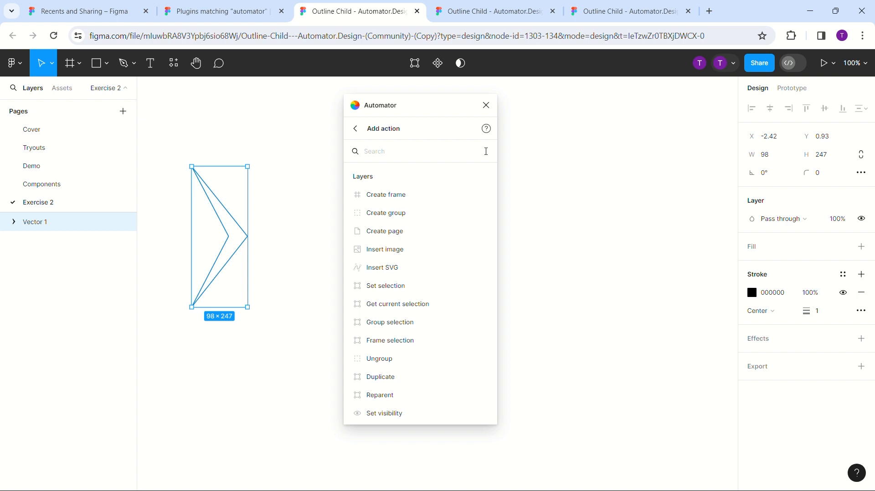
pyautogui.write('set sel')
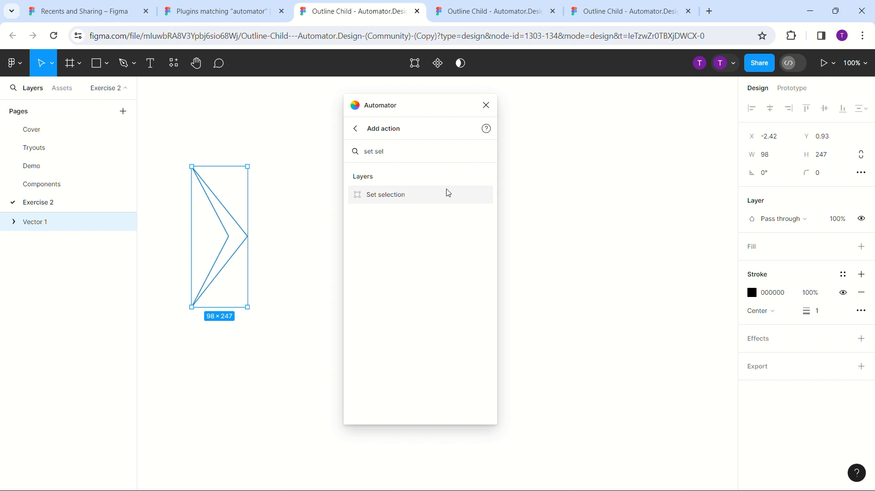
pyautogui.click(449, 194)
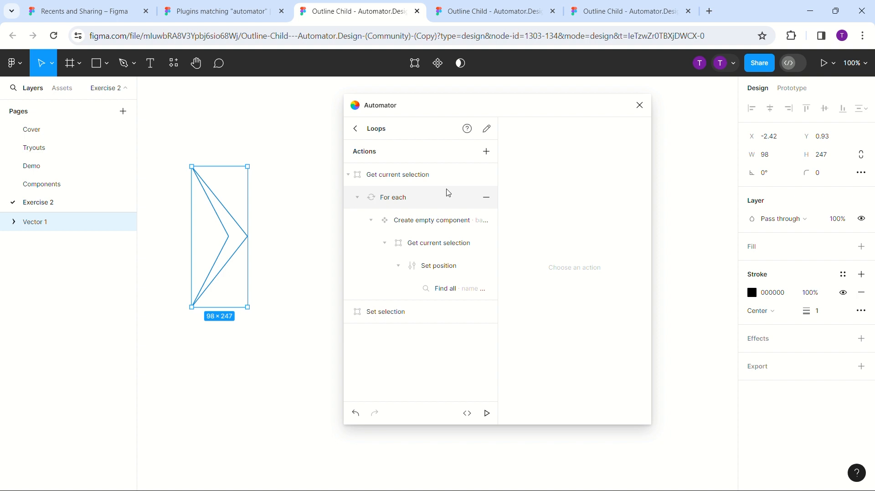
pyautogui.click(446, 290)
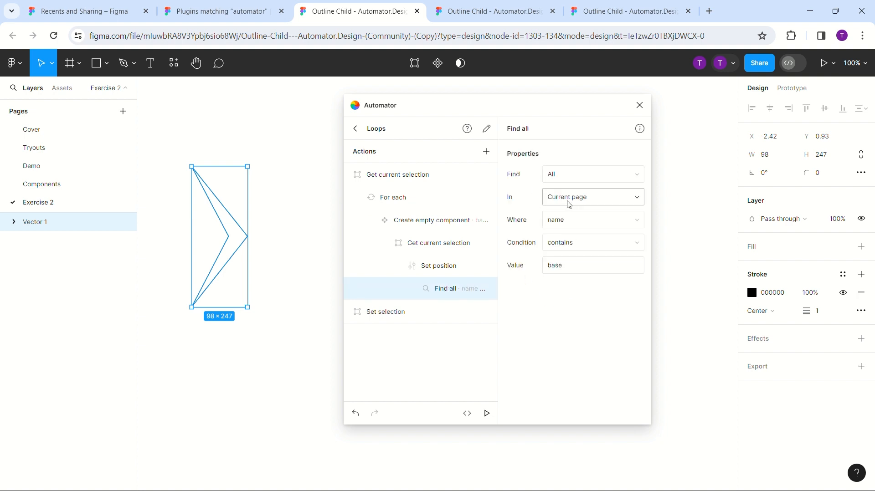
pyautogui.click(412, 319)
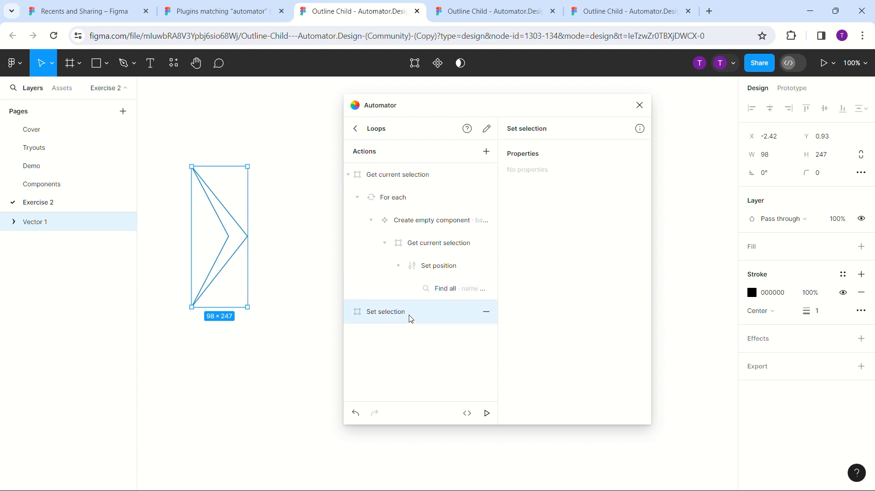
pyautogui.moveTo(411, 319); pyautogui.dragTo(449, 292)
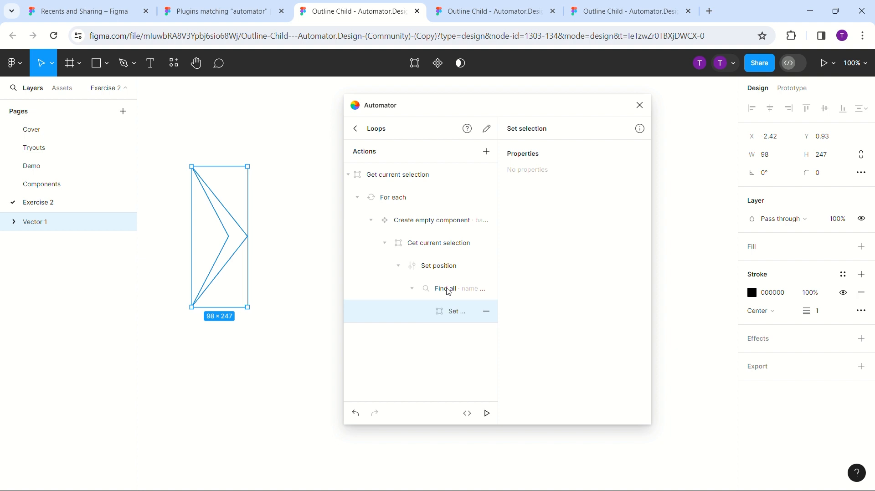
# - Add a "Repeat" action and nest it under "Set selection"
pyautogui.click(486, 152)
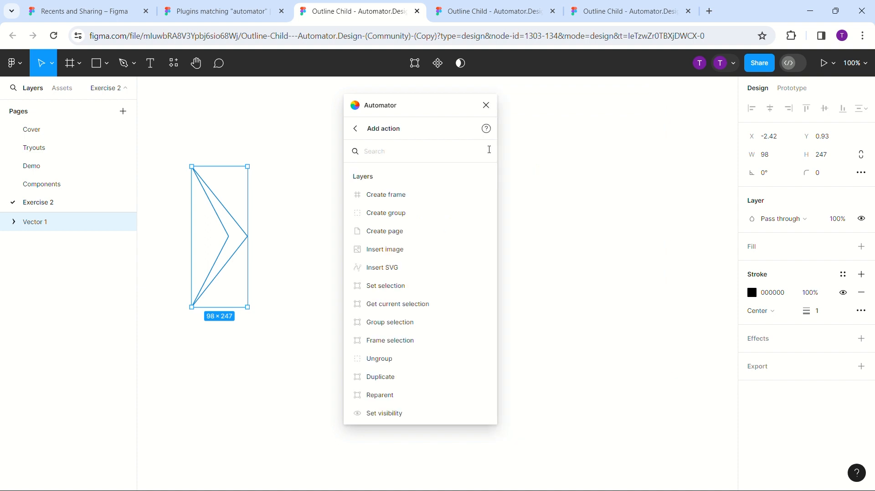
pyautogui.write('repeat')
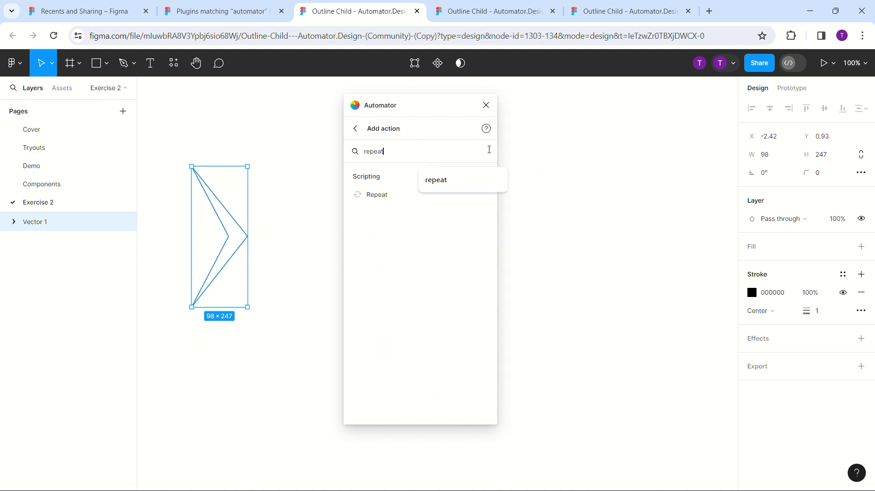
pyautogui.click(453, 199)
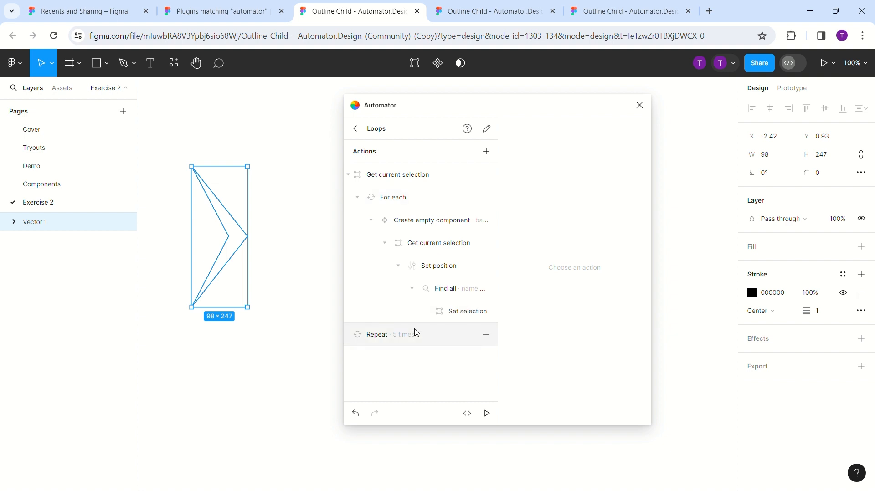
pyautogui.moveTo(415, 332); pyautogui.dragTo(459, 319)
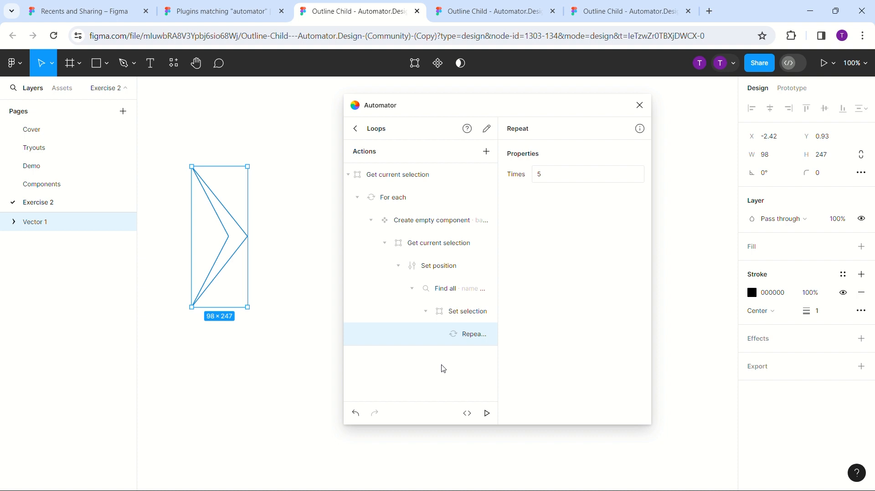
# - Set the number of times for the "Repeat" action to the variable {{count}}
pyautogui.click(561, 179)
pyautogui.press('BackSpace')
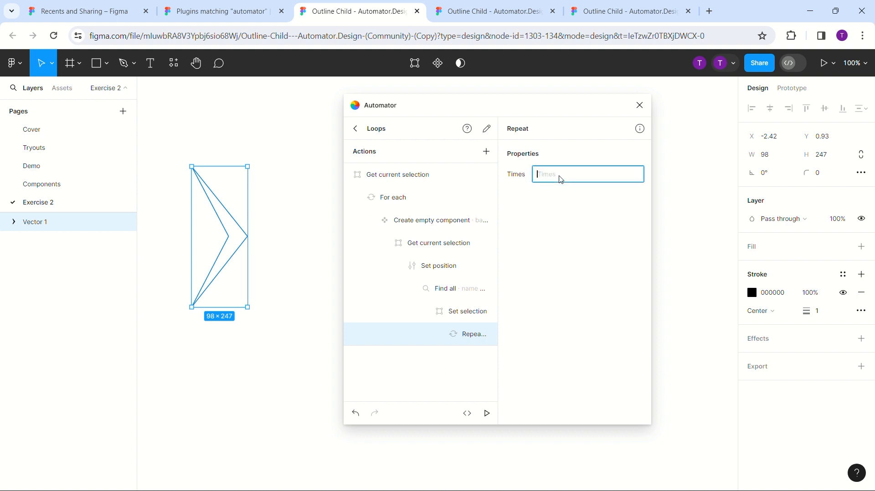
pyautogui.write('{{coun')
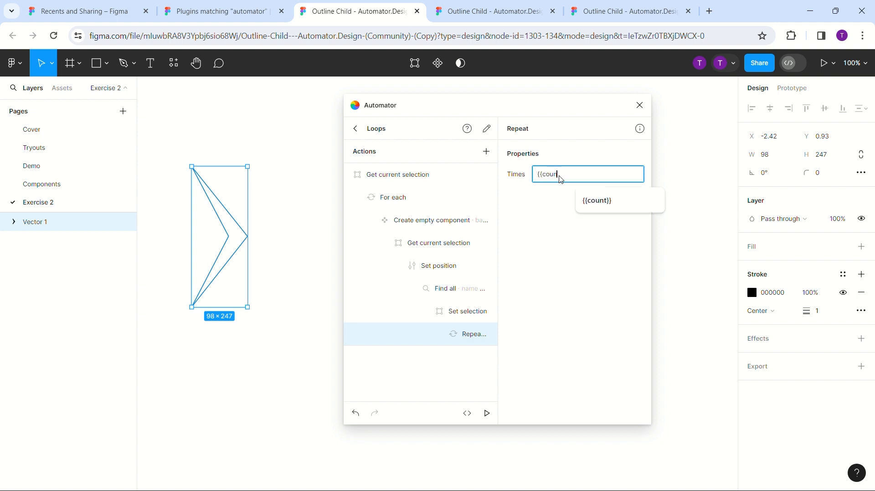
pyautogui.write('t}}')
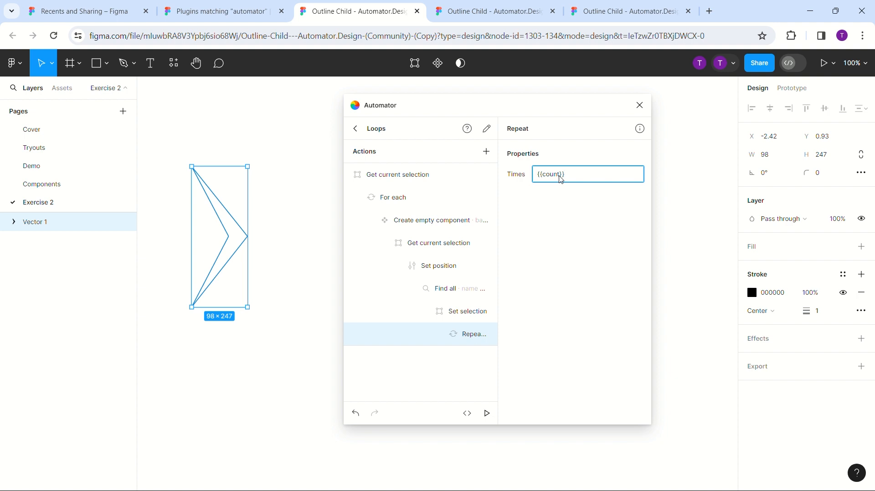
# - Add an "Insert instance" action and nest it under the "Repeat" action
pyautogui.click(486, 152)
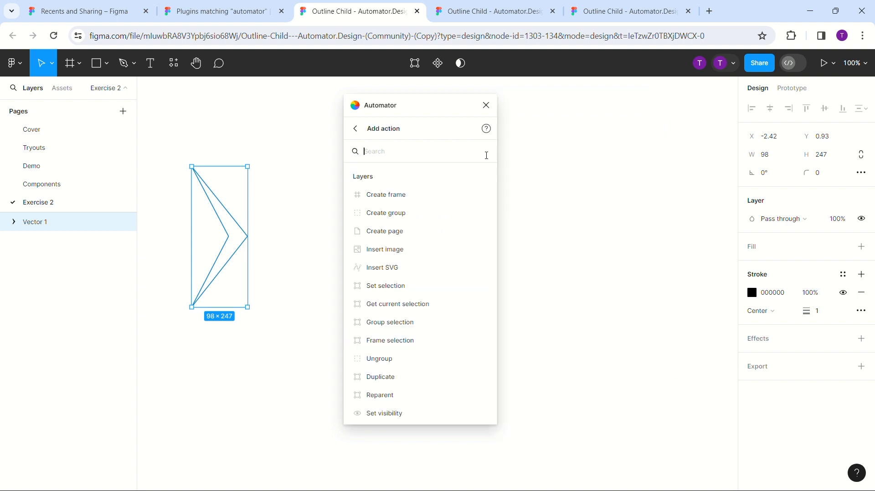
pyautogui.write('in')
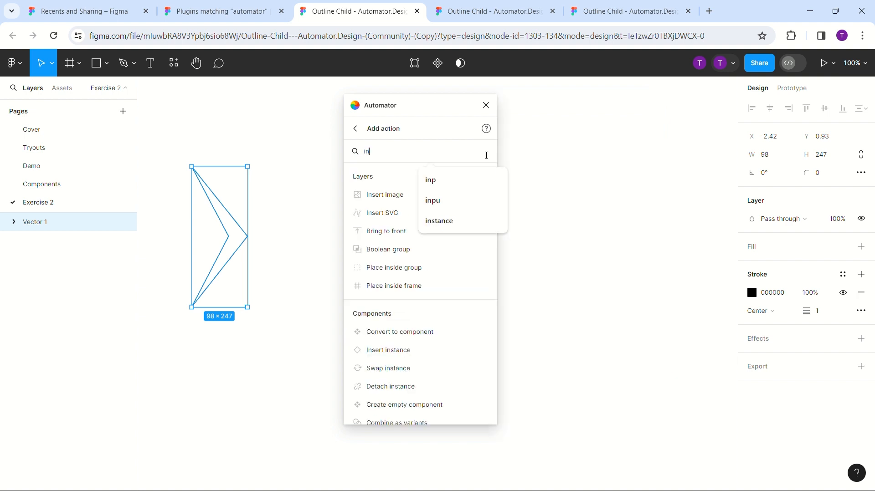
pyautogui.write('sert in')
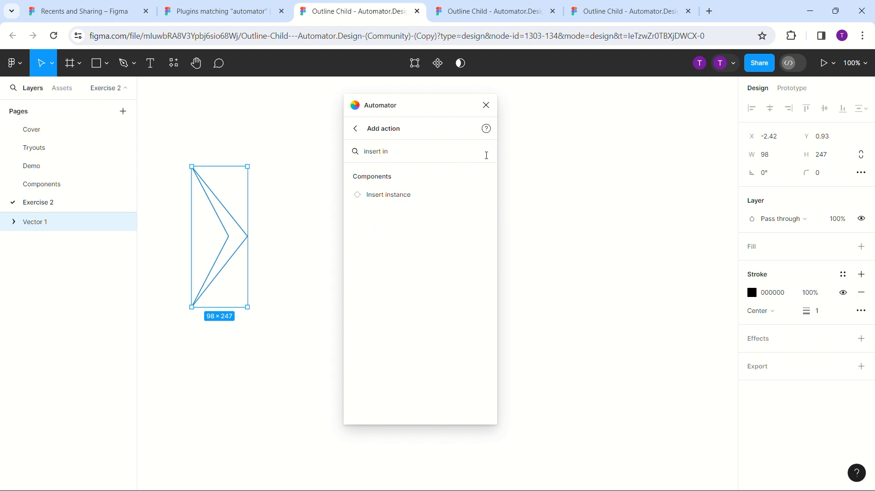
pyautogui.click(442, 195)
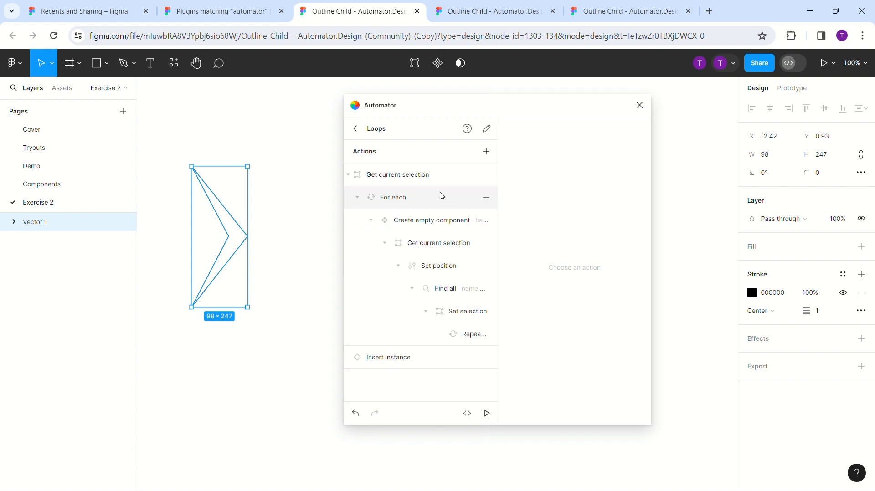
pyautogui.moveTo(391, 361); pyautogui.dragTo(460, 338)
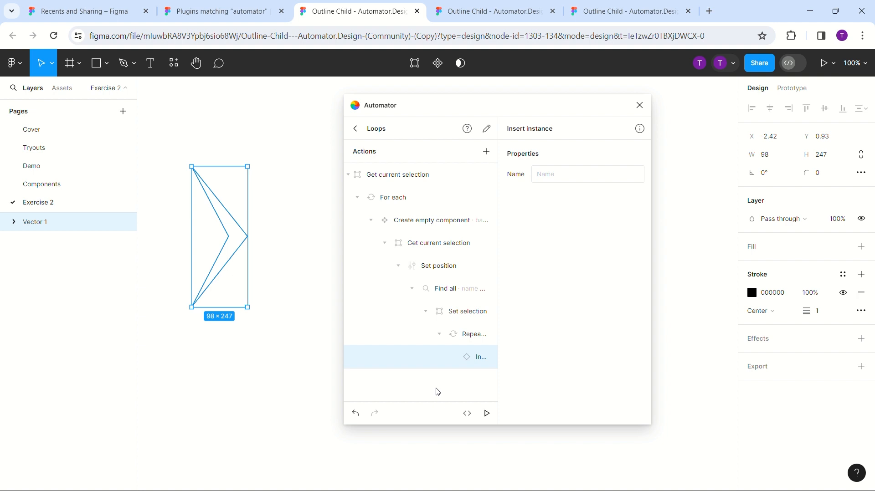
# - Set the component name in "Insert instance" to "base" and check it against the name used in "Create empty component"
pyautogui.click(561, 175)
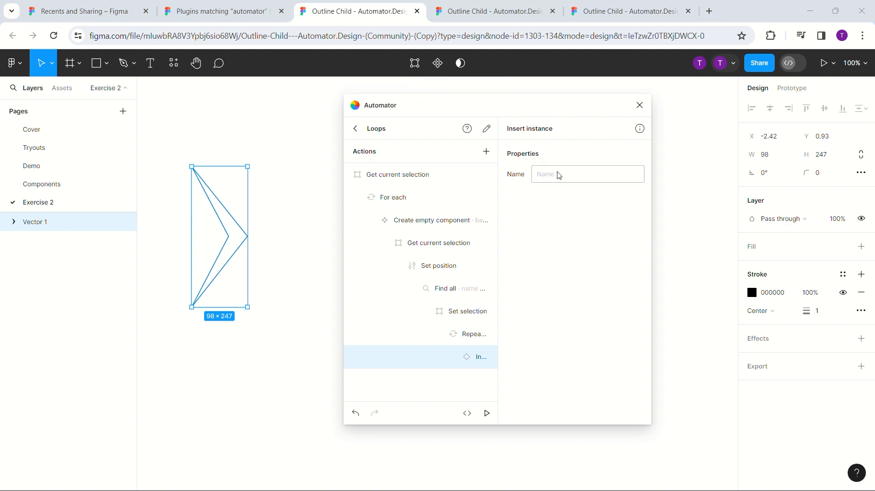
pyautogui.write('base')
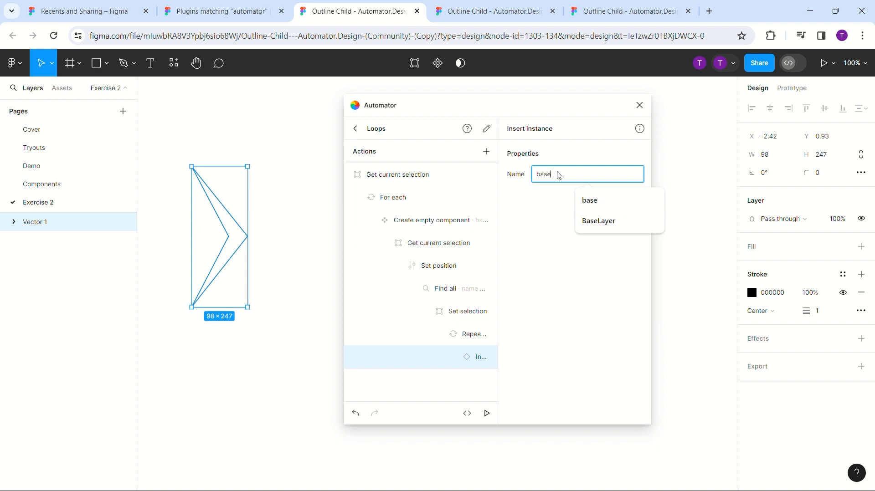
pyautogui.click(543, 256)
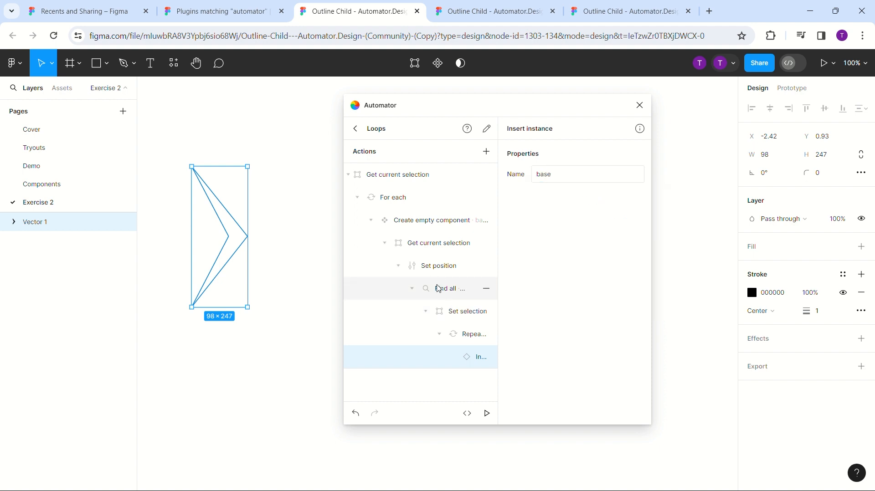
pyautogui.click(449, 245)
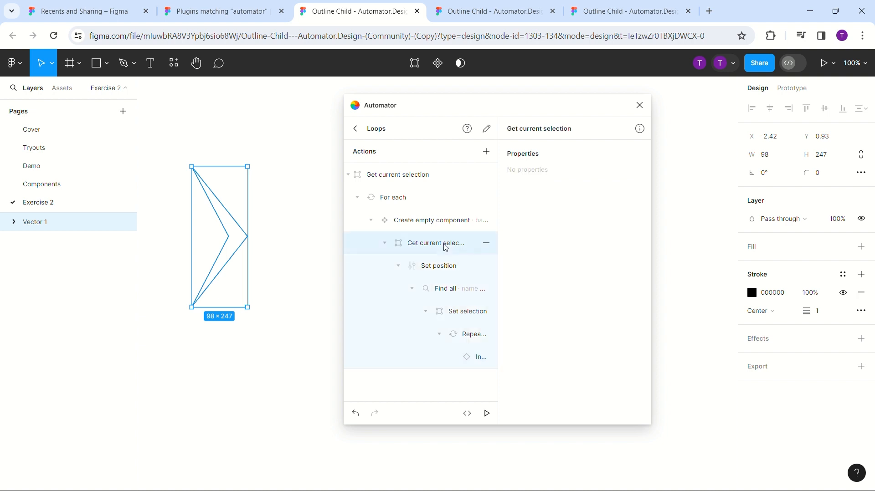
pyautogui.click(448, 269)
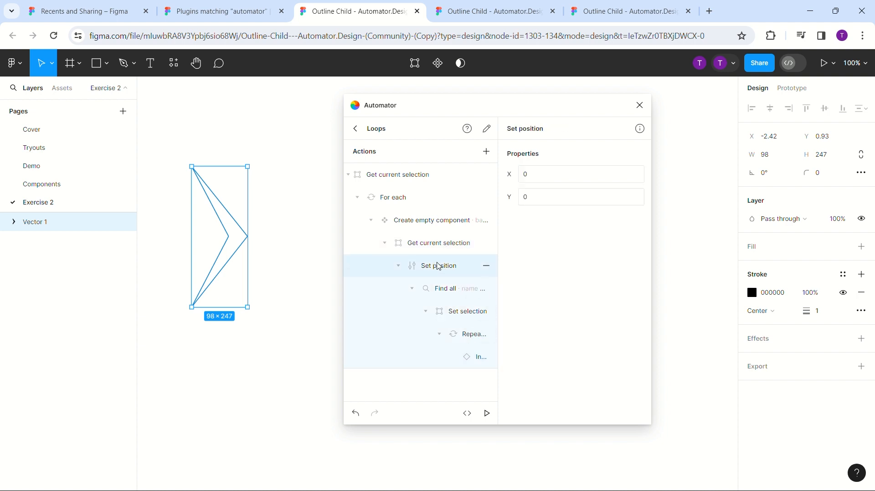
pyautogui.click(428, 221)
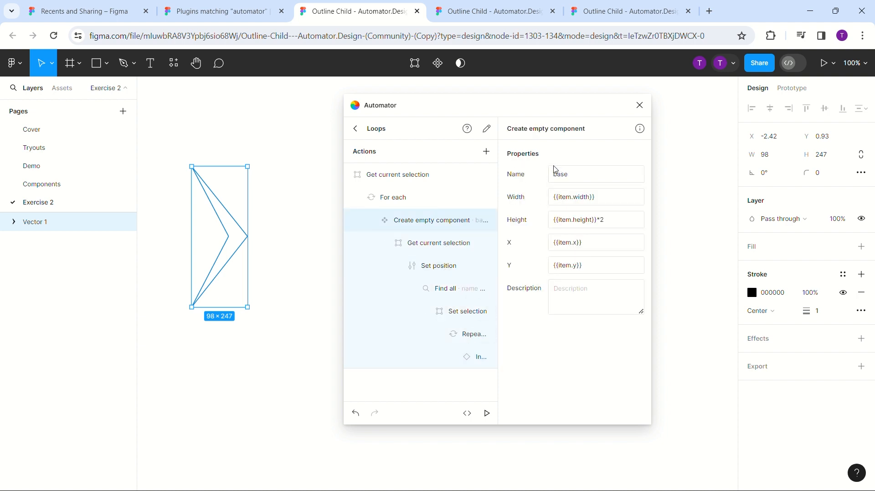
pyautogui.click(478, 358)
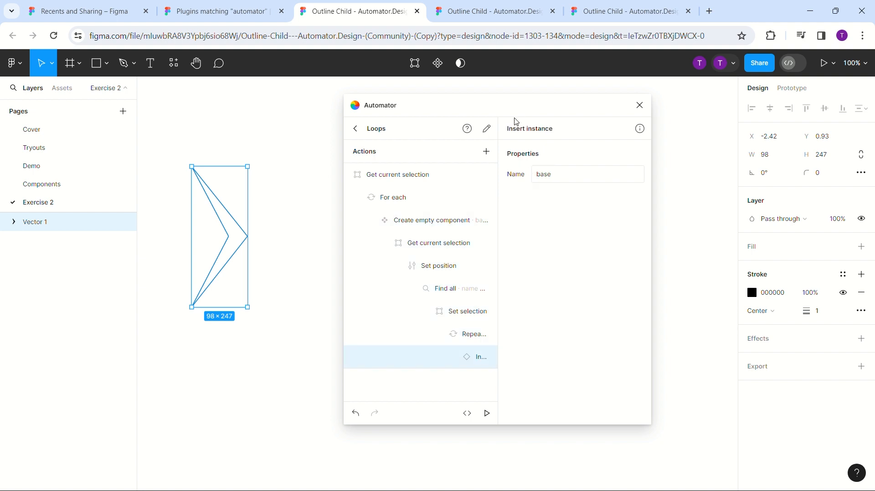
pyautogui.click(451, 337)
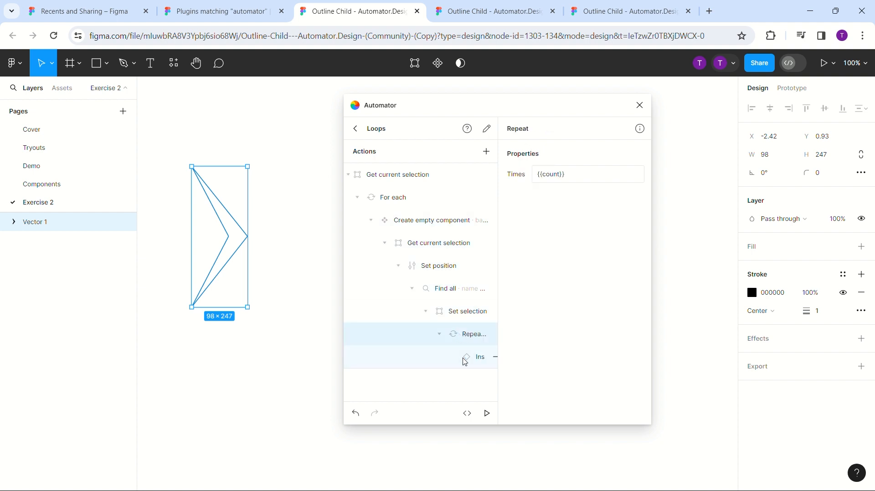
# - Add a "Set rotation" action and nest it under "Insert instance"
pyautogui.click(487, 150)
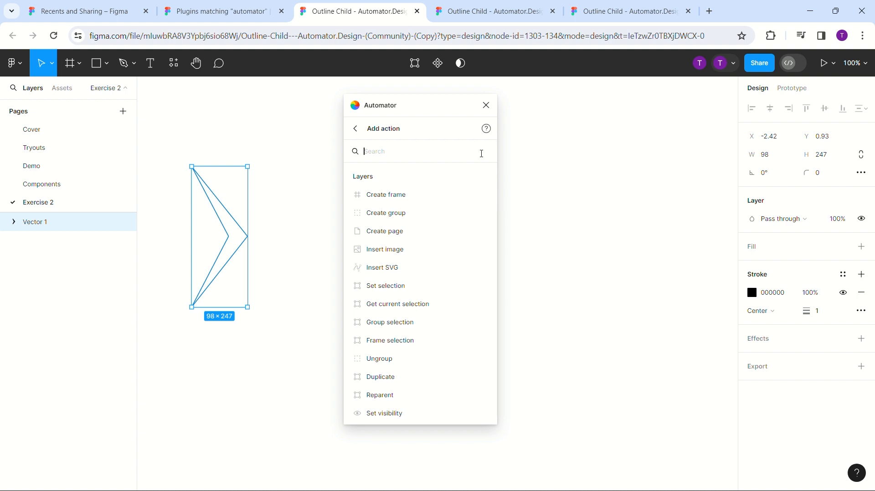
pyautogui.write('set rot')
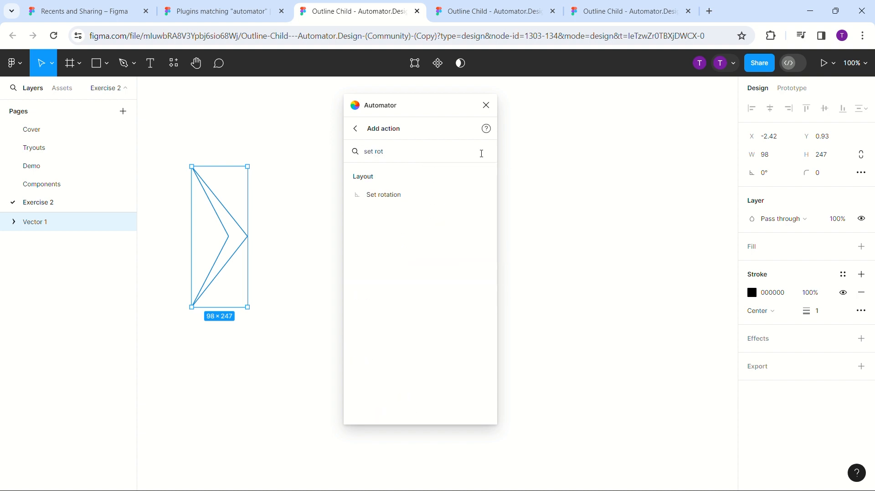
pyautogui.click(429, 193)
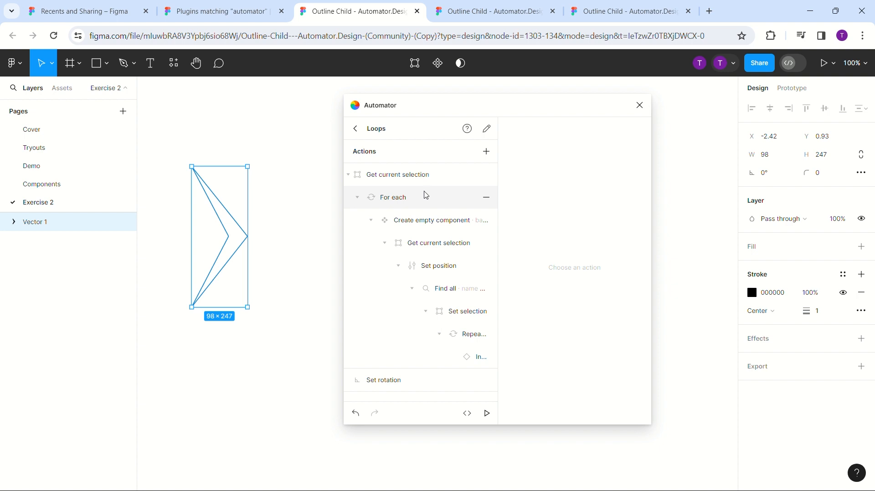
pyautogui.moveTo(405, 381); pyautogui.dragTo(479, 360)
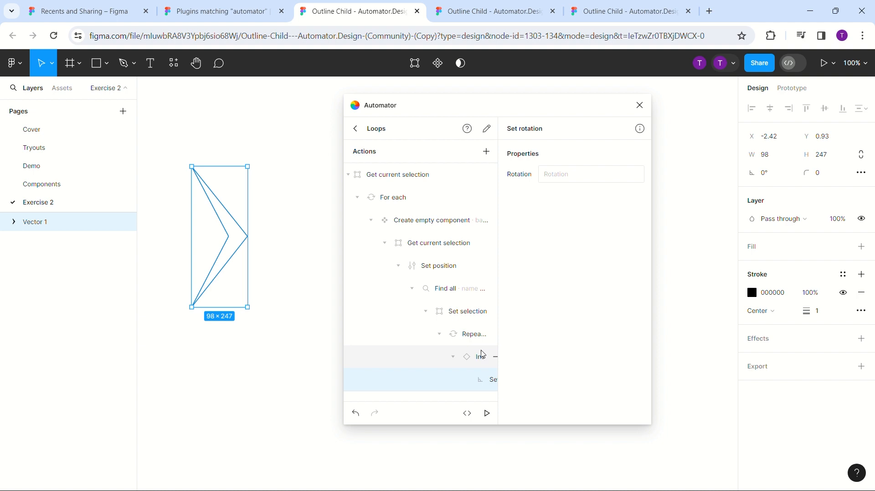
# - Set the rotation value of the "Set rotation" action to the variable {{angle}}
pyautogui.click(586, 178)
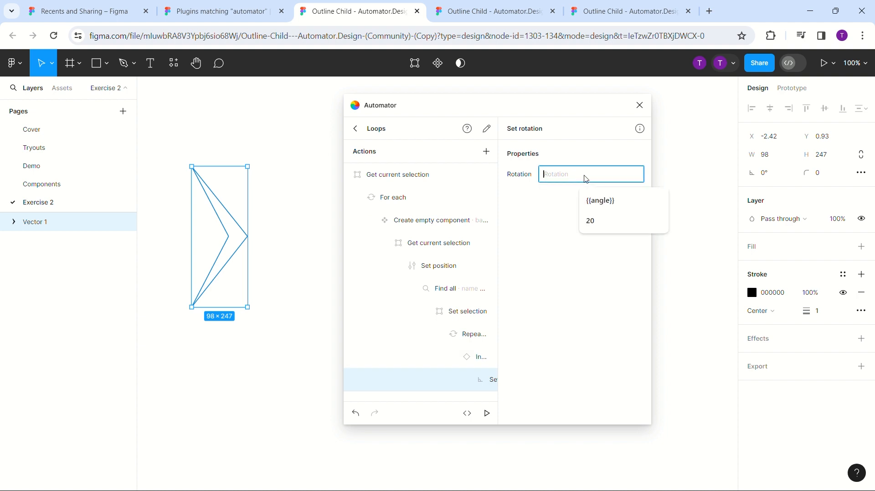
pyautogui.write('{{')
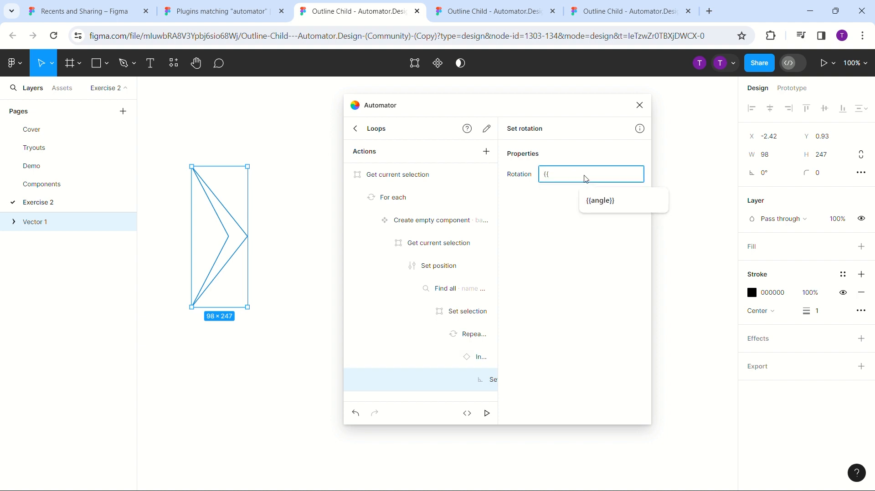
pyautogui.write('angle}}')
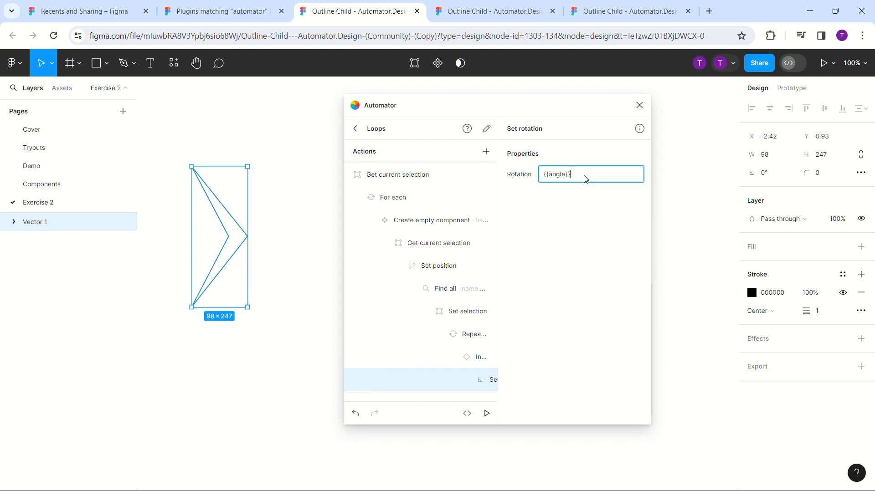
# - Add an "Ask for input" action and place it before the first "Get current selection" in the action list
pyautogui.click(484, 151)
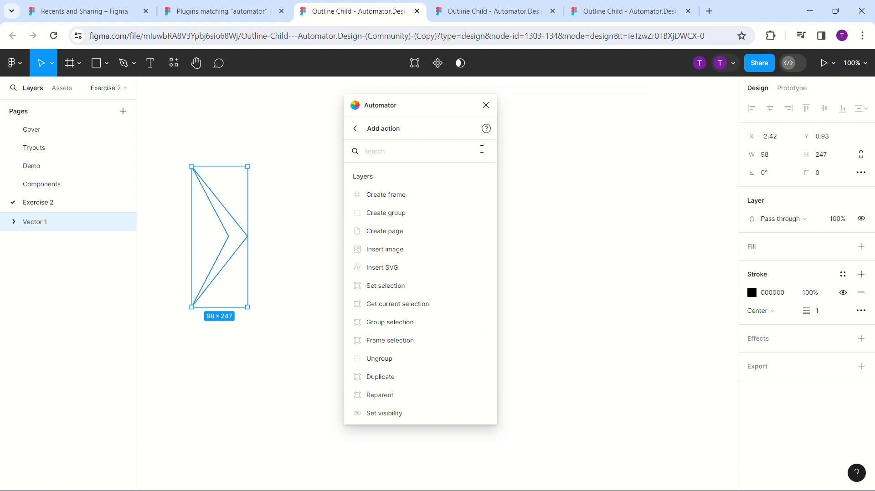
pyautogui.write('ask fl')
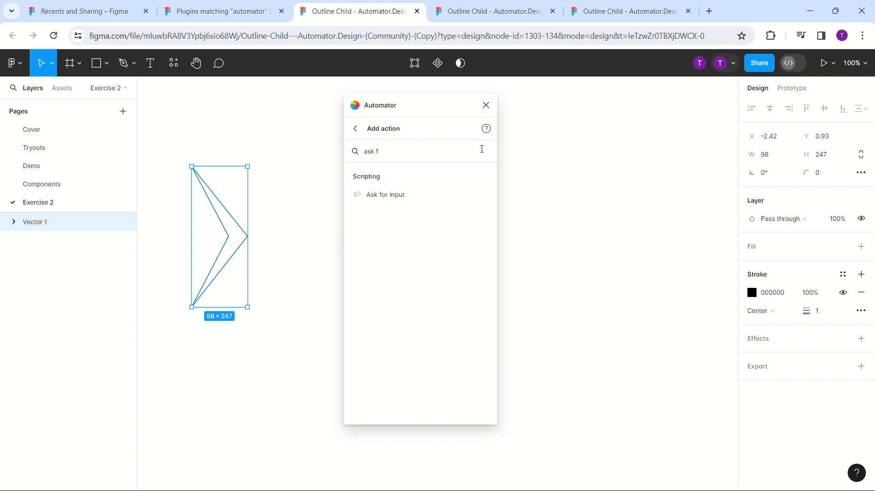
pyautogui.click(440, 197)
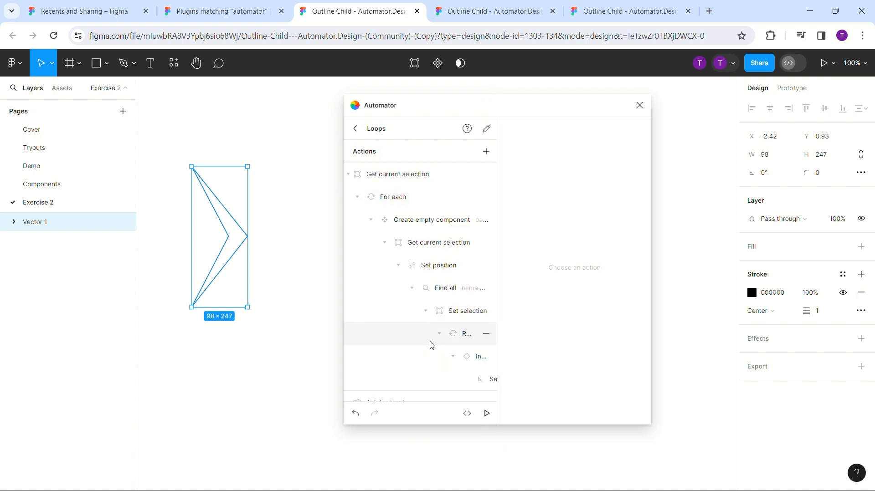
pyautogui.moveTo(421, 389); pyautogui.dragTo(395, 168)
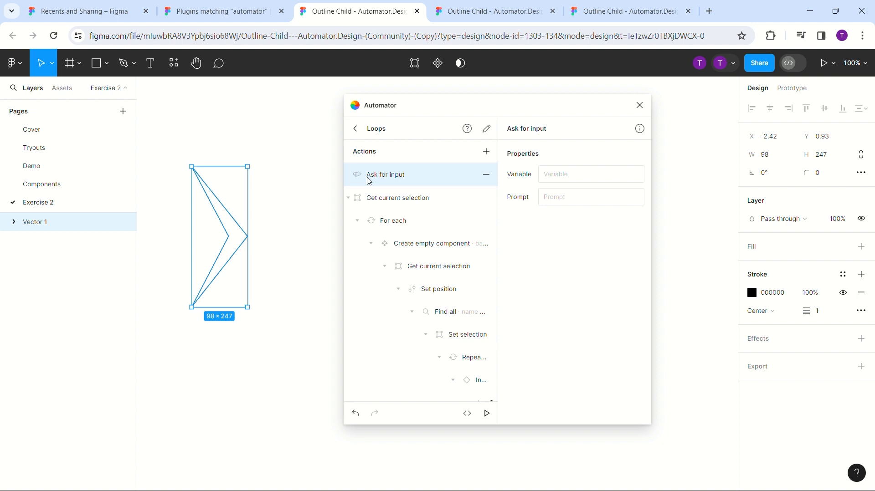
# - Set the "Ask for input" action's variable to count and its prompt to "How many times do you want this repeated?"
pyautogui.click(557, 178)
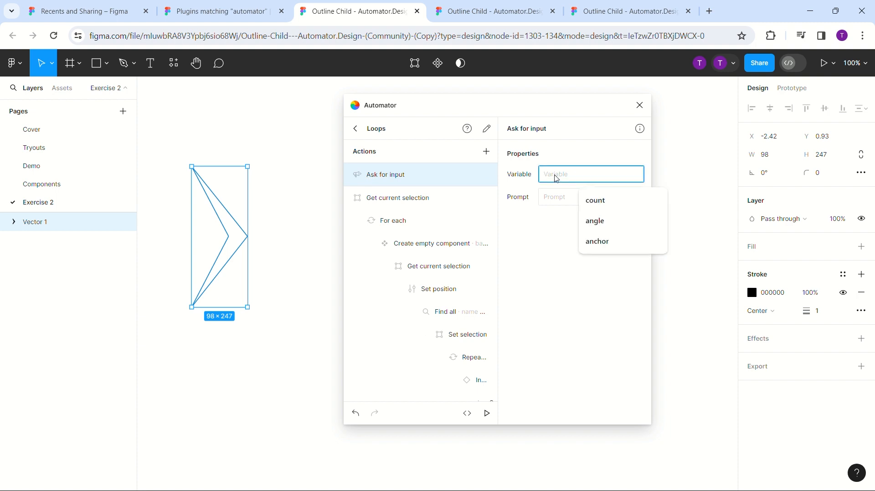
pyautogui.write('count')
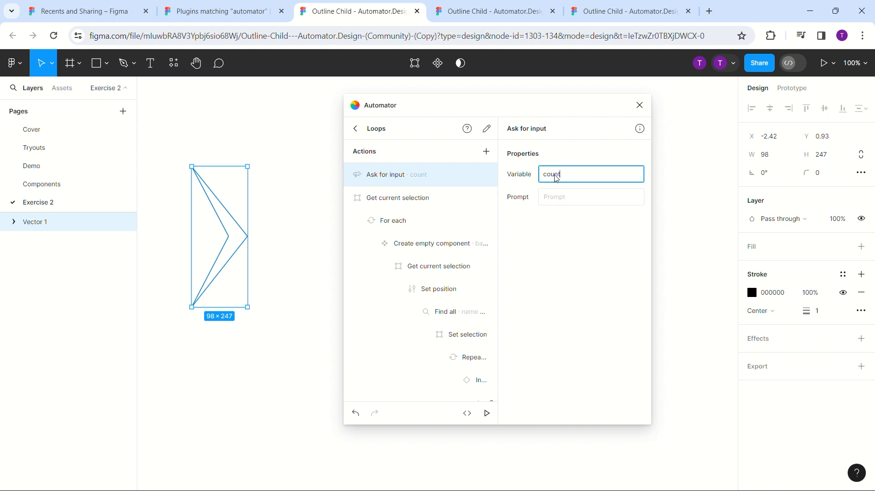
pyautogui.click(553, 202)
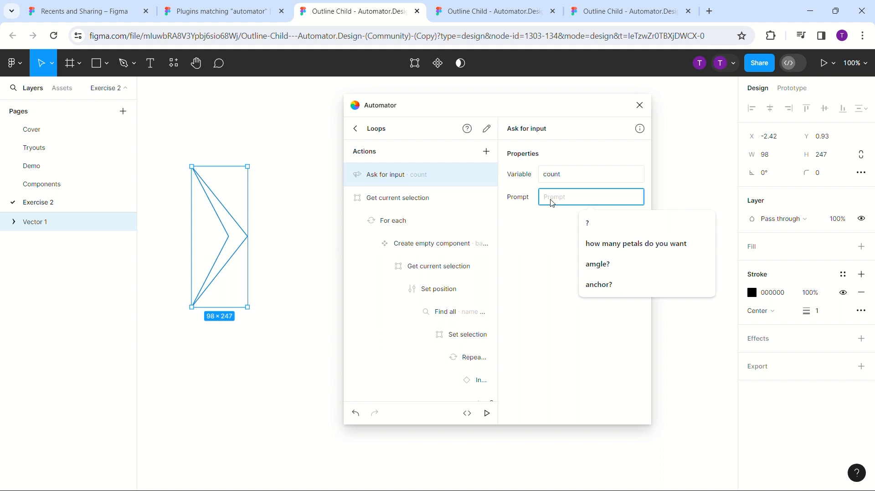
pyautogui.write('How m')
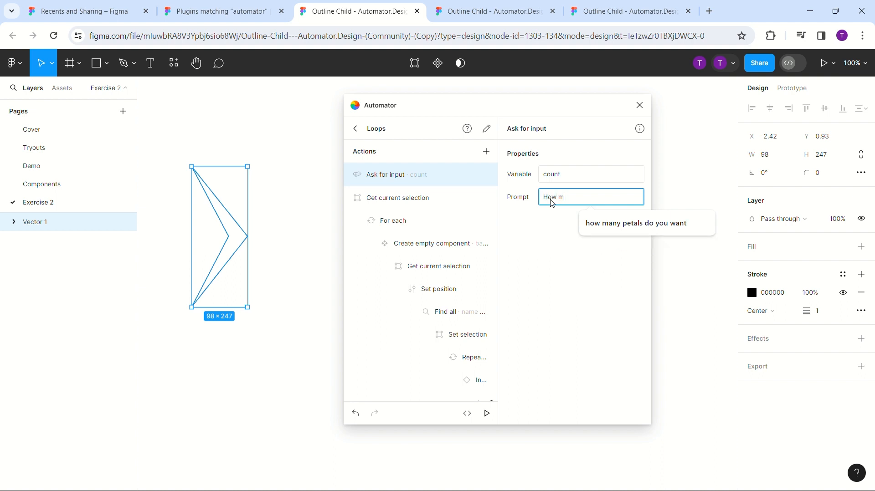
pyautogui.write('any time')
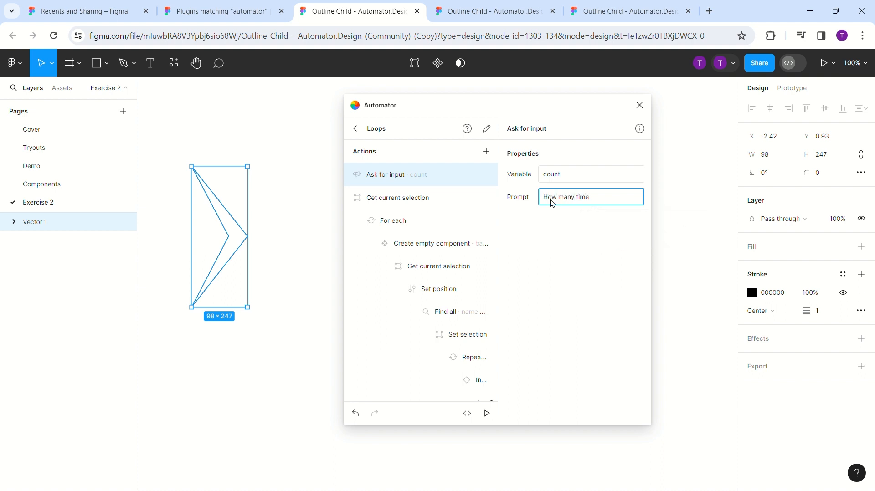
pyautogui.write('s do you want this repeated?')
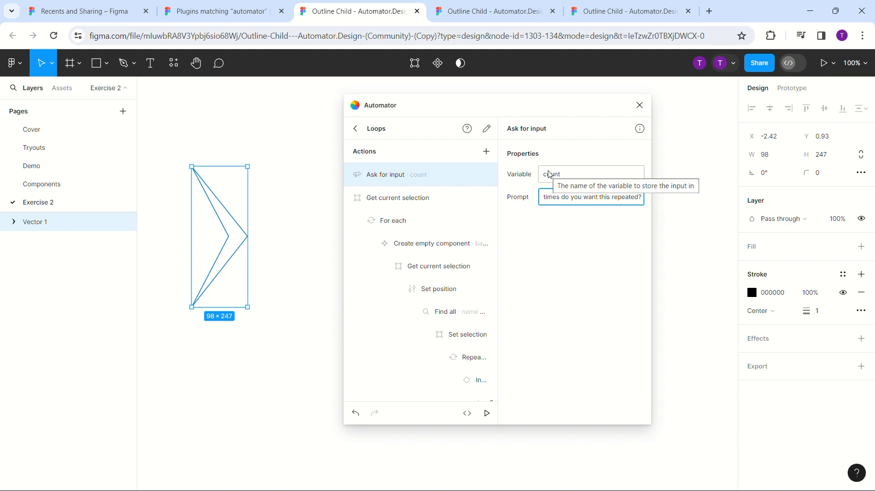
# - Add a "Set variable" action and place it between "Ask for input" and the first "Get current selection"
pyautogui.click(487, 152)
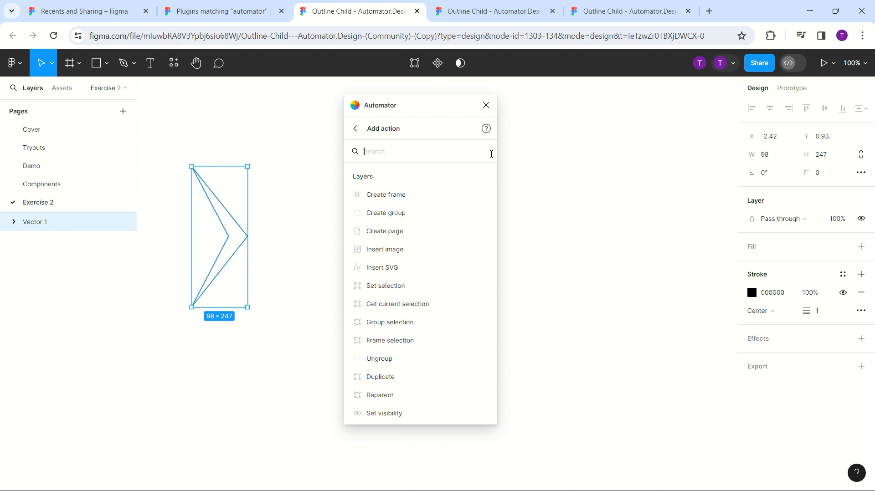
pyautogui.write('se')
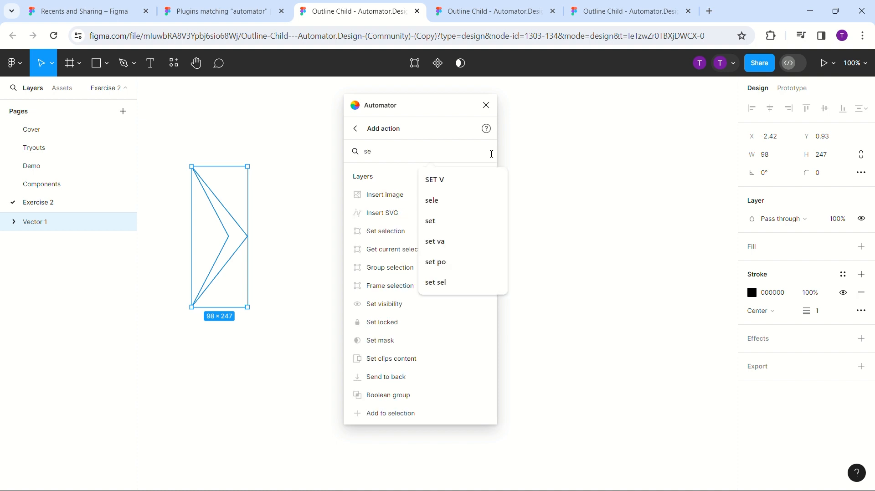
pyautogui.write('t var')
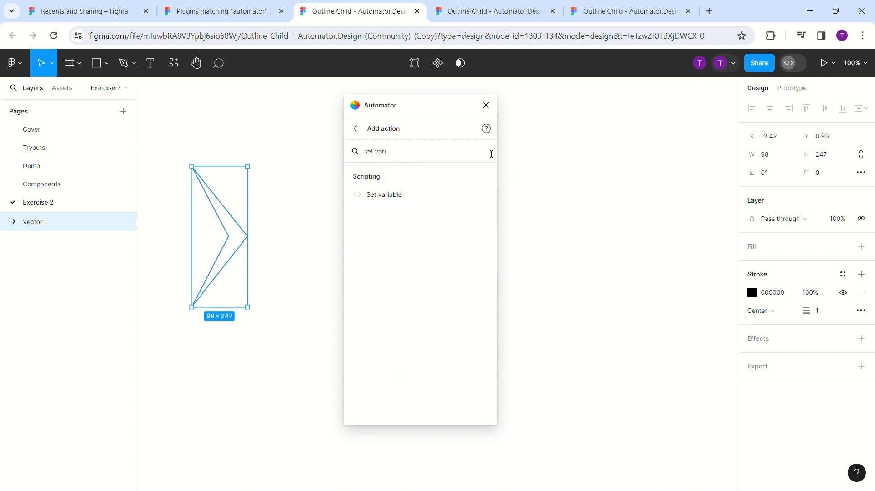
pyautogui.write('iab')
pyautogui.click(424, 199)
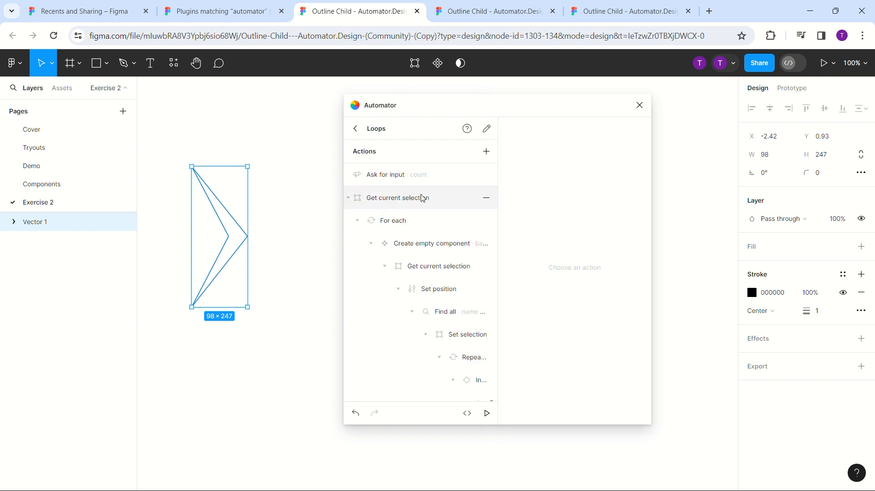
pyautogui.scroll(-2, 411, 337)
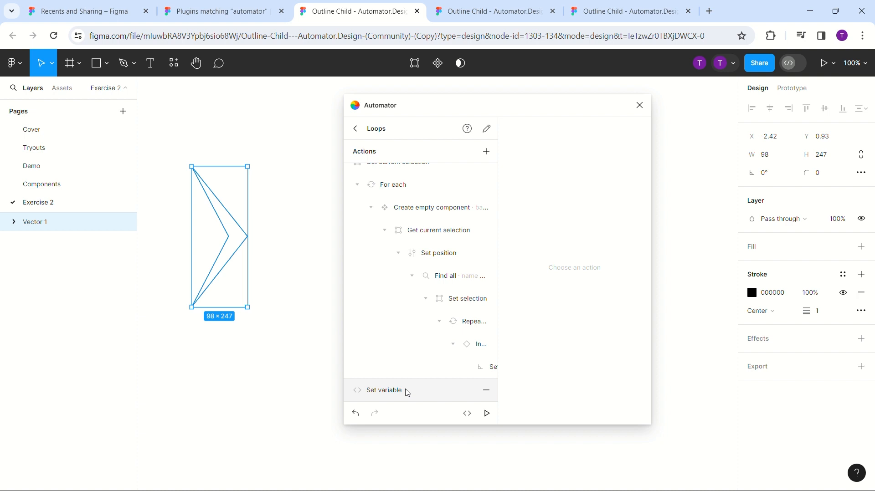
pyautogui.moveTo(408, 392); pyautogui.dragTo(392, 188)
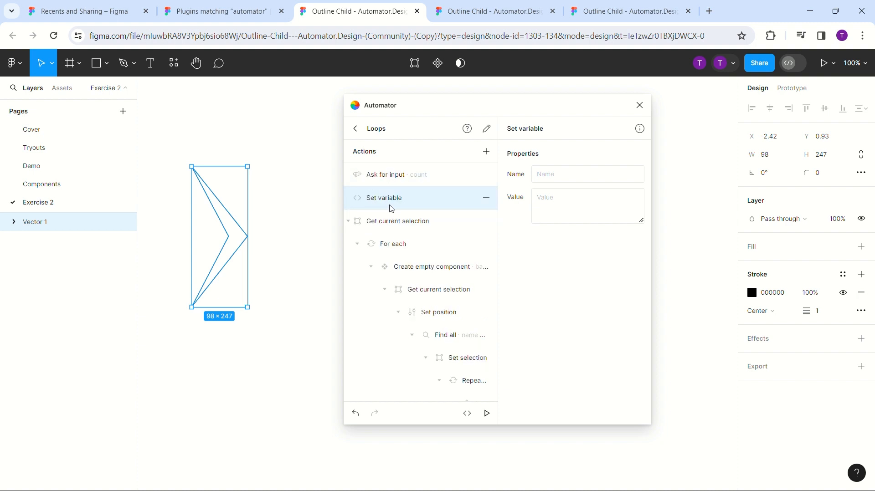
# - Name the new variable angle with value 0, and check the name against the one used in "Set rotation"
pyautogui.click(547, 175)
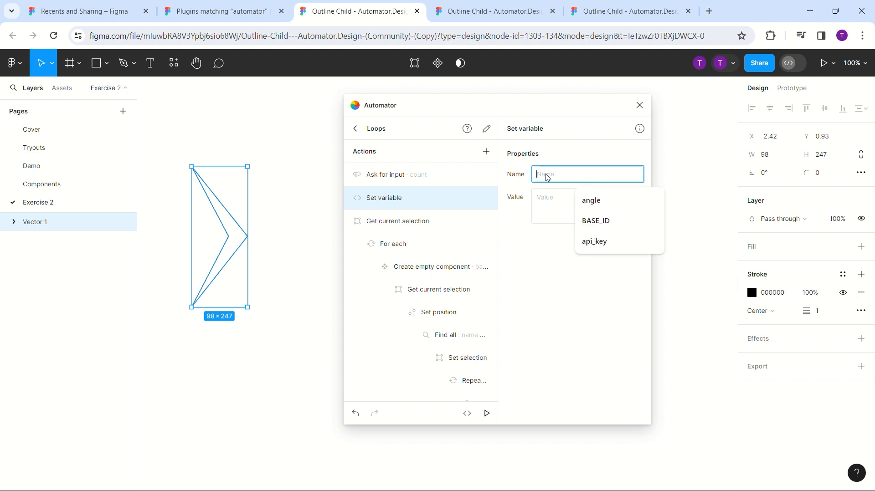
pyautogui.write('angl')
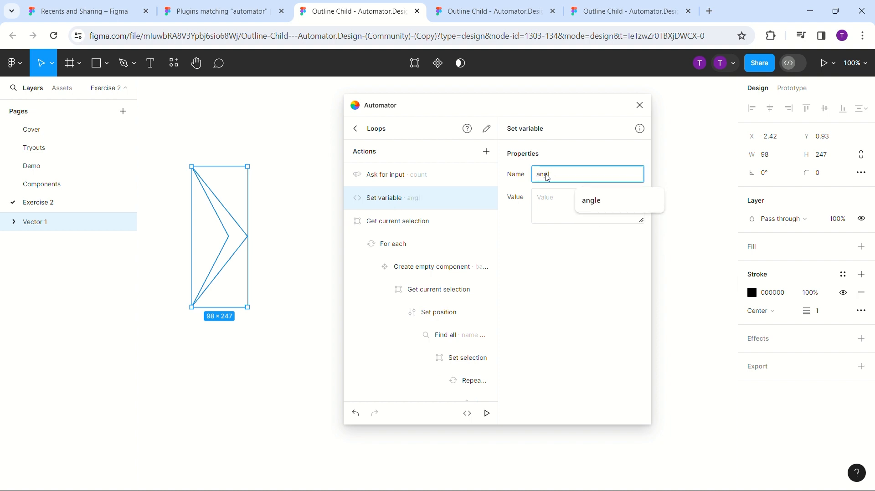
pyautogui.write('e')
pyautogui.click(559, 207)
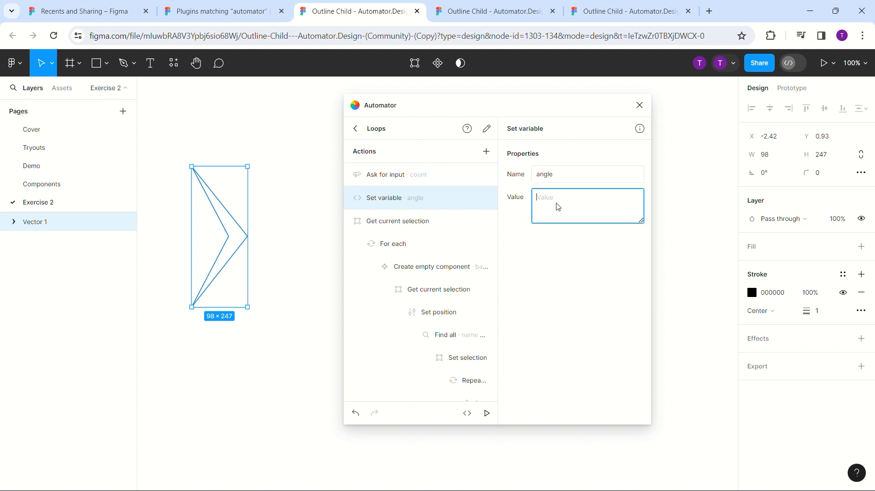
pyautogui.write('0')
pyautogui.click(564, 174)
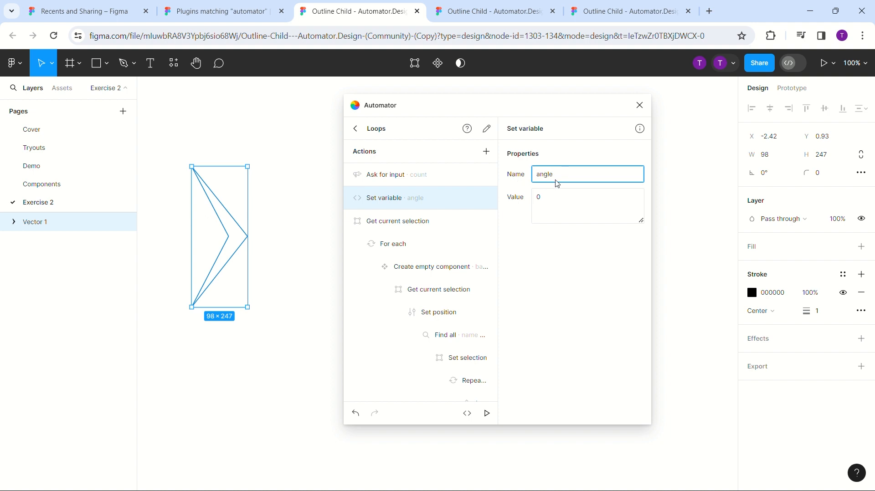
pyautogui.scroll(-1, 424, 206)
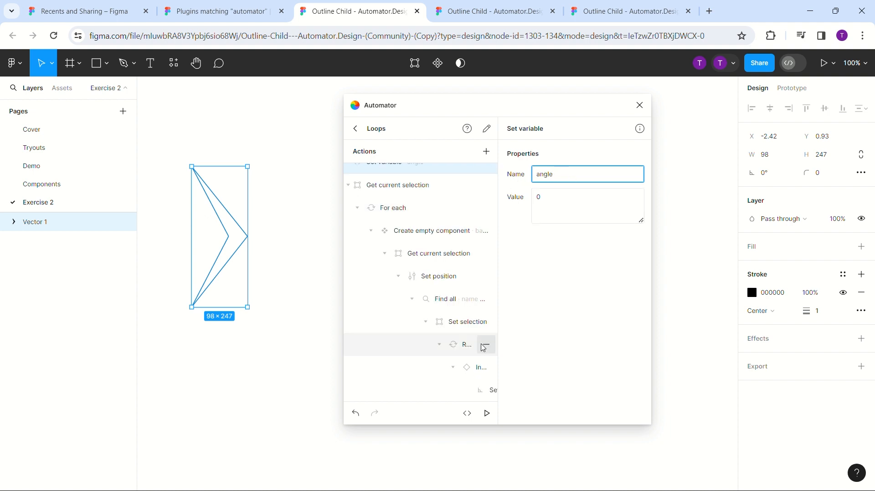
pyautogui.click(474, 368)
pyautogui.click(490, 392)
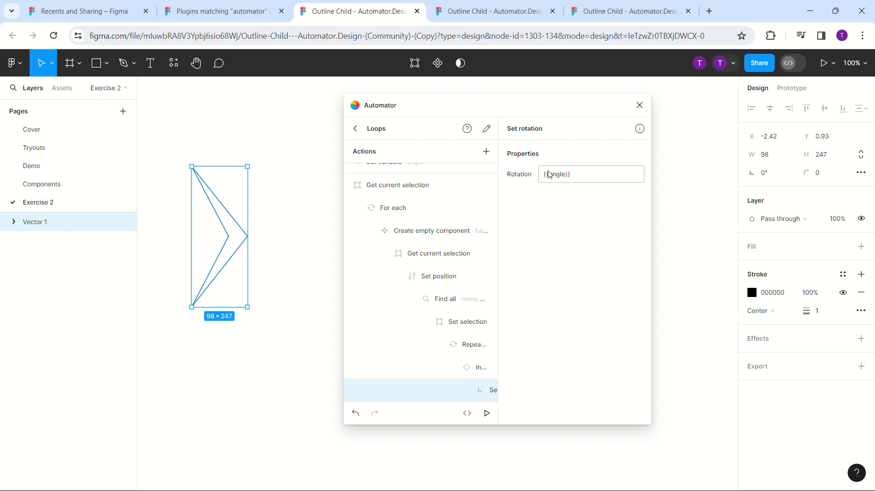
pyautogui.scroll(1, 374, 247)
pyautogui.click(397, 200)
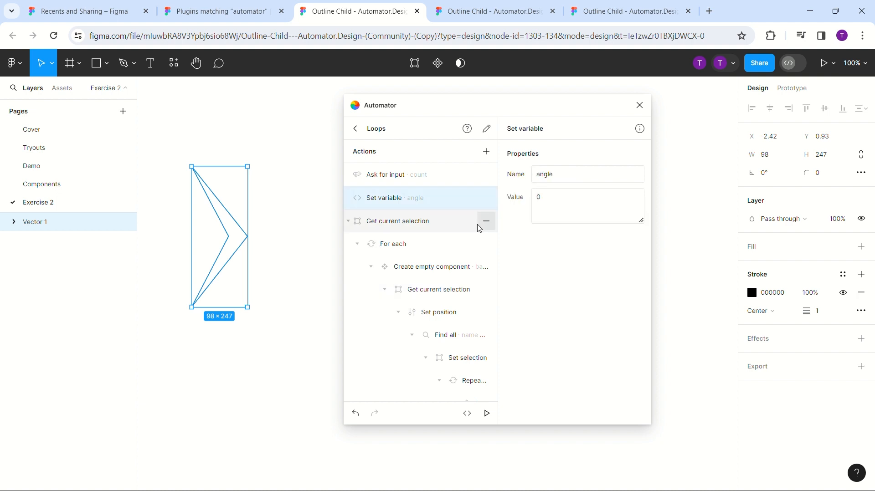
# - Add a second "Set variable" action and nest it under "Set rotation"
pyautogui.click(487, 151)
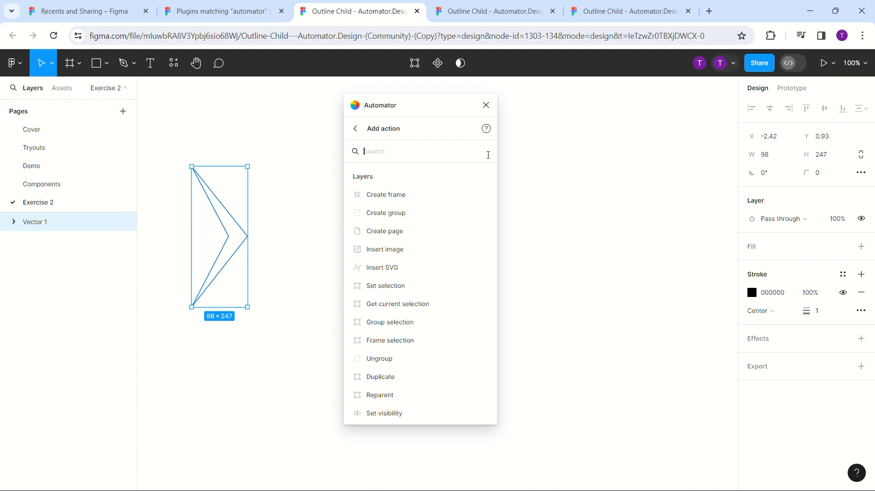
pyautogui.write('set v')
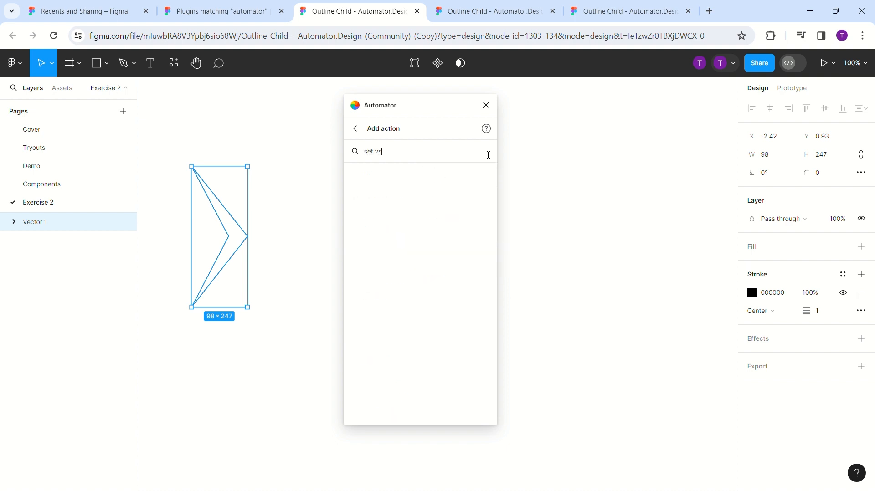
pyautogui.write('ar')
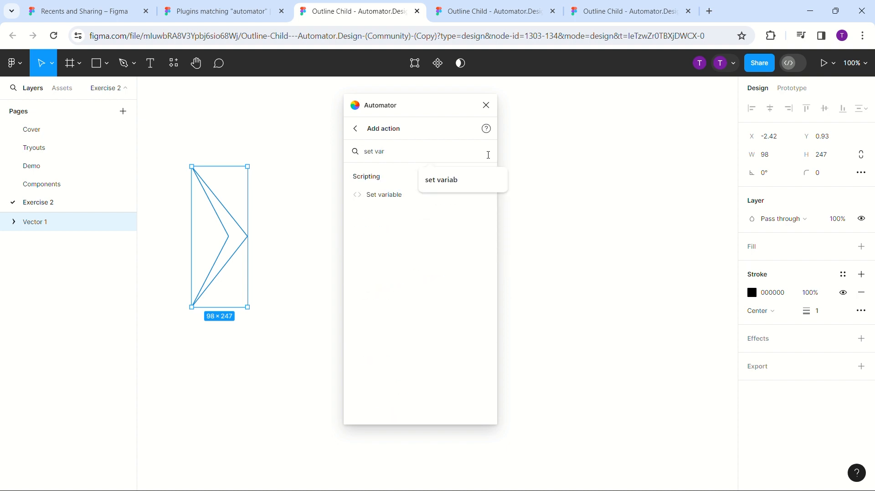
pyautogui.click(411, 199)
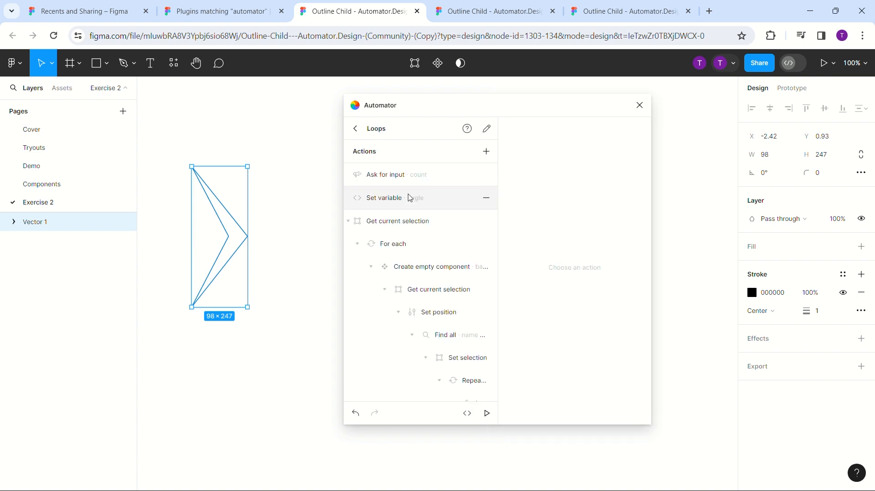
pyautogui.scroll(-2, 411, 199)
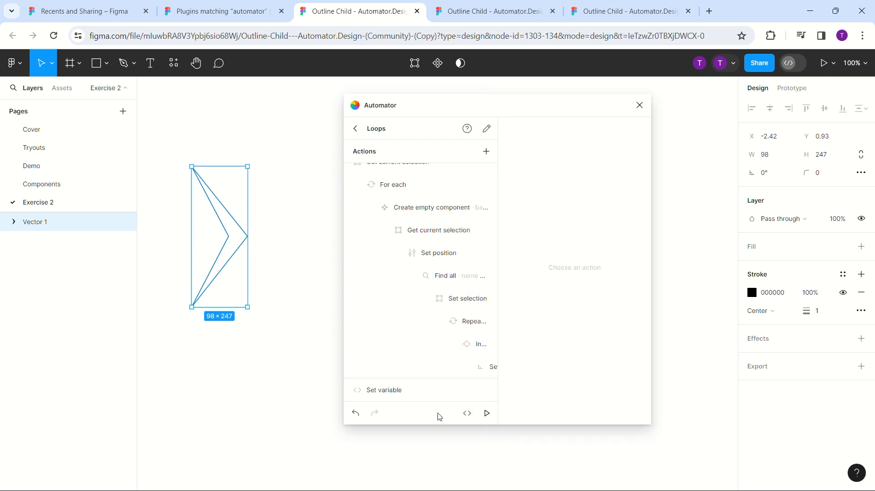
pyautogui.moveTo(439, 390); pyautogui.dragTo(485, 373)
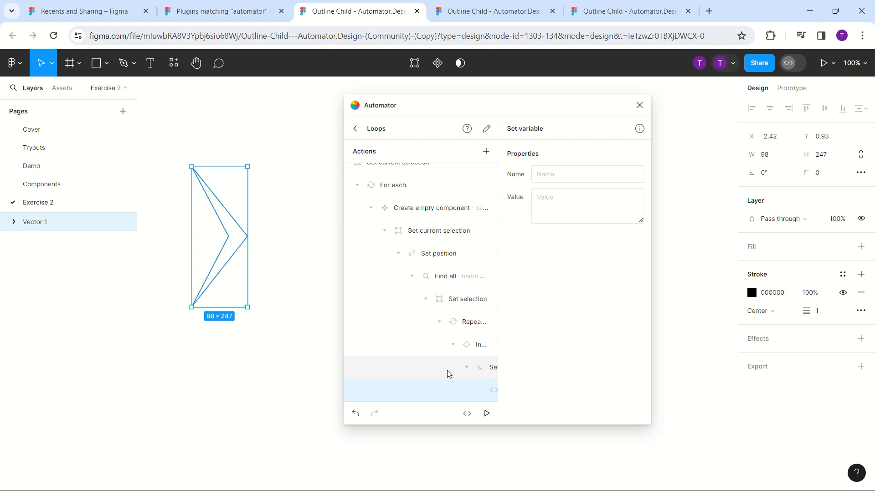
# - Set the nested "Set variable" action's name to angle and its value to {{angle}}+10
pyautogui.click(575, 178)
pyautogui.write('angle')
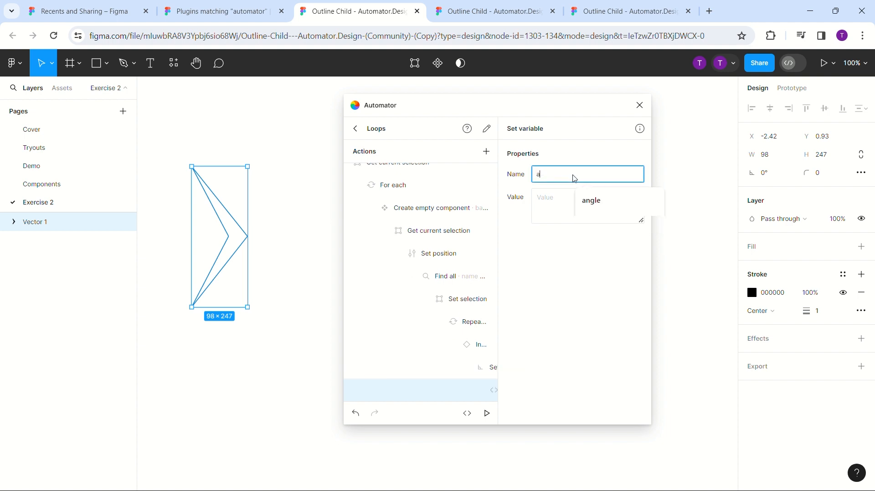
pyautogui.click(549, 209)
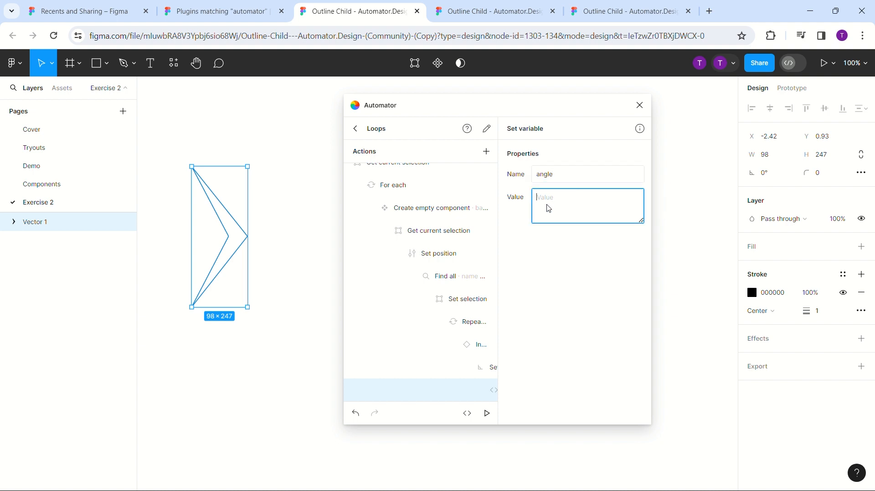
pyautogui.write('{{angle}}+10')
pyautogui.moveTo(173, 158); pyautogui.dragTo(270, 340)
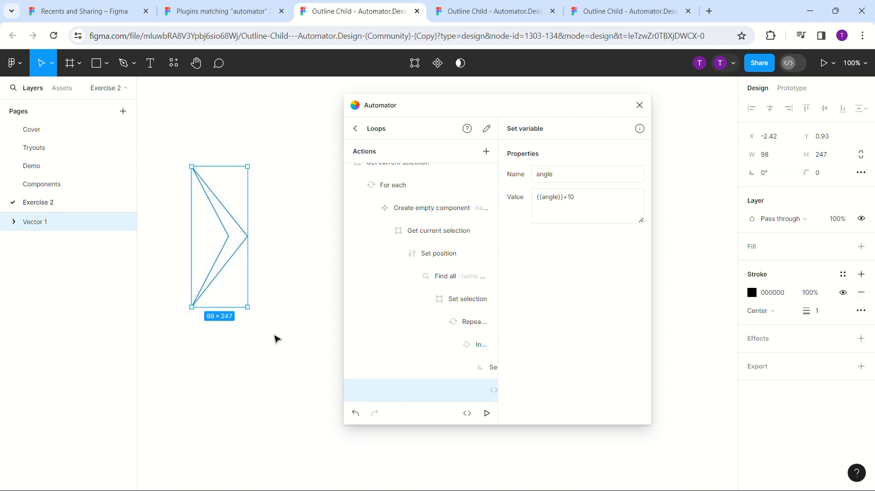
# - Run the Loops automation on the selected vector and submit a repeat count in the input prompt
pyautogui.click(487, 414)
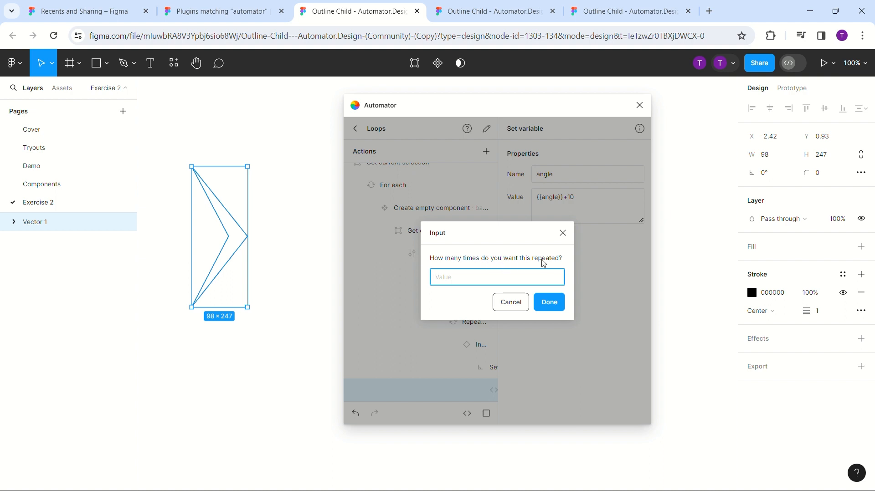
pyautogui.write('10')
pyautogui.click(550, 303)
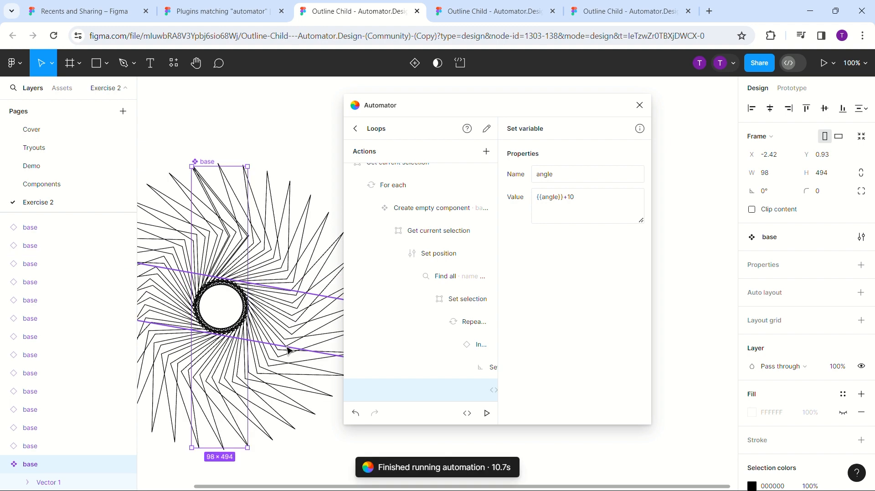
# - Examine the generated radial pattern of base instances and compare it with the actions in the Loops automation
pyautogui.scroll(-3, 287, 182)
pyautogui.scroll(-3, 275, 313)
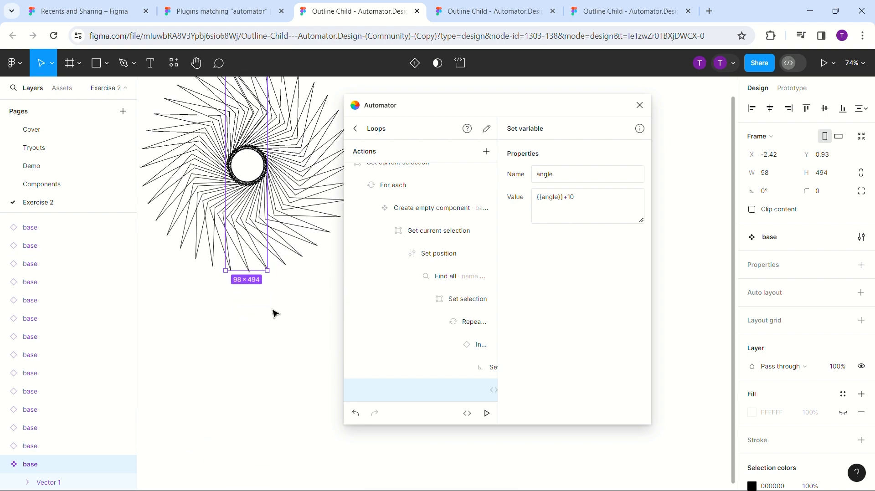
pyautogui.scroll(5, 276, 313)
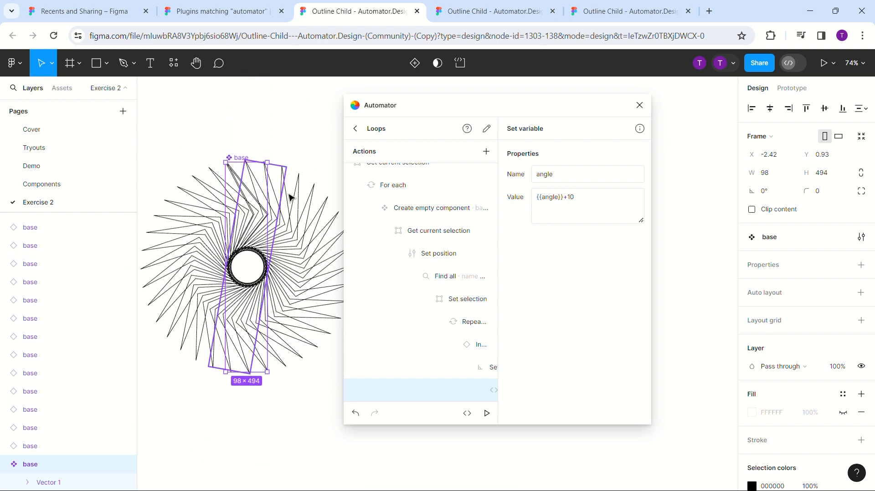
pyautogui.scroll(2, 376, 203)
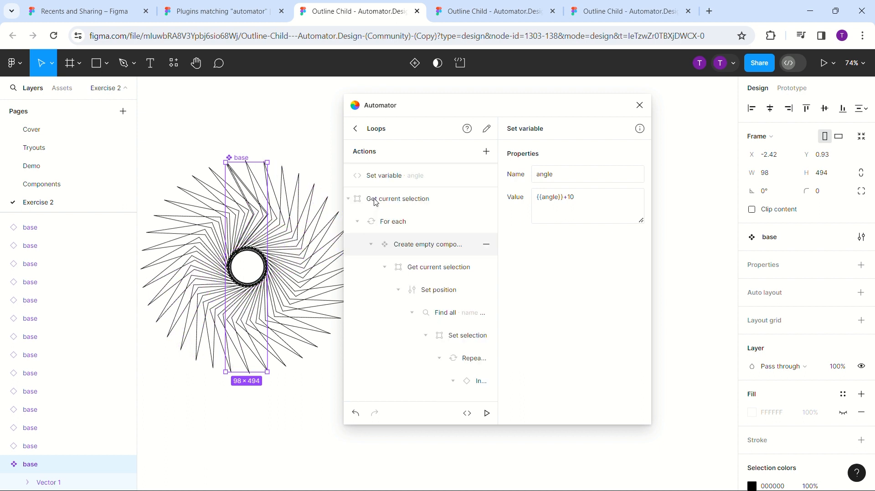
pyautogui.scroll(1, 376, 203)
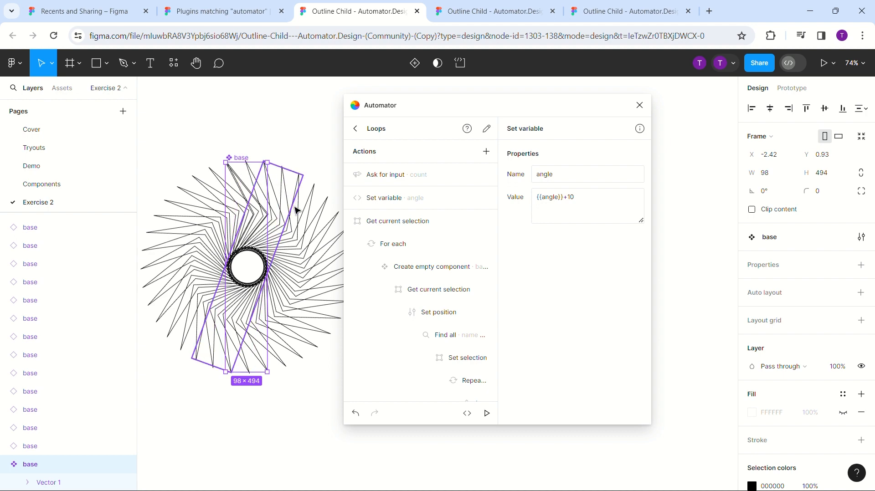
pyautogui.scroll(-5, 287, 120)
pyautogui.scroll(4, 286, 120)
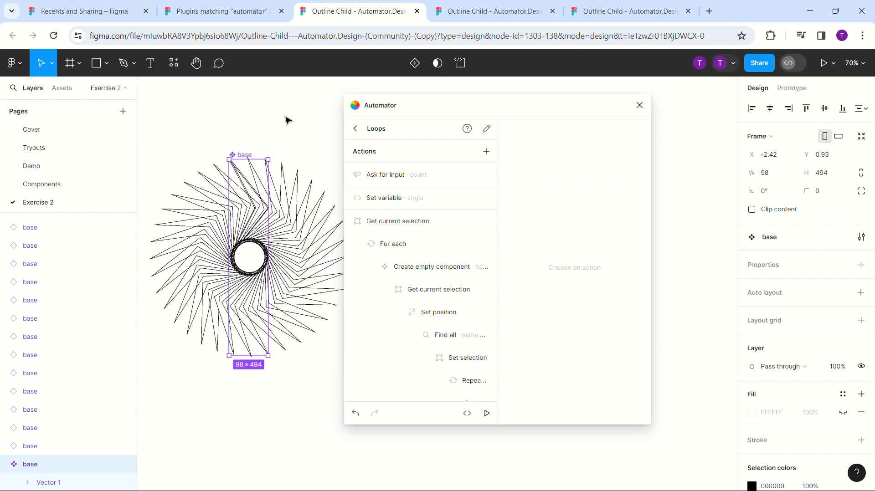
# - Deselect the base component on the canvas and return to the list of saved automations
pyautogui.hscroll(2, 286, 120)
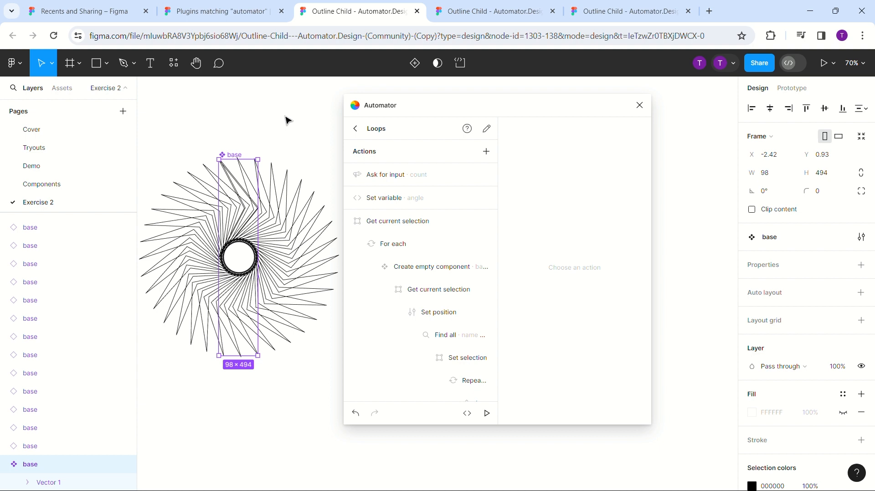
pyautogui.click(160, 150)
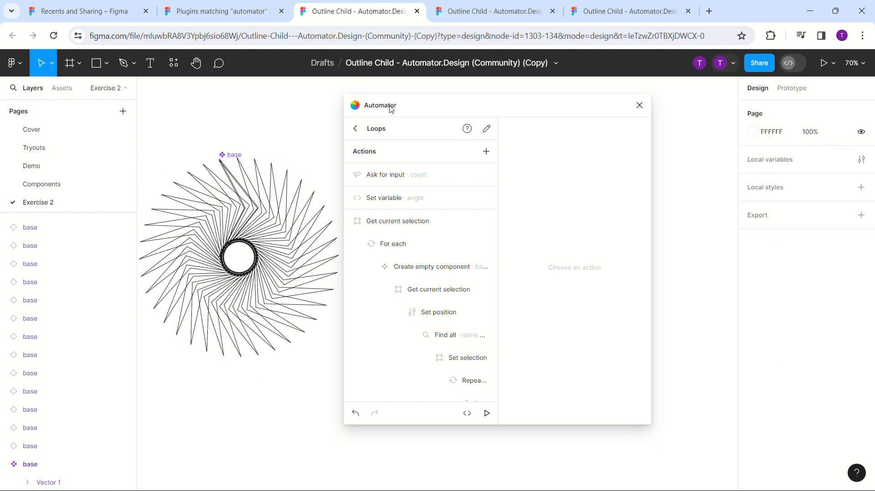
pyautogui.click(356, 128)
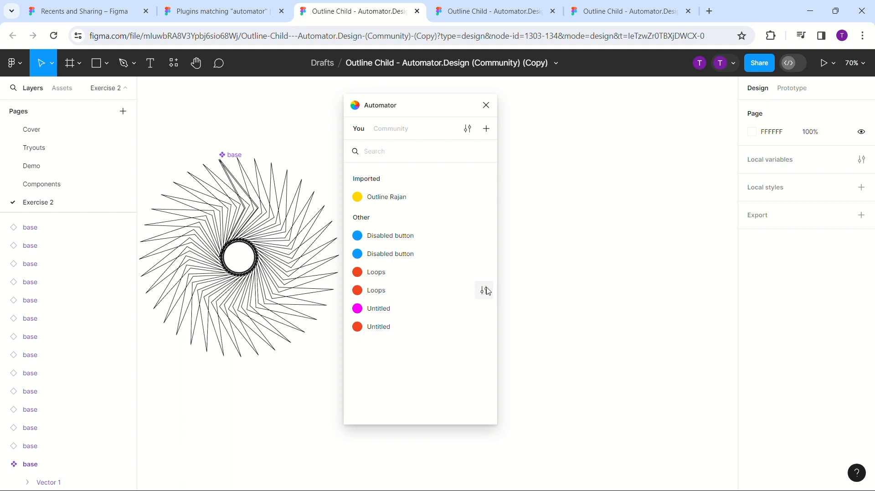
pyautogui.click(487, 271)
pyautogui.click(348, 175)
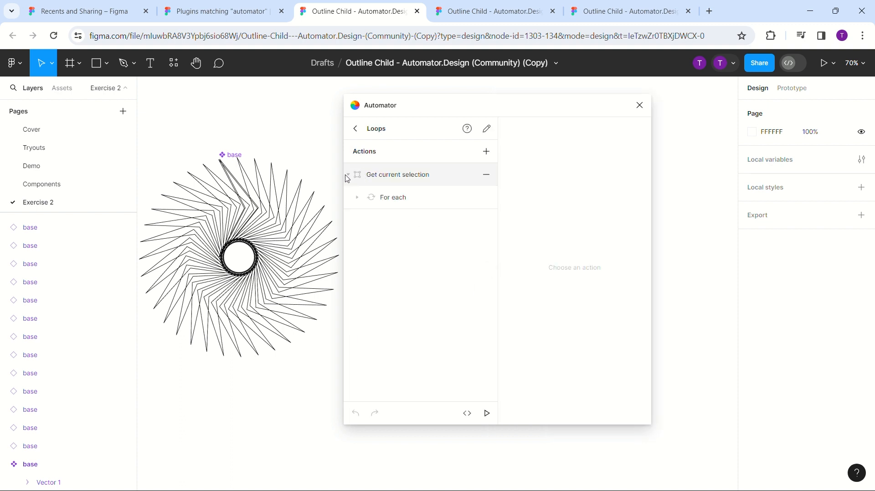
pyautogui.click(358, 197)
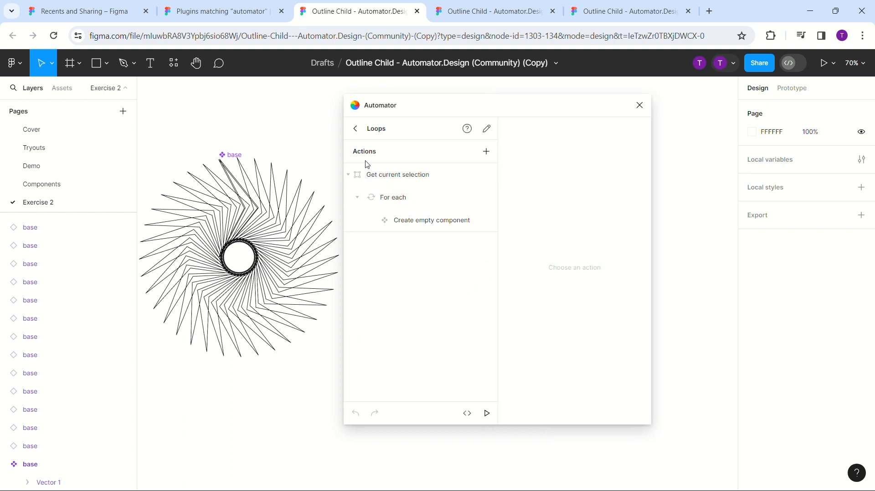
pyautogui.click(355, 129)
# - Open the Loops automation containing the count input and expand its nested actions from "Get current selection" down through the repeat action
pyautogui.click(484, 291)
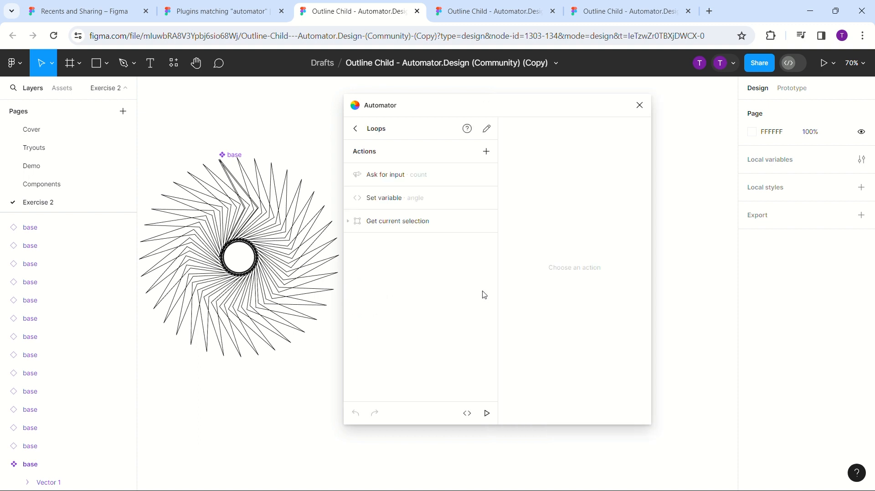
pyautogui.click(349, 222)
pyautogui.click(358, 244)
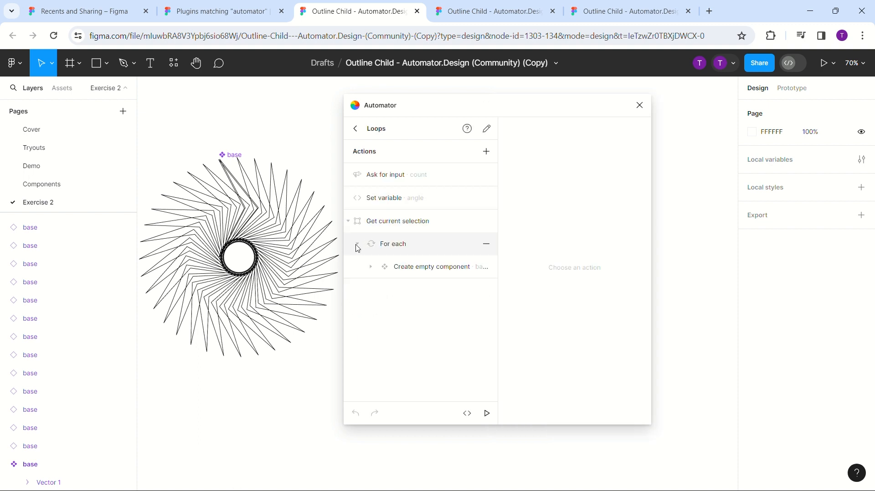
pyautogui.click(374, 276)
pyautogui.click(371, 267)
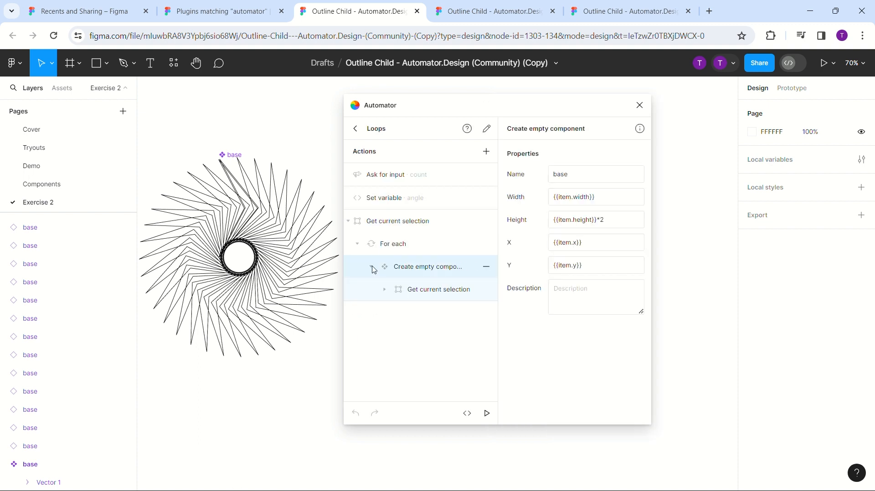
pyautogui.click(386, 290)
pyautogui.click(399, 313)
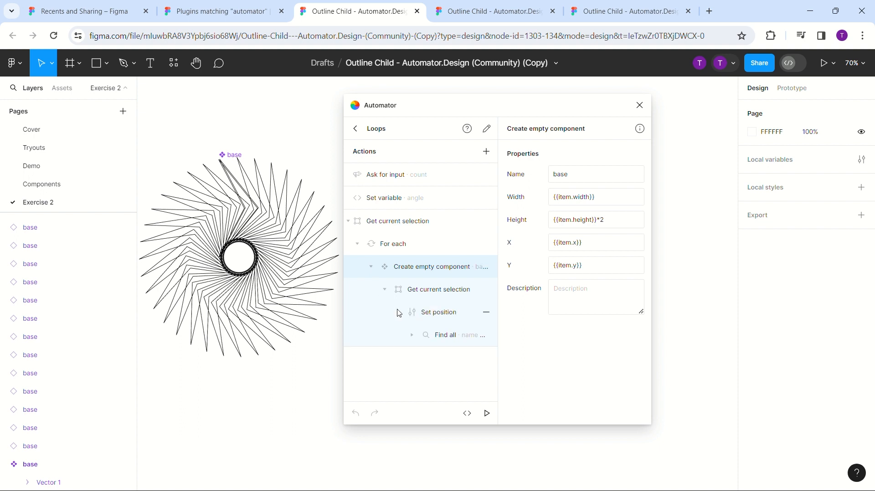
pyautogui.click(416, 341)
pyautogui.click(413, 335)
pyautogui.click(425, 359)
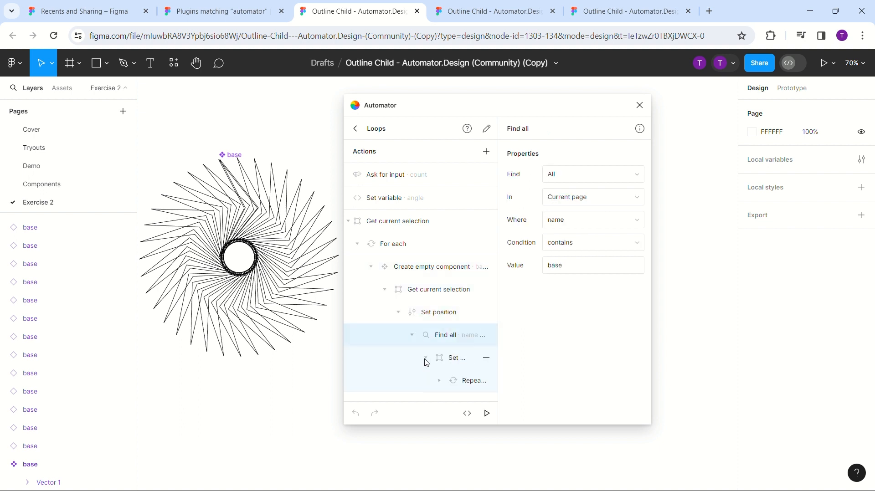
pyautogui.scroll(-1, 444, 381)
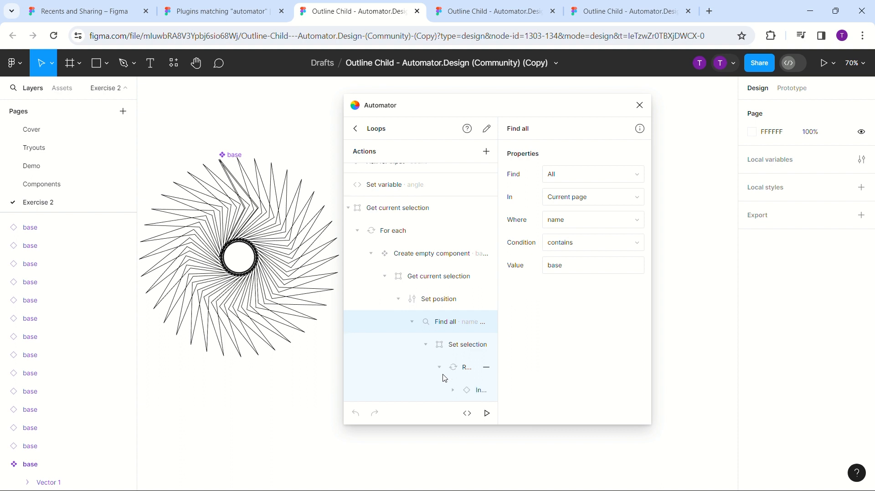